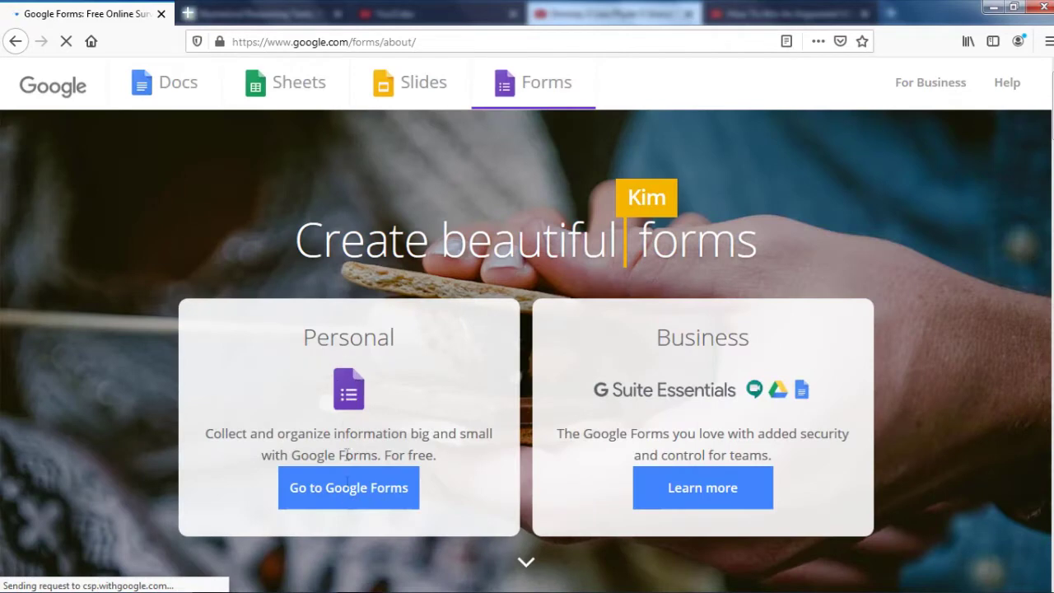
# Step: Open Google Forms and create a new form from the Blank Quiz template in the template gallery's Education section
pyautogui.click(355, 504)
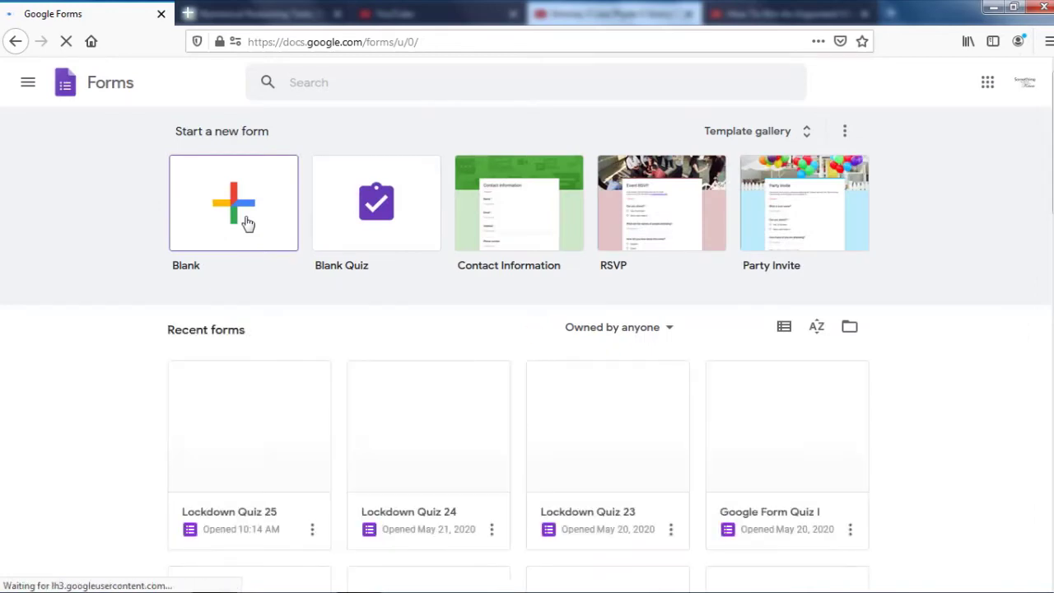
pyautogui.click(818, 132)
pyautogui.scroll(-10, 559, 320)
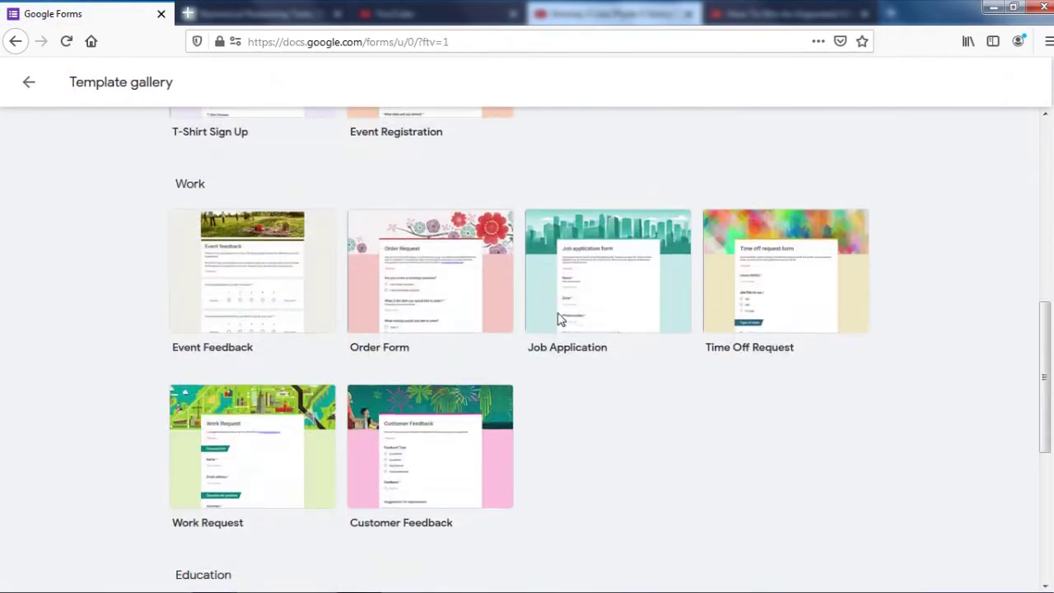
pyautogui.scroll(-4, 558, 320)
pyautogui.click(254, 324)
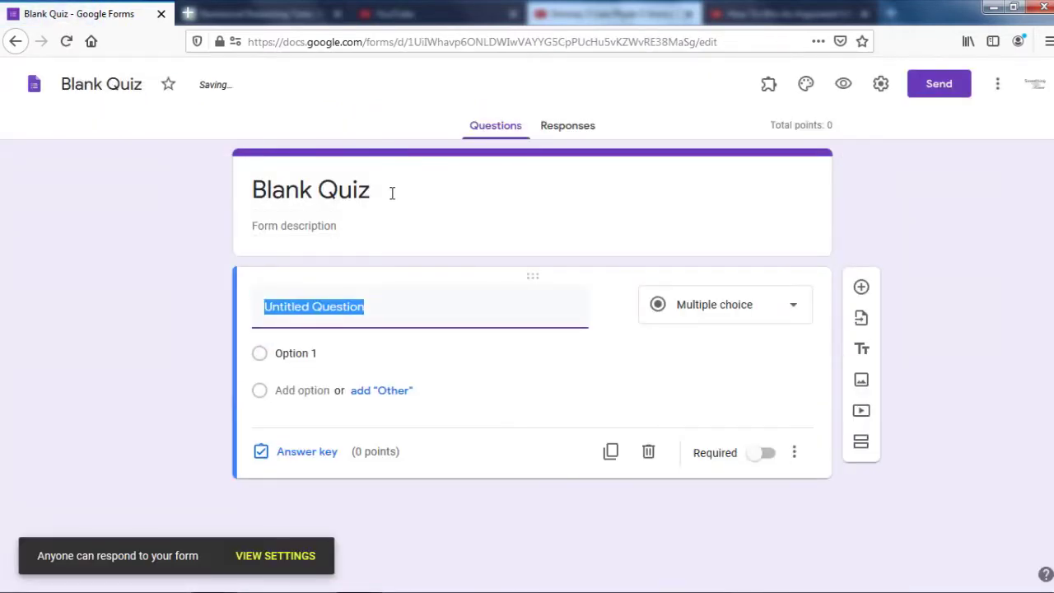
# Step: Title the quiz "Types of Questions" and enter "All the types in brief" as its description
pyautogui.click(392, 192)
pyautogui.write('Ty')
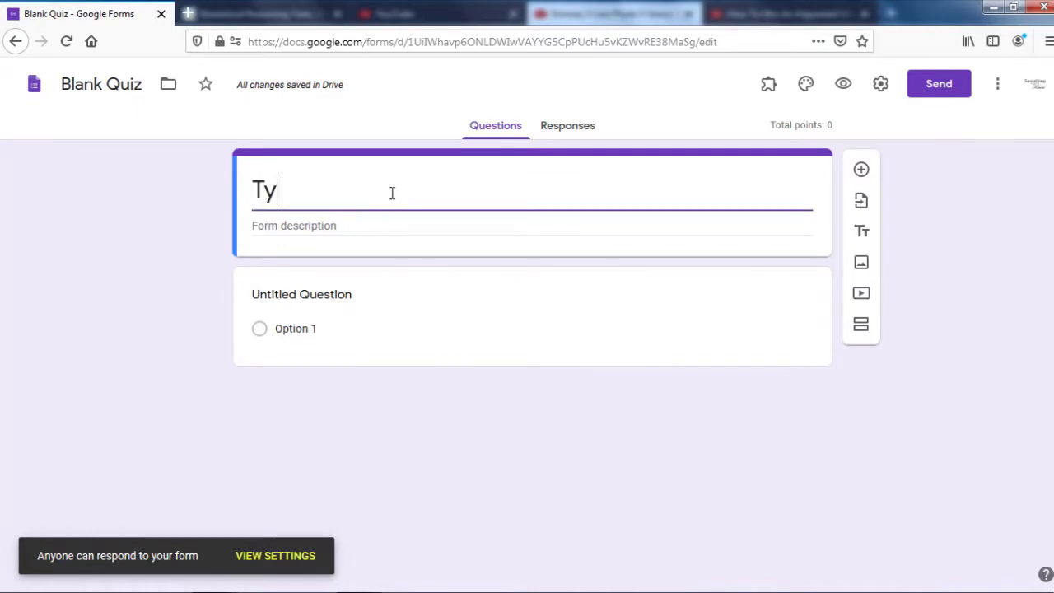
pyautogui.write('pes of Questions')
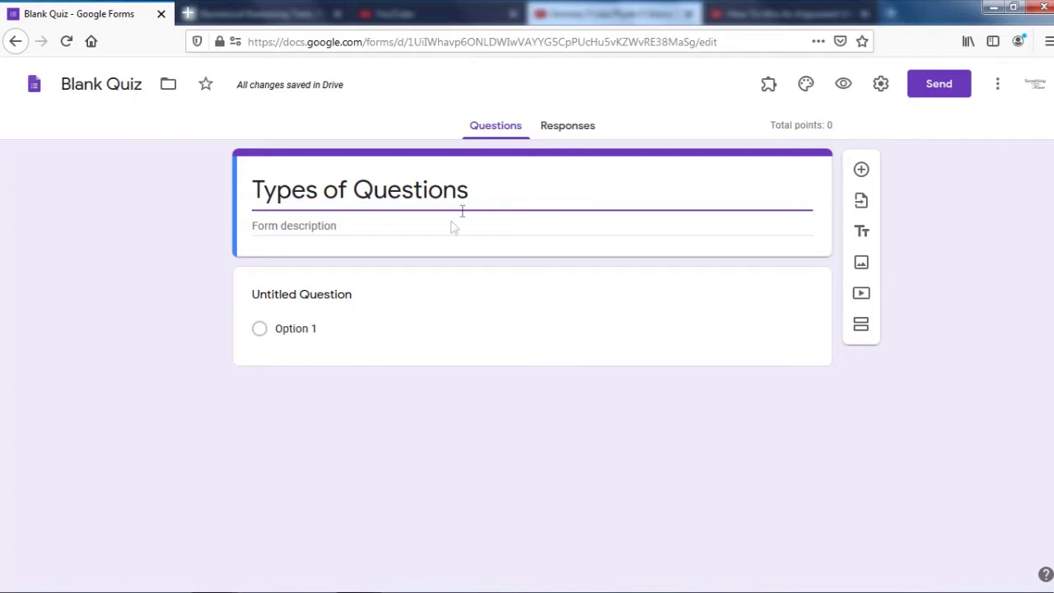
pyautogui.click(318, 225)
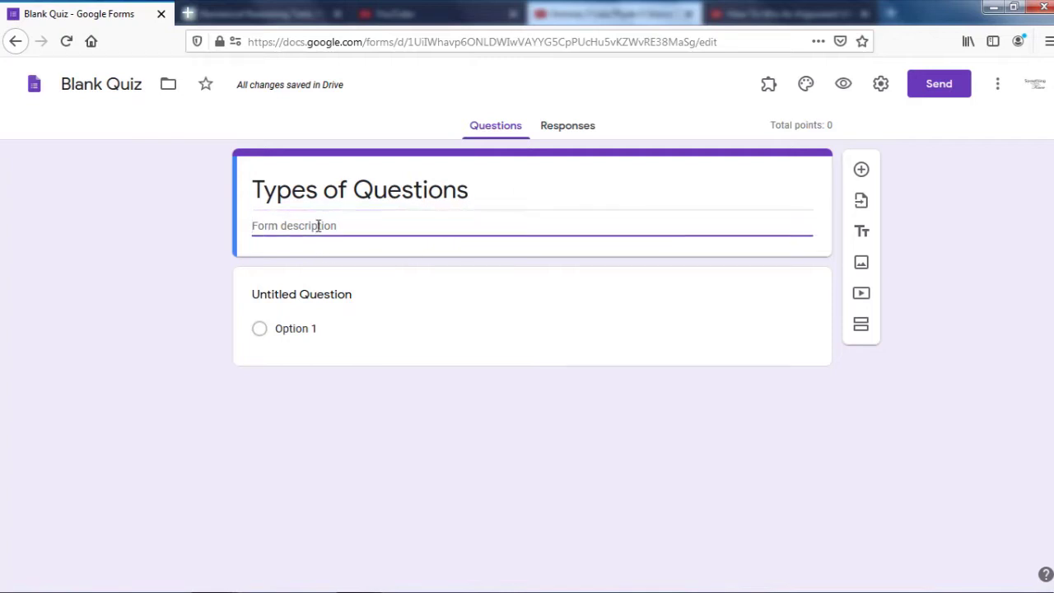
pyautogui.write('All the types in brief')
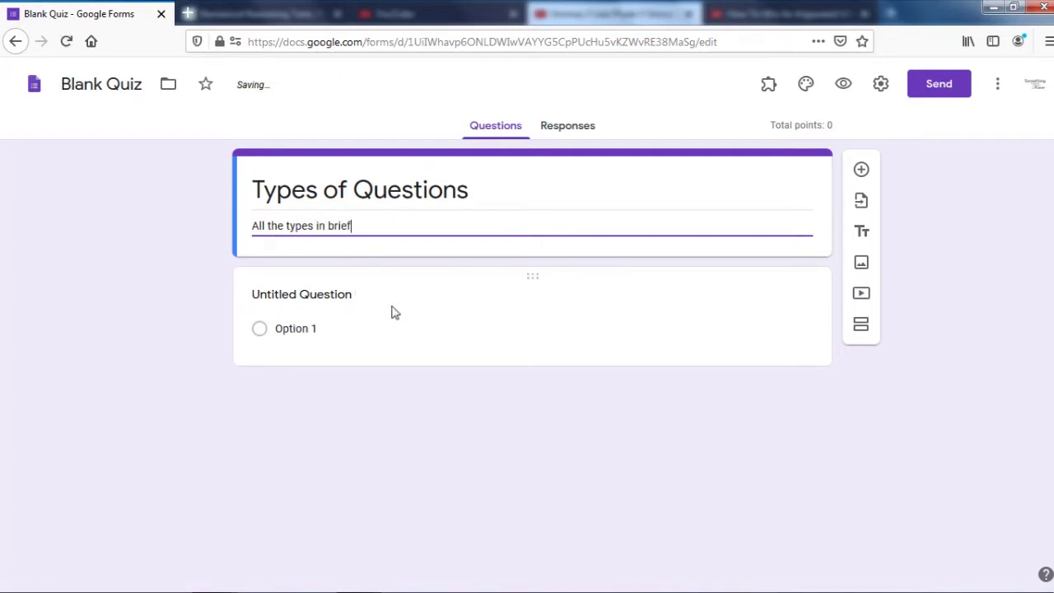
# Step: Replace the default untitled question with a new short answer question titled "Full Name"
pyautogui.click(720, 284)
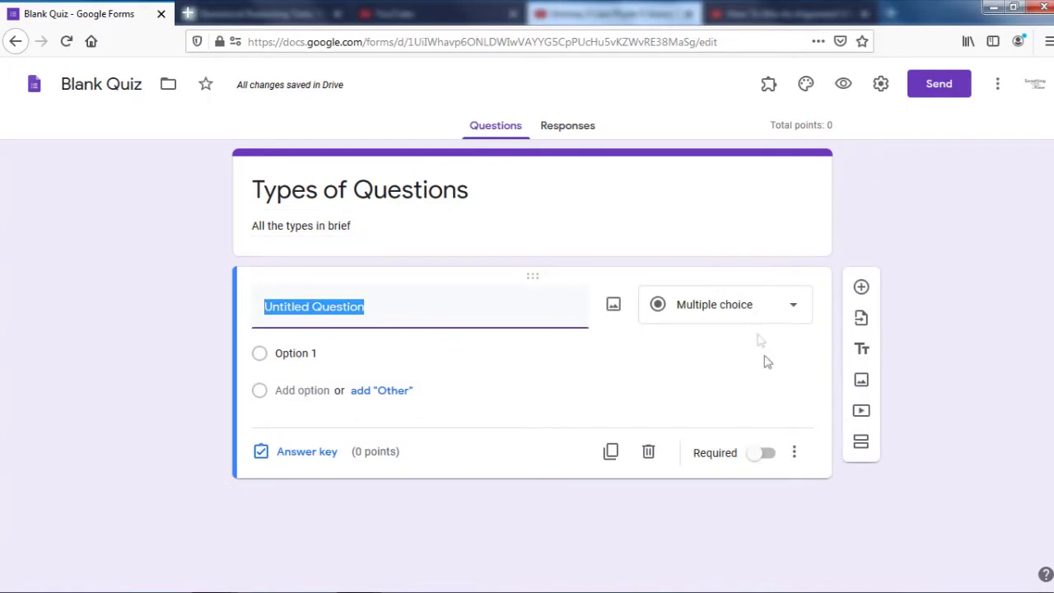
pyautogui.click(650, 452)
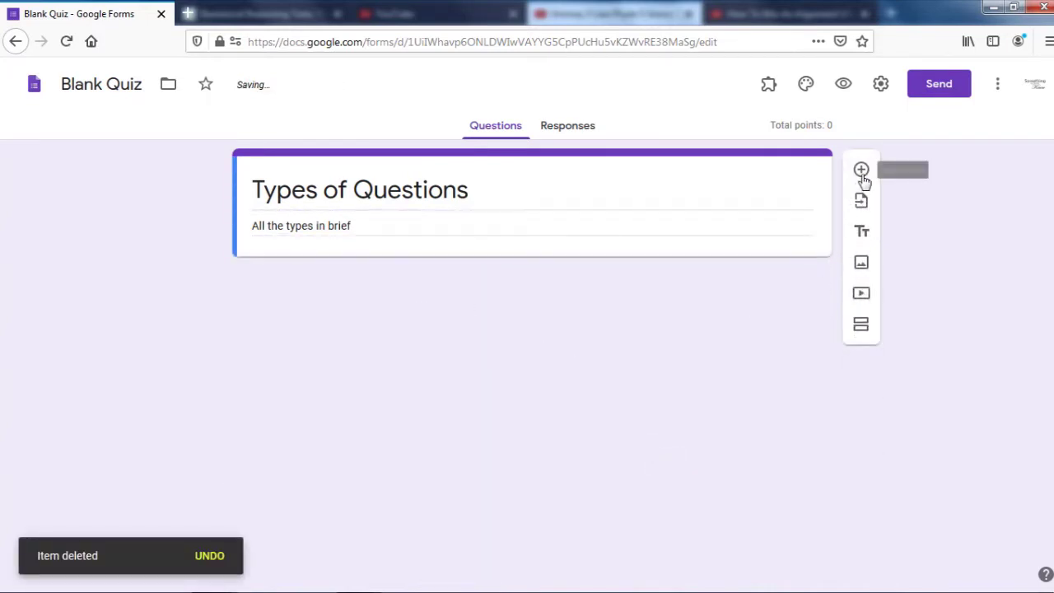
pyautogui.click(862, 178)
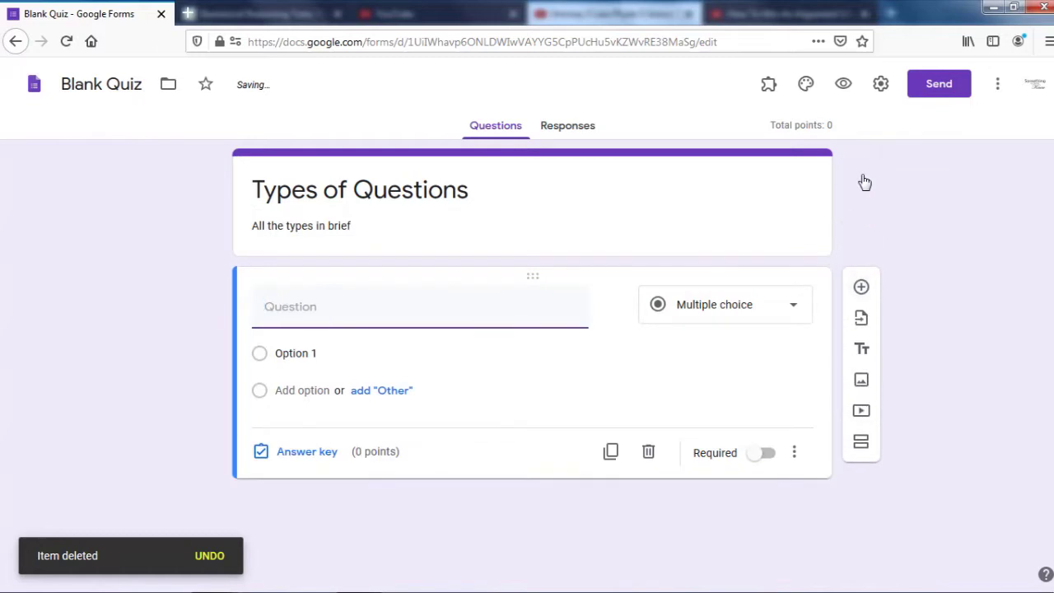
pyautogui.click(770, 318)
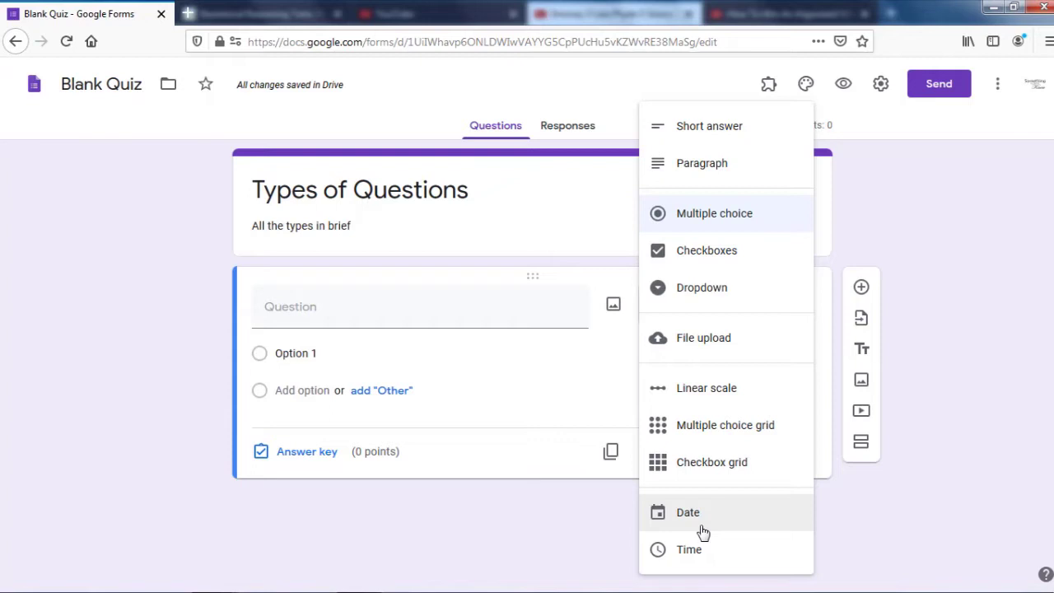
pyautogui.click(729, 134)
pyautogui.click(369, 305)
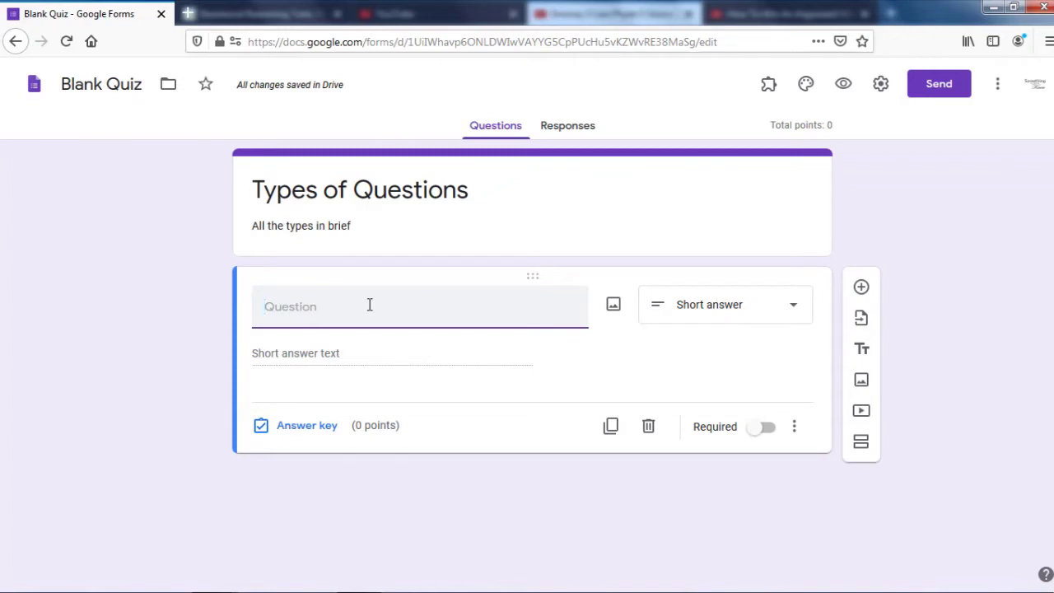
pyautogui.write('Full r')
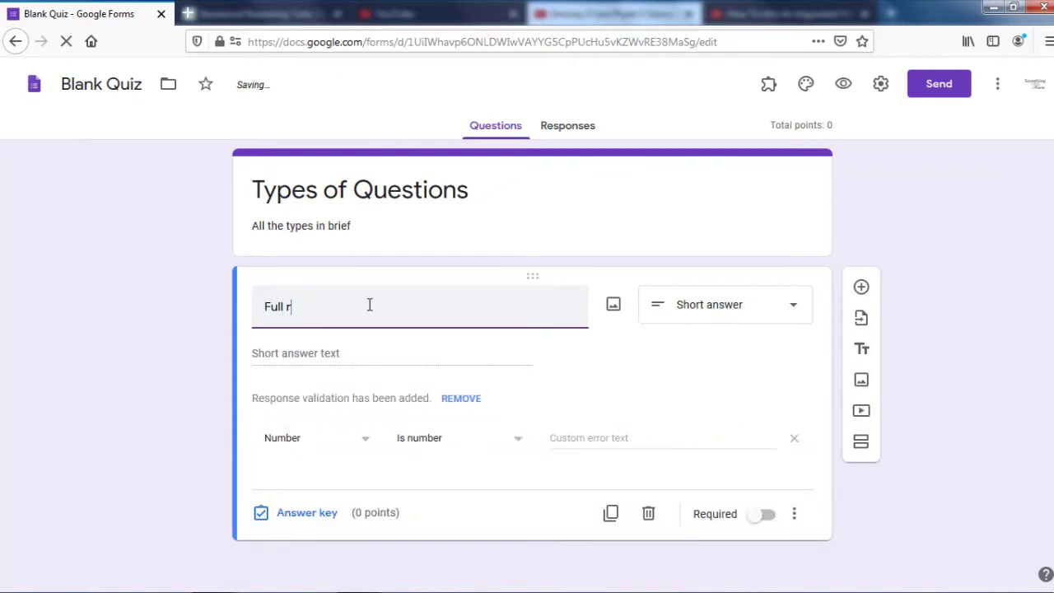
pyautogui.press('BackSpace')
pyautogui.write('Name')
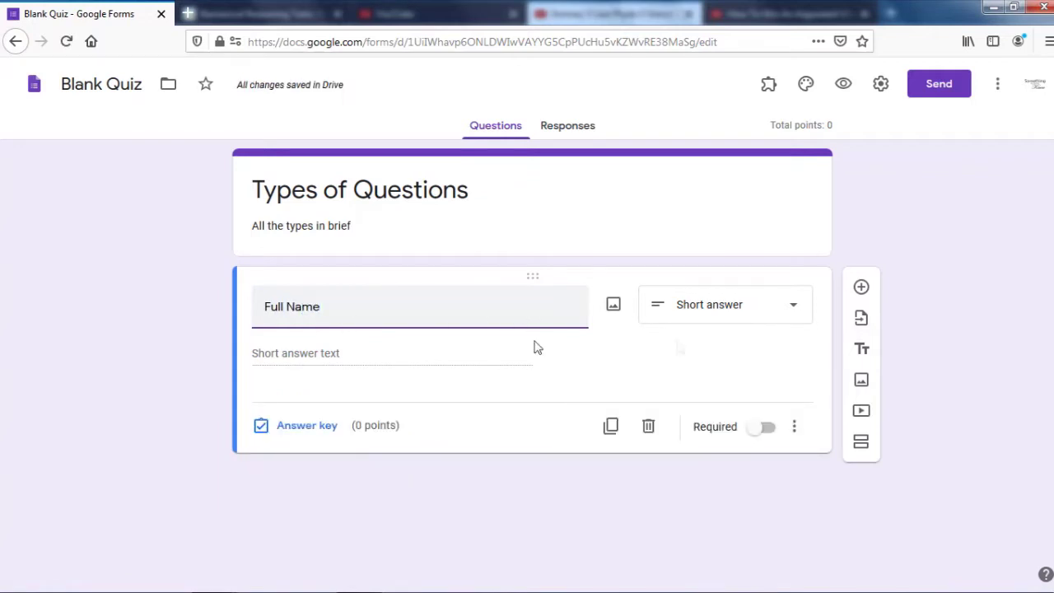
# Step: Add a paragraph question below Full Name with the text "Describe yourself."
pyautogui.click(861, 287)
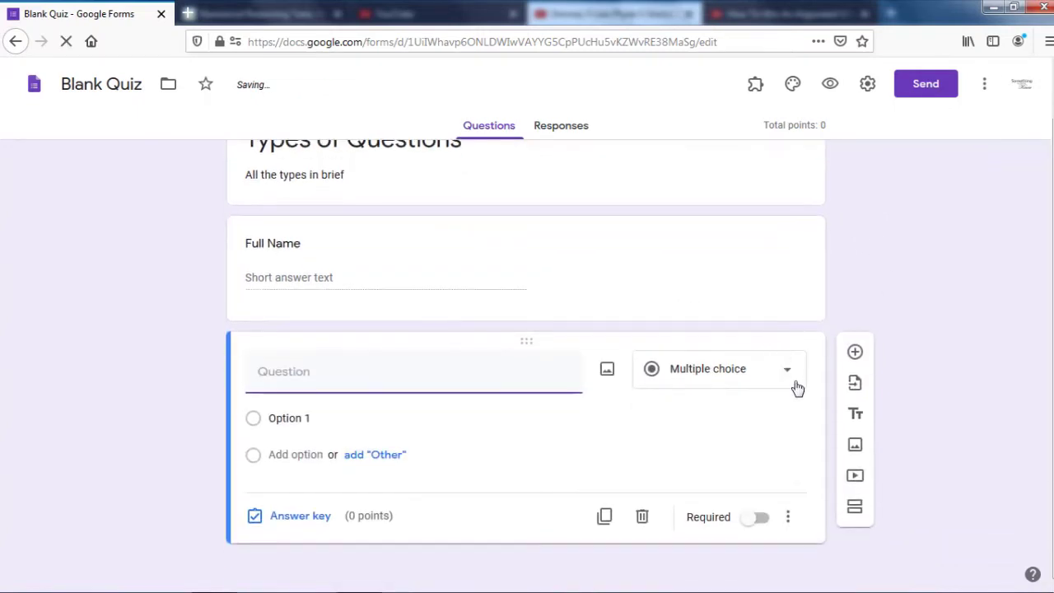
pyautogui.click(785, 382)
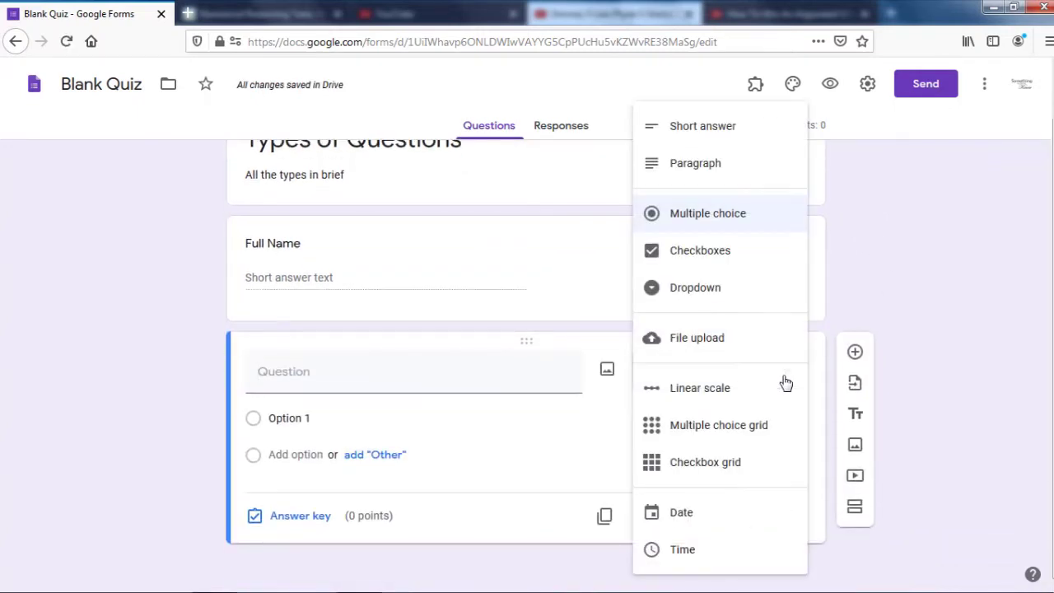
pyautogui.click(684, 173)
pyautogui.click(399, 406)
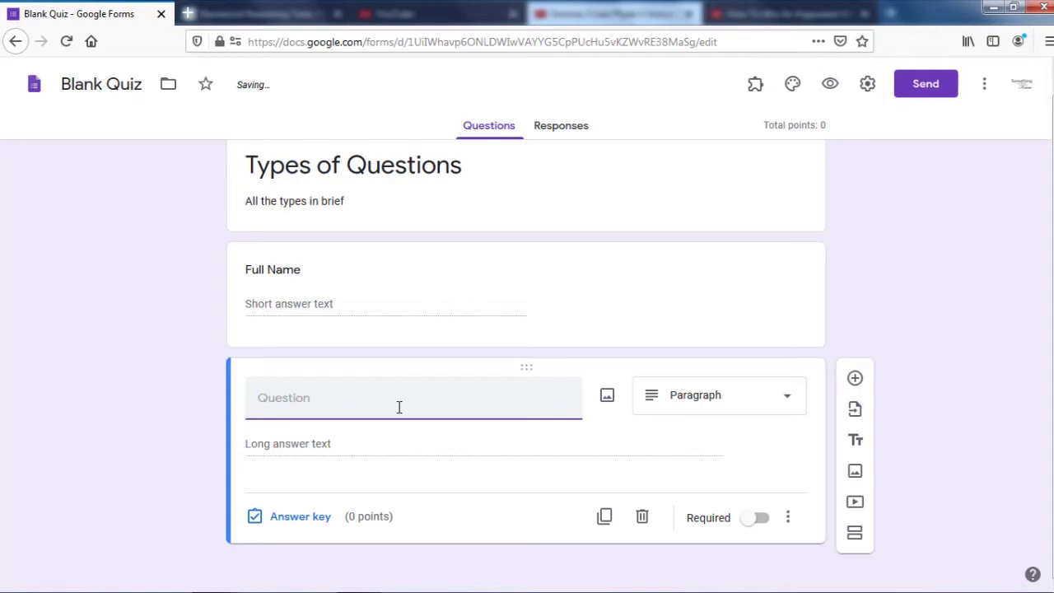
pyautogui.write('Describe ypoutself')
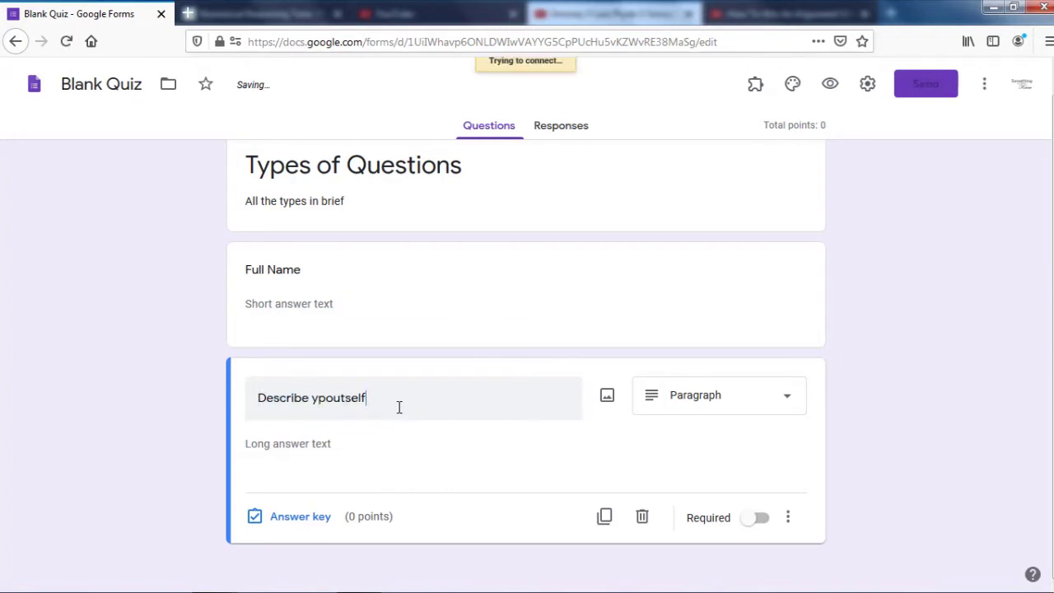
pyautogui.press('BackSpace')
pyautogui.press('BackSpace')
pyautogui.press('BackSpace')
pyautogui.press('BackSpace')
pyautogui.press('BackSpace')
pyautogui.press('BackSpace')
pyautogui.press('BackSpace')
pyautogui.press('BackSpace')
pyautogui.write('yourelf')
pyautogui.press('Left')
pyautogui.press('Left')
pyautogui.press('Left')
pyautogui.write('s')
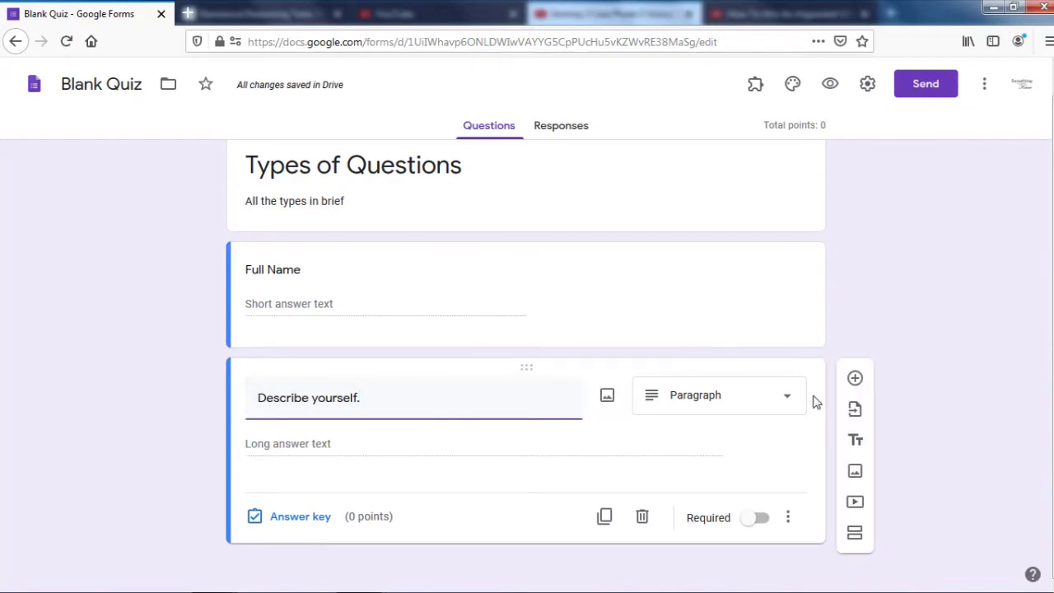
# Step: Add a multiple choice question reading "Which of the below is not a living thing?"
pyautogui.click(854, 379)
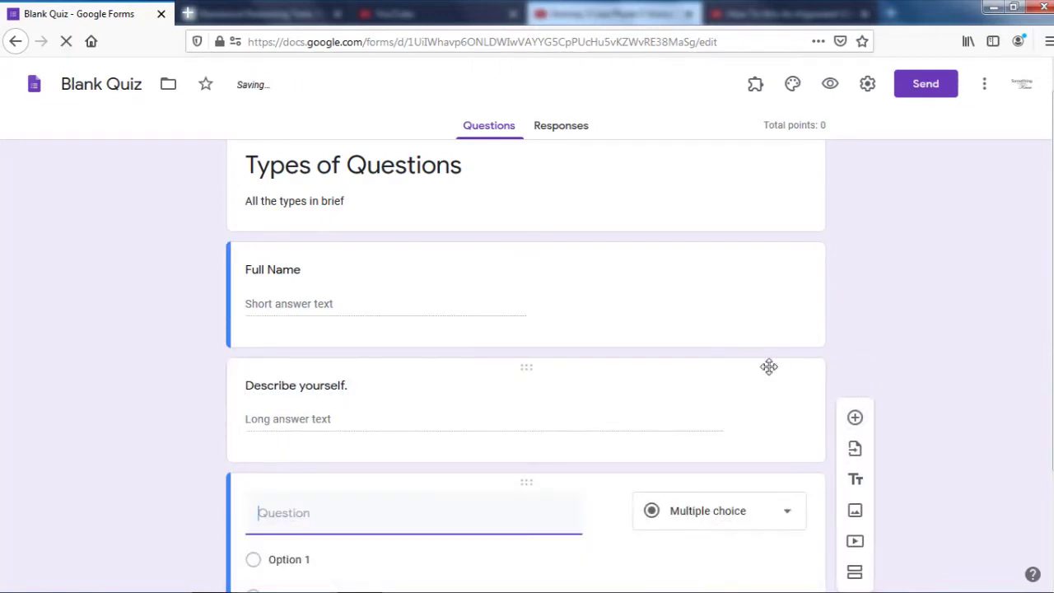
pyautogui.click(794, 441)
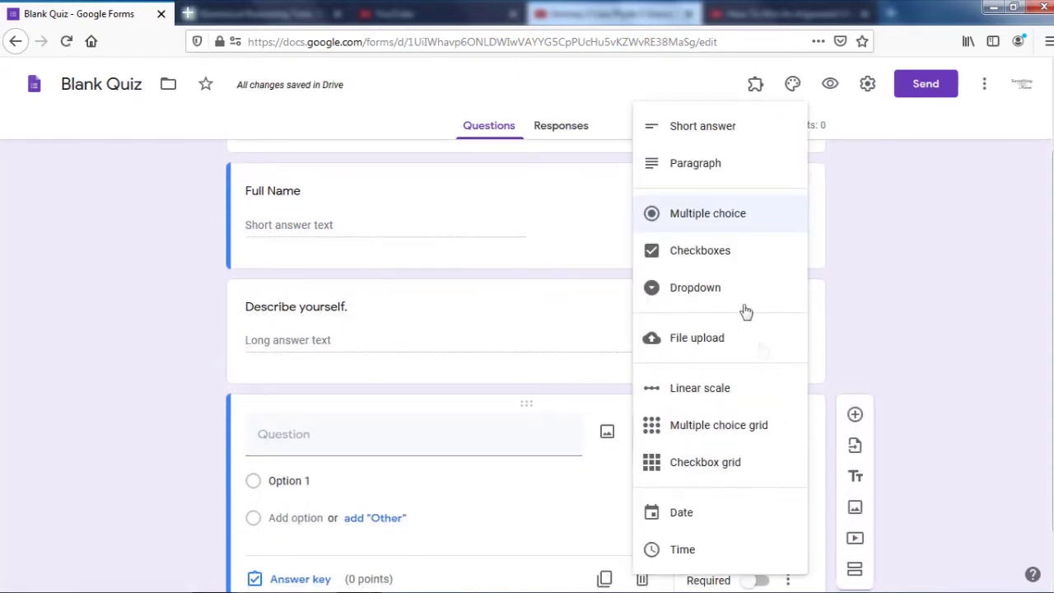
pyautogui.click(708, 230)
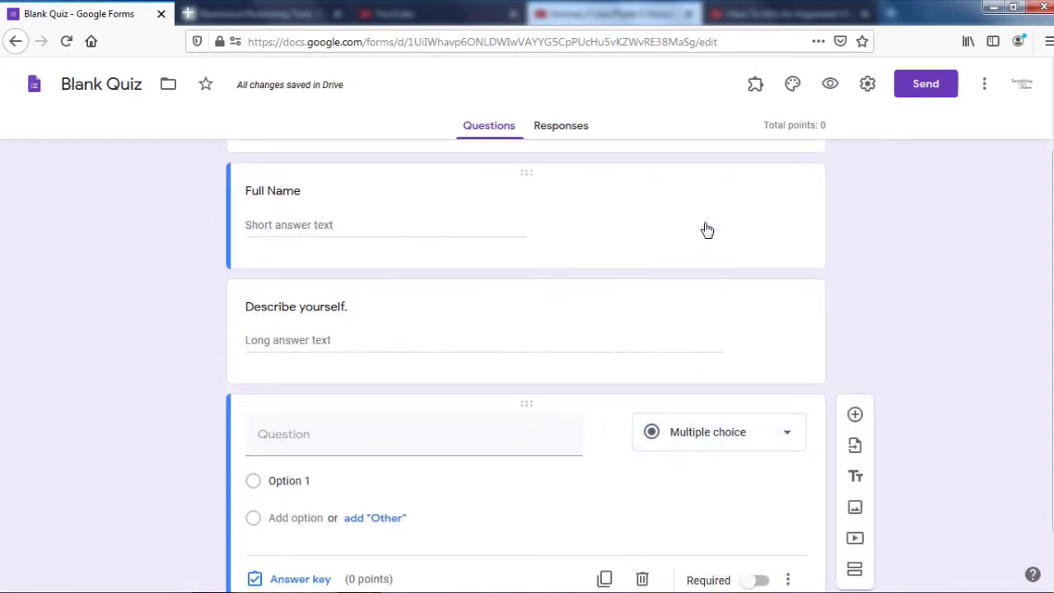
pyautogui.scroll(-1, 555, 466)
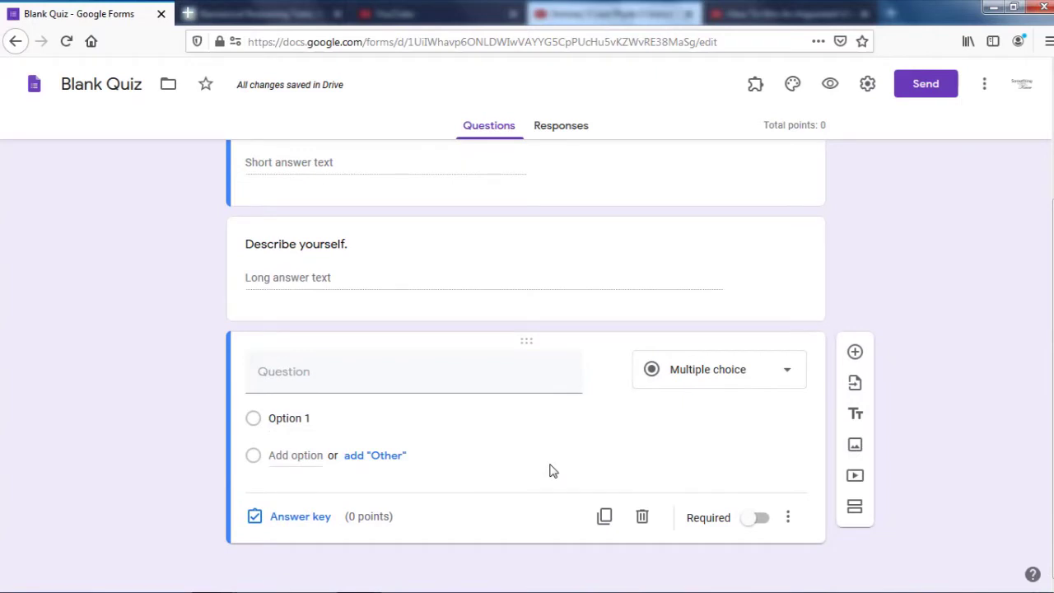
pyautogui.click(235, 377)
pyautogui.write('Which of th')
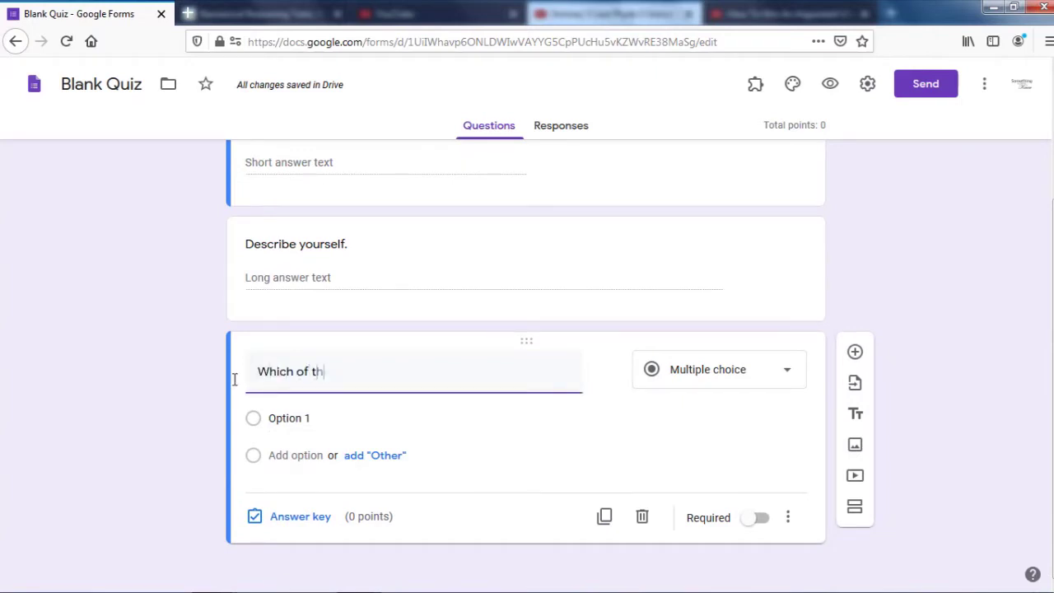
pyautogui.write('e below is not a living thing?')
# Step: Enter Human Being, Google Form, Plant and Lion as the four options of the multiple choice question
pyautogui.click(288, 419)
pyautogui.write('Human Being')
pyautogui.click(287, 457)
pyautogui.write('Google Form')
pyautogui.click(275, 492)
pyautogui.write('Plant')
pyautogui.click(313, 529)
pyautogui.write('Lion')
pyautogui.scroll(-2, 357, 401)
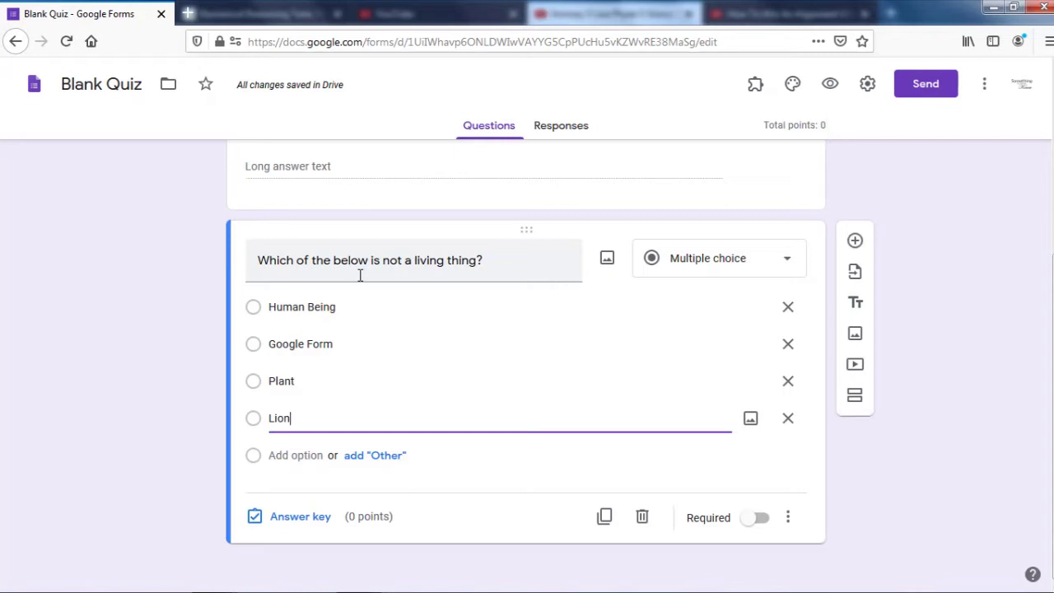
# Step: Add a checkboxes question reading "Which of these are living things?"
pyautogui.click(858, 244)
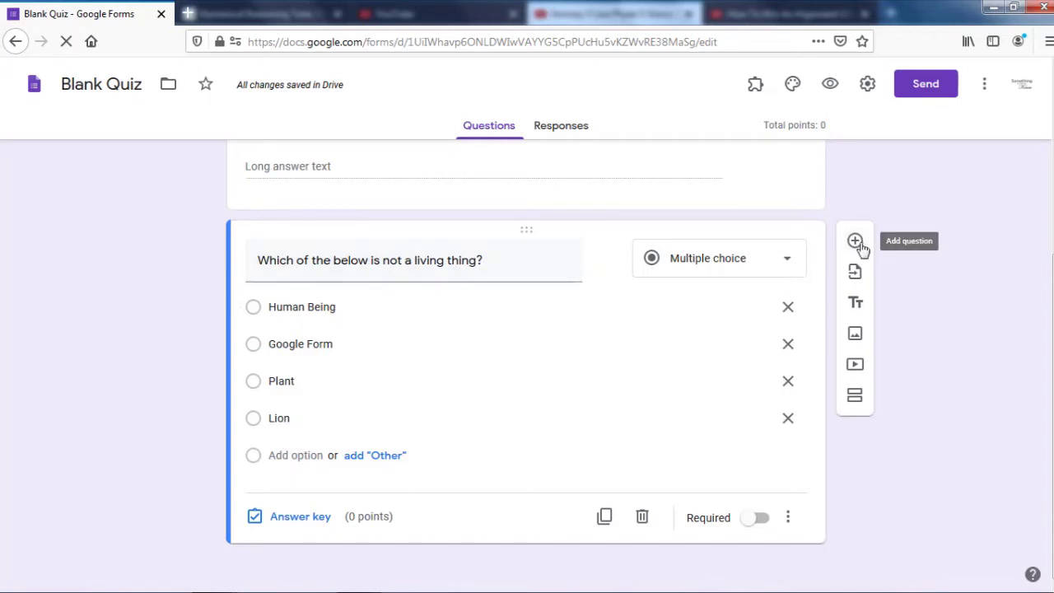
pyautogui.click(776, 375)
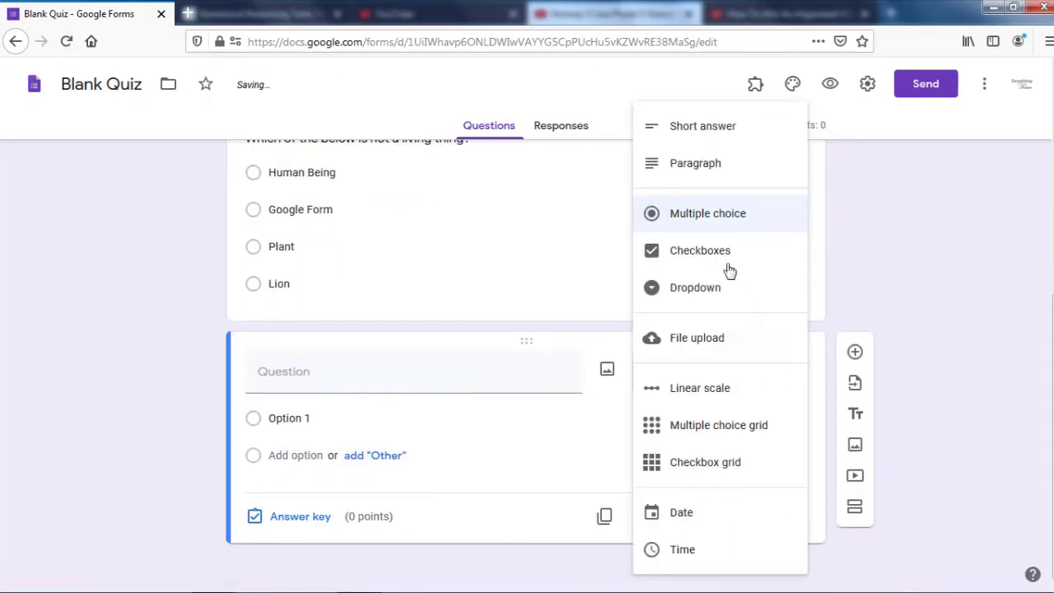
pyautogui.click(725, 256)
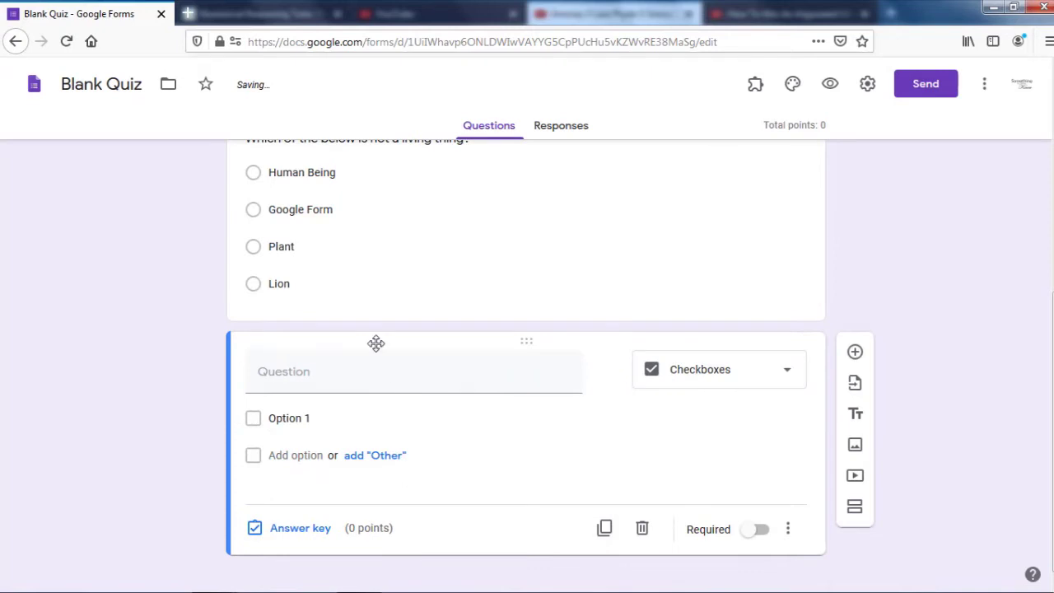
pyautogui.scroll(2, 218, 313)
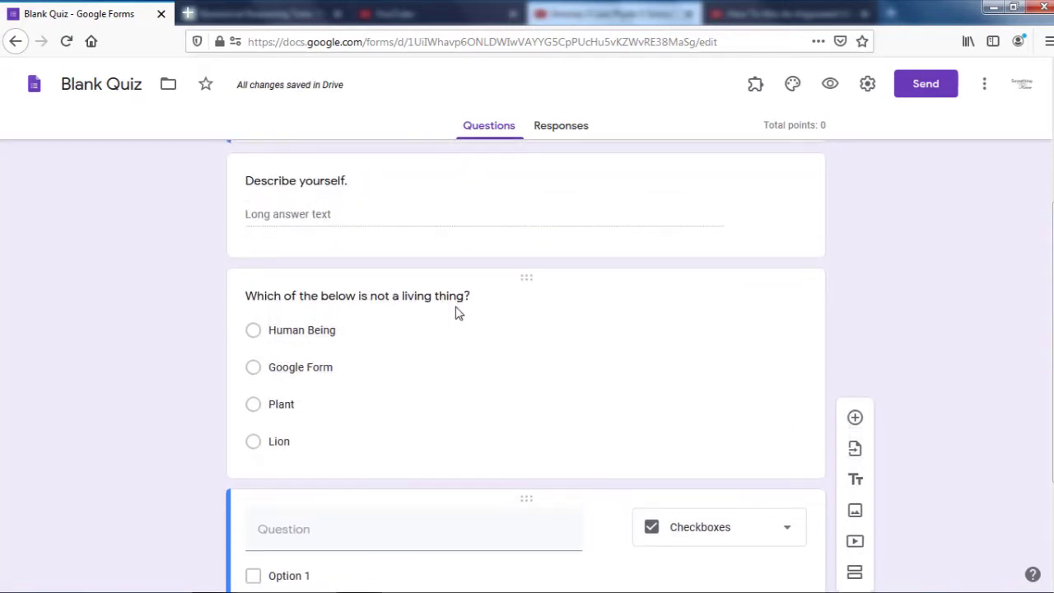
pyautogui.scroll(-2, 290, 477)
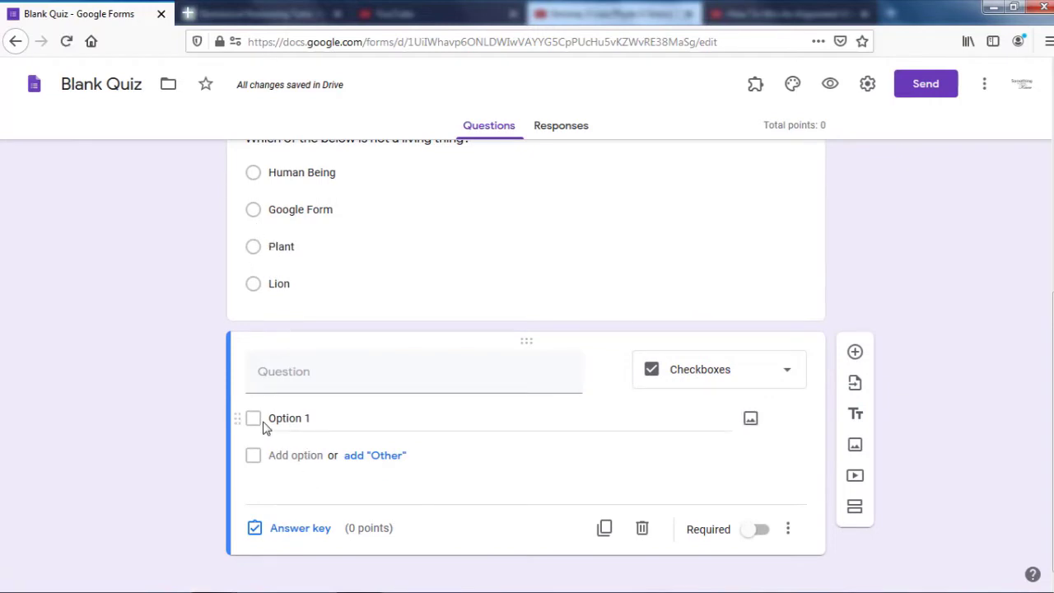
pyautogui.scroll(-1, 315, 406)
pyautogui.click(369, 370)
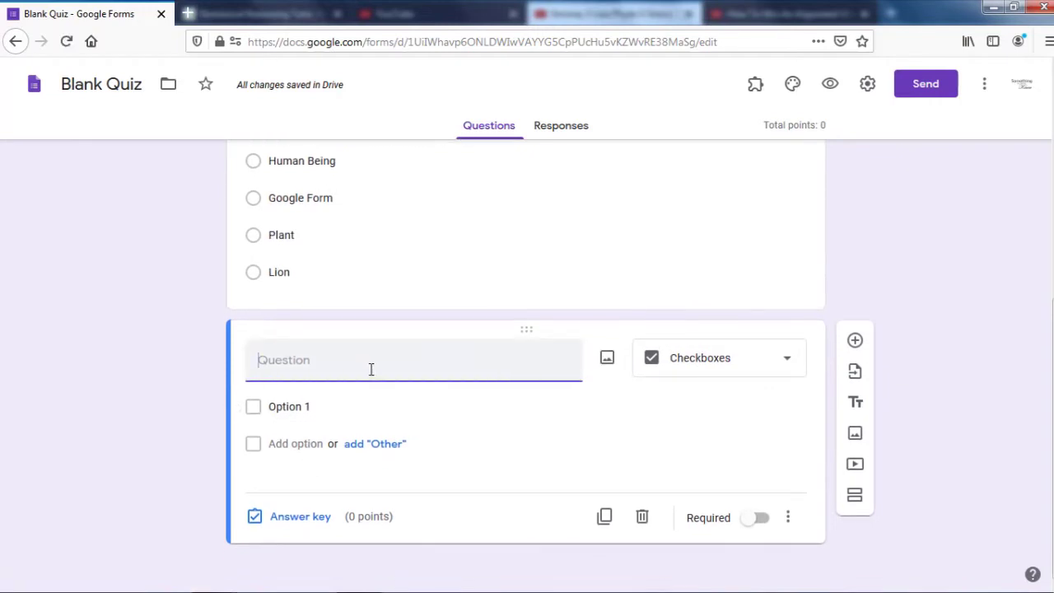
pyautogui.write('Which of these are ')
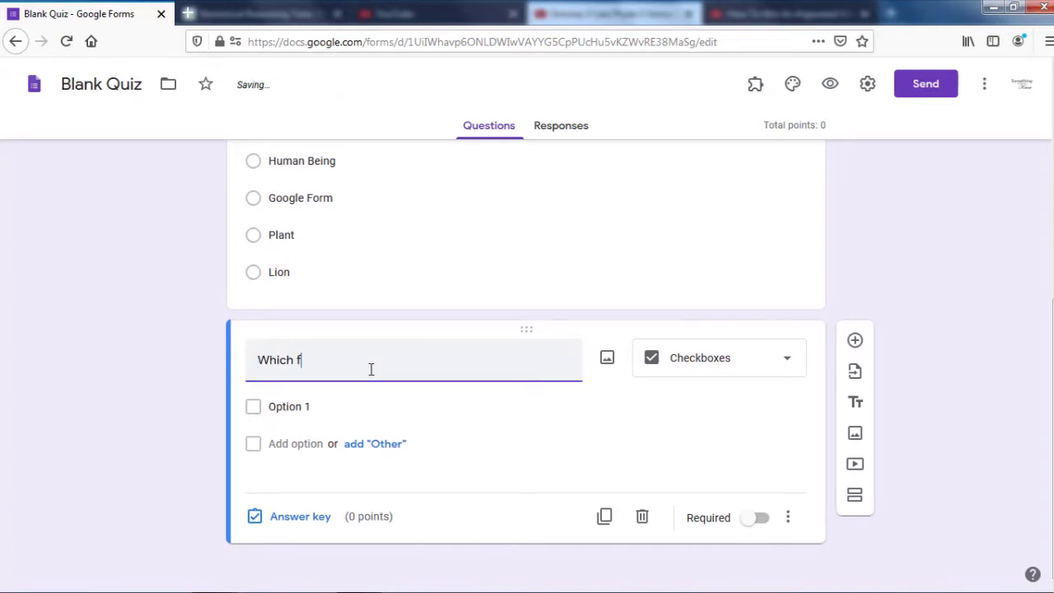
pyautogui.write('living things?')
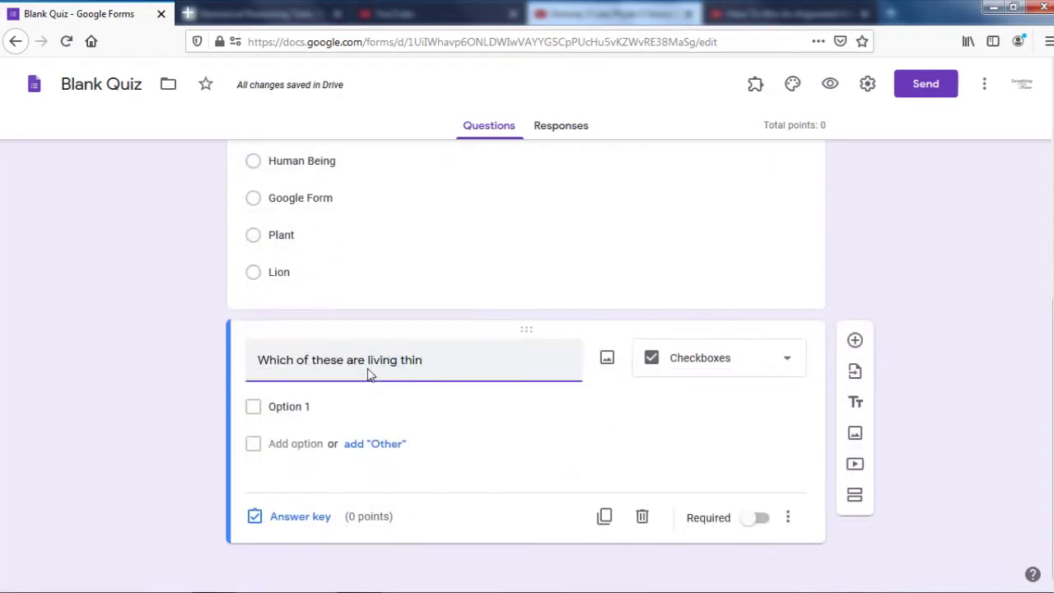
# Step: Enter Human Beings, Google Form, Cat and Dead Cat as the four options of the checkboxes question
pyautogui.click(332, 402)
pyautogui.write('Humn')
pyautogui.press('BackSpace')
pyautogui.write('an Beings')
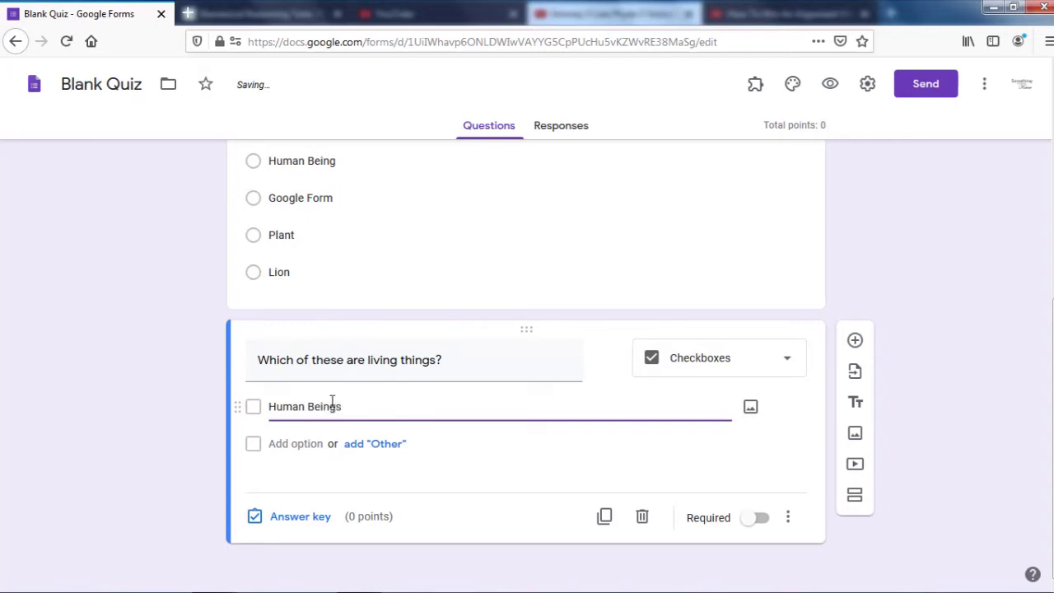
pyautogui.press('Return')
pyautogui.write('Google Form')
pyautogui.click(303, 477)
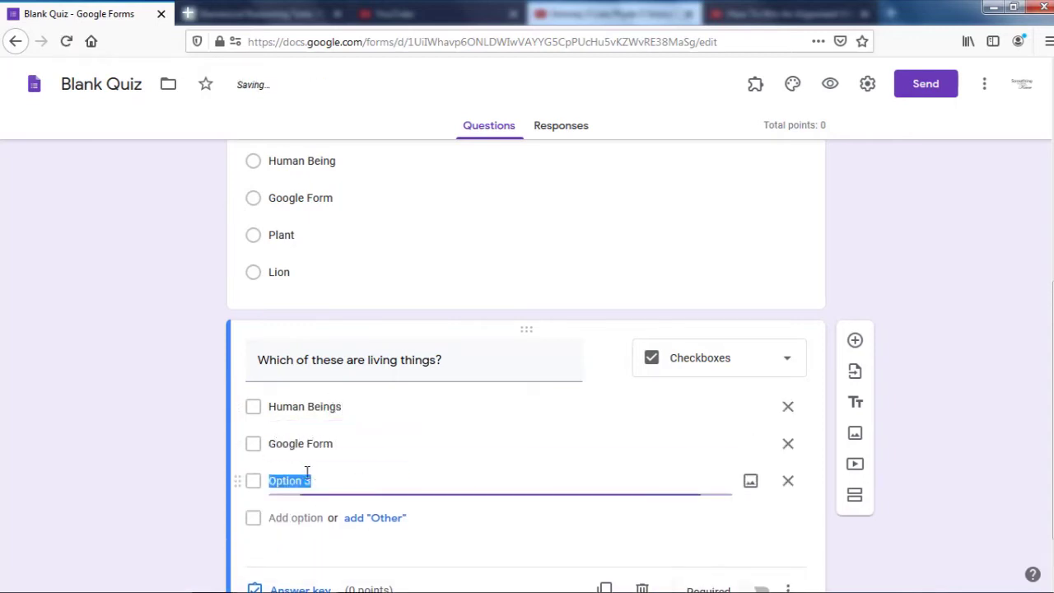
pyautogui.write('Cat')
pyautogui.click(308, 517)
pyautogui.write('Dead Cat')
# Step: Add a new question below the checkboxes question and set its type to Dropdown
pyautogui.scroll(-2, 896, 262)
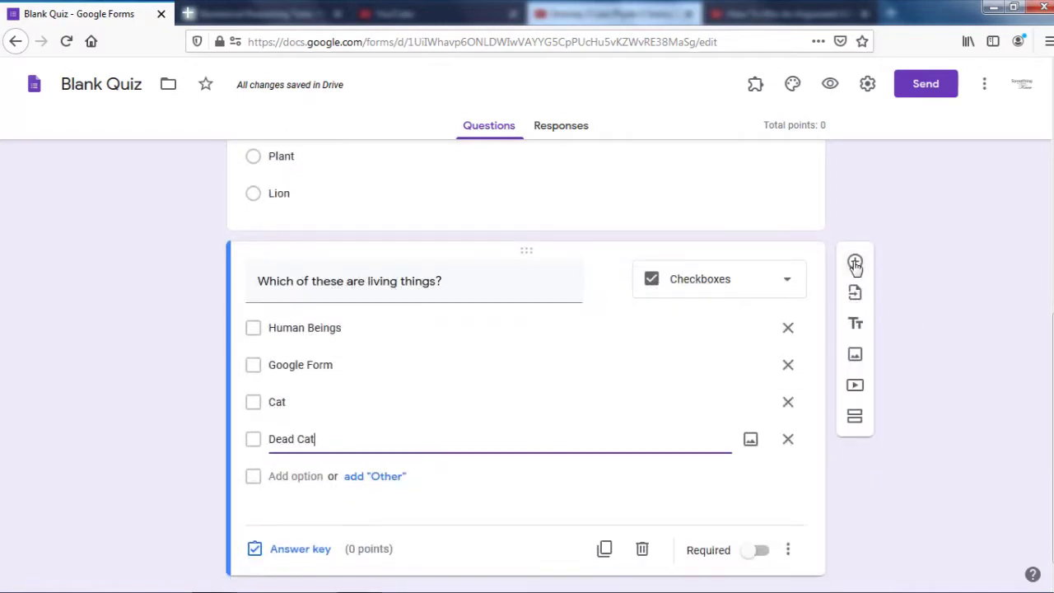
pyautogui.click(854, 262)
pyautogui.click(765, 374)
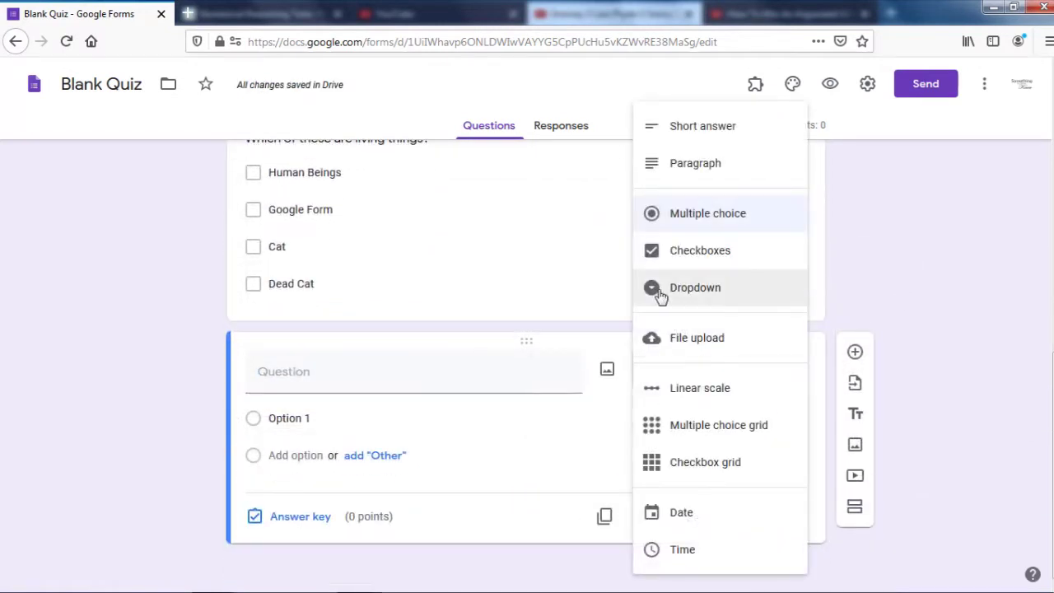
pyautogui.click(717, 294)
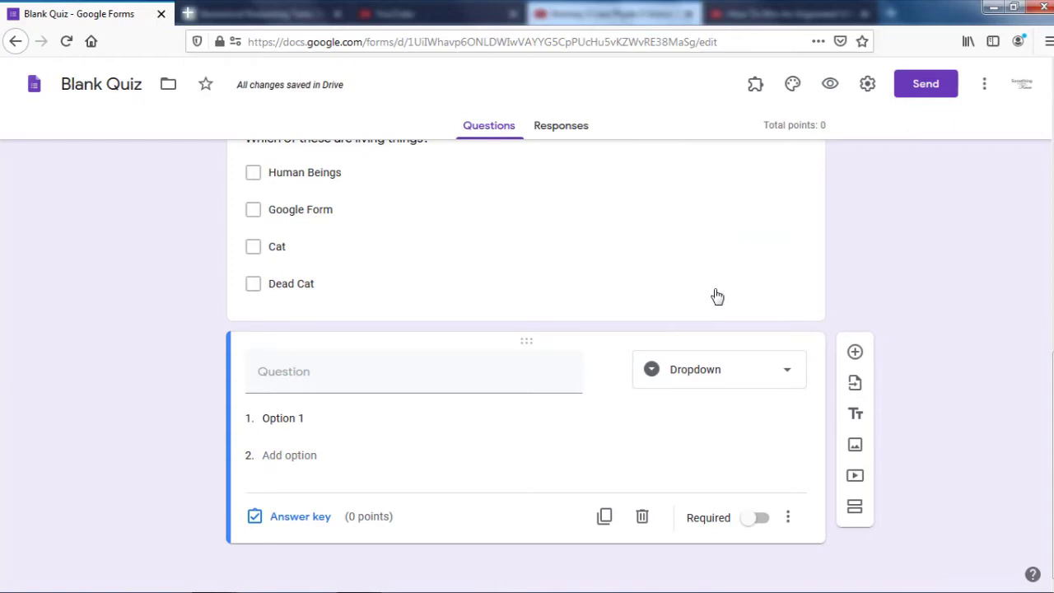
pyautogui.press('F5')
pyautogui.click(668, 379)
pyautogui.click(614, 439)
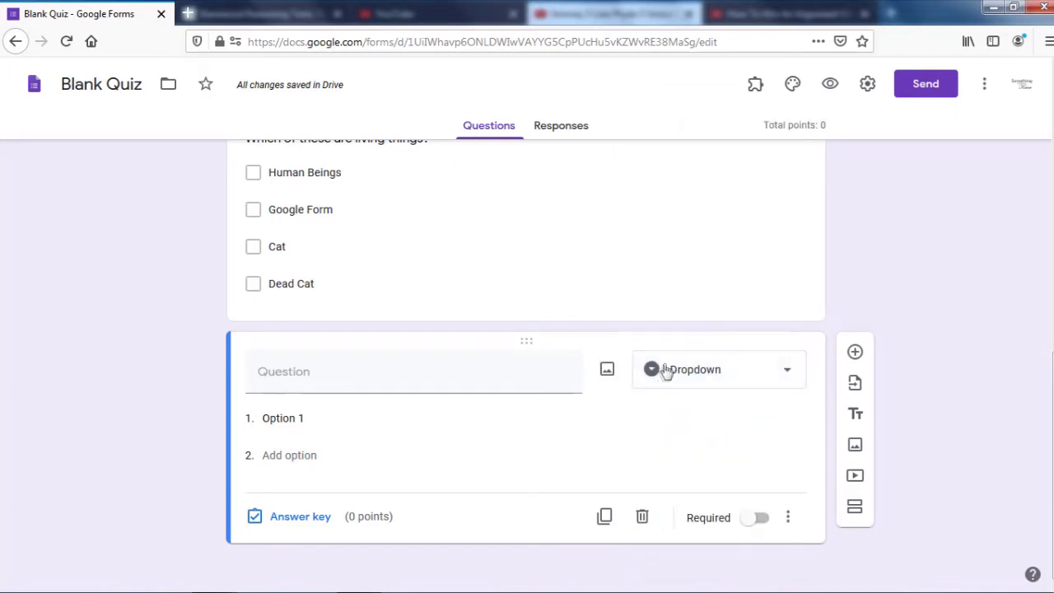
pyautogui.moveTo(690, 579)
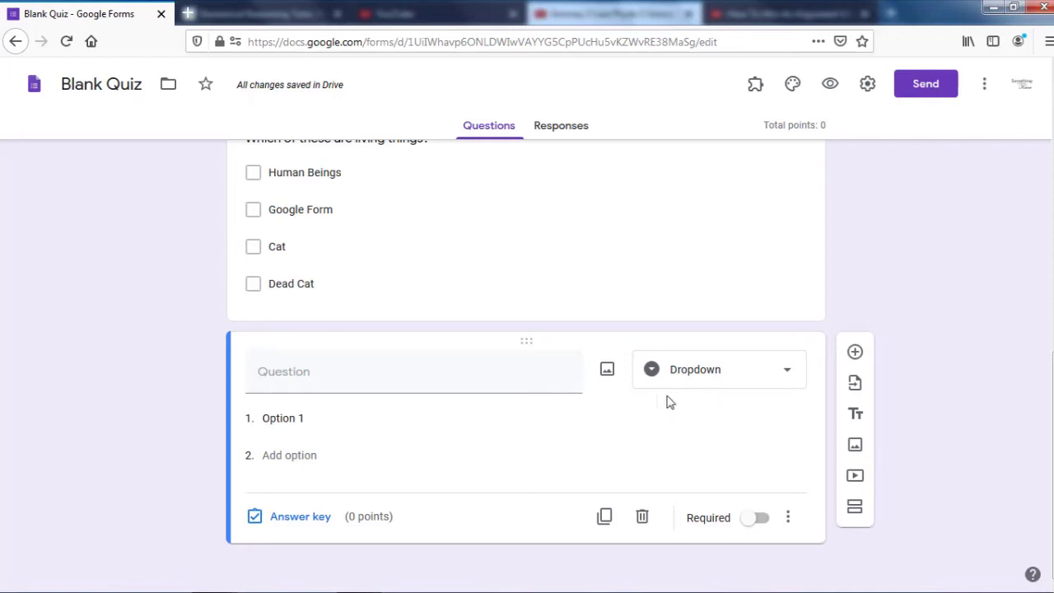
# Step: Word the dropdown question "What is gender?" and add all suggested options: Female, Male and Prefer not to say
pyautogui.click(503, 384)
pyautogui.write('What id your')
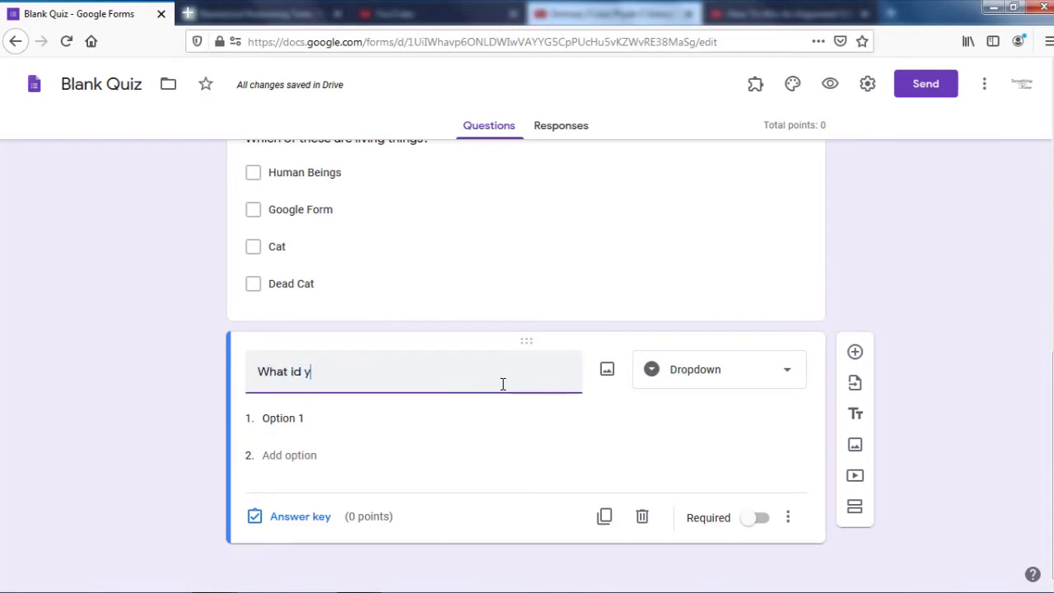
pyautogui.press('BackSpace')
pyautogui.press('BackSpace')
pyautogui.press('BackSpace')
pyautogui.press('BackSpace')
pyautogui.press('BackSpace')
pyautogui.press('BackSpace')
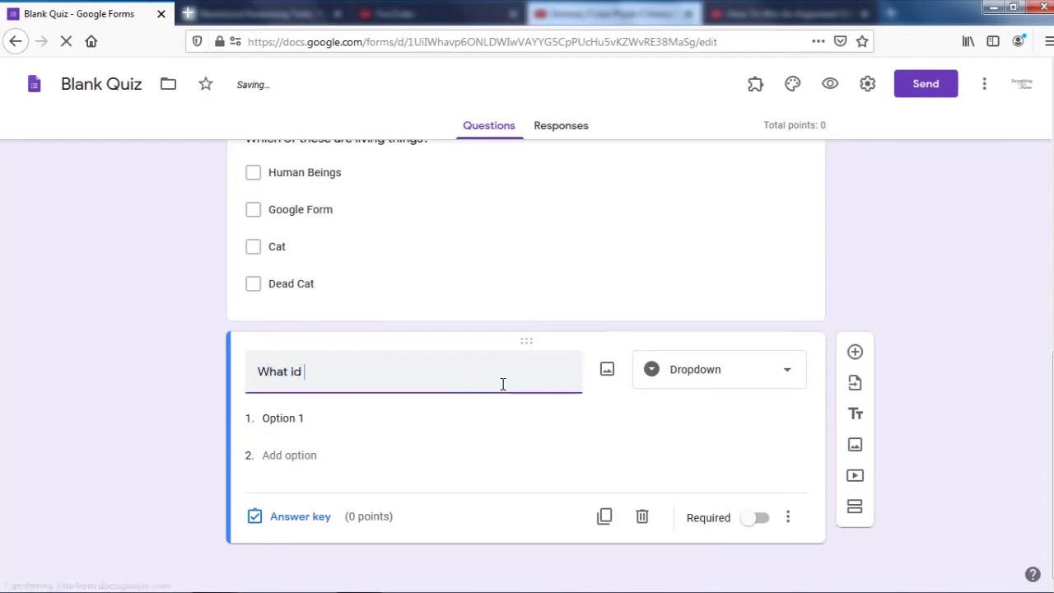
pyautogui.write('s gender?')
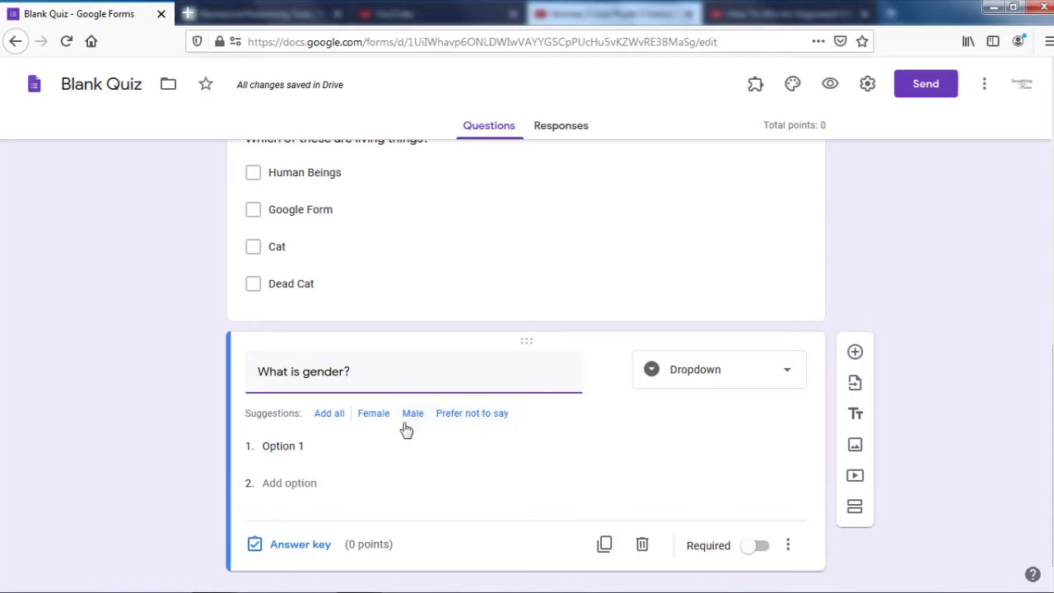
pyautogui.click(326, 416)
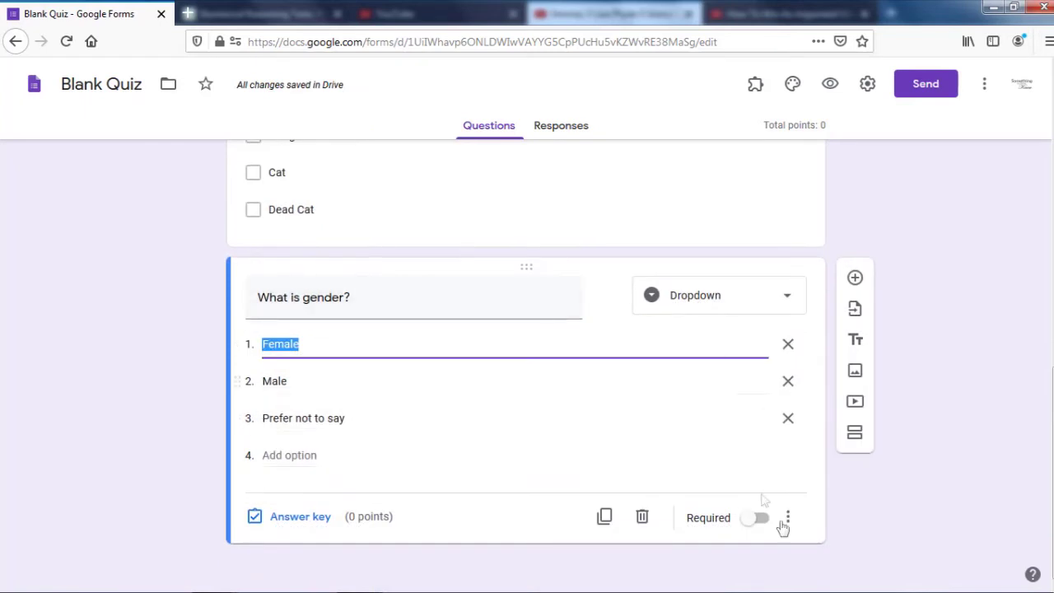
# Step: Add a file upload question below the gender question and allow respondents to upload files to Drive
pyautogui.click(855, 279)
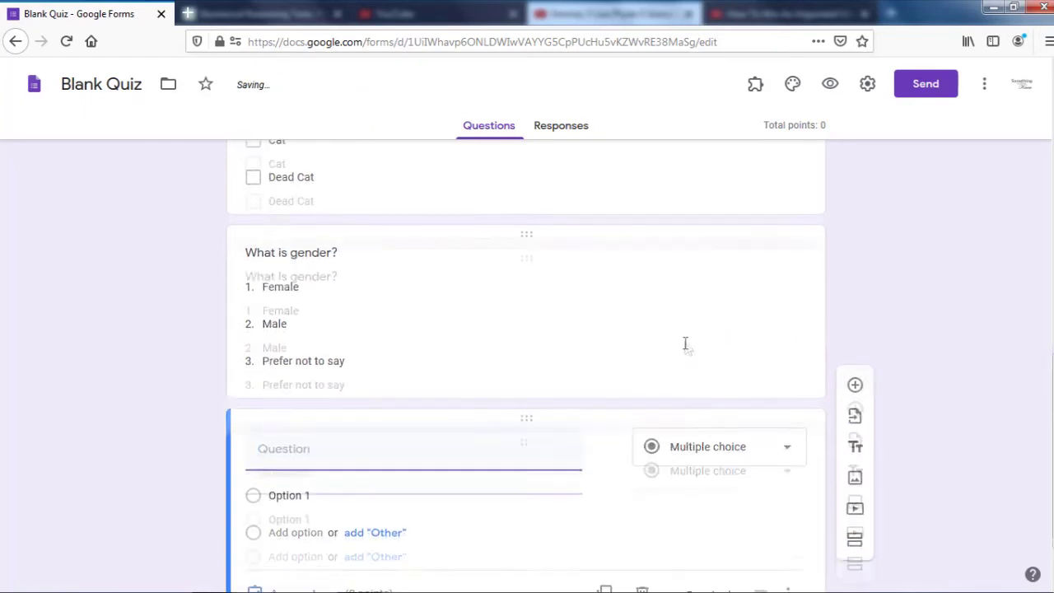
pyautogui.click(784, 371)
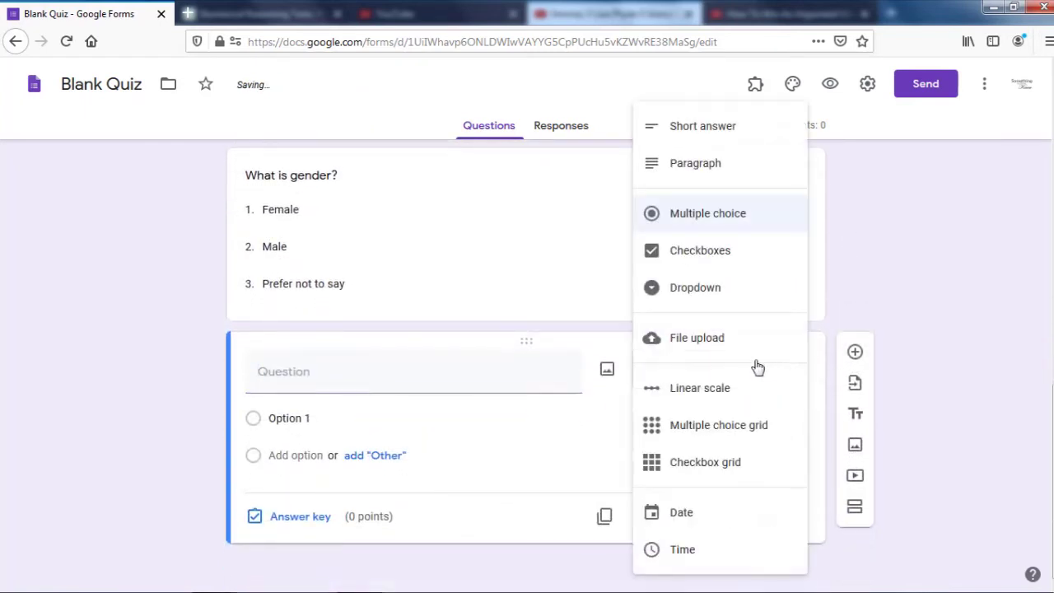
pyautogui.click(688, 339)
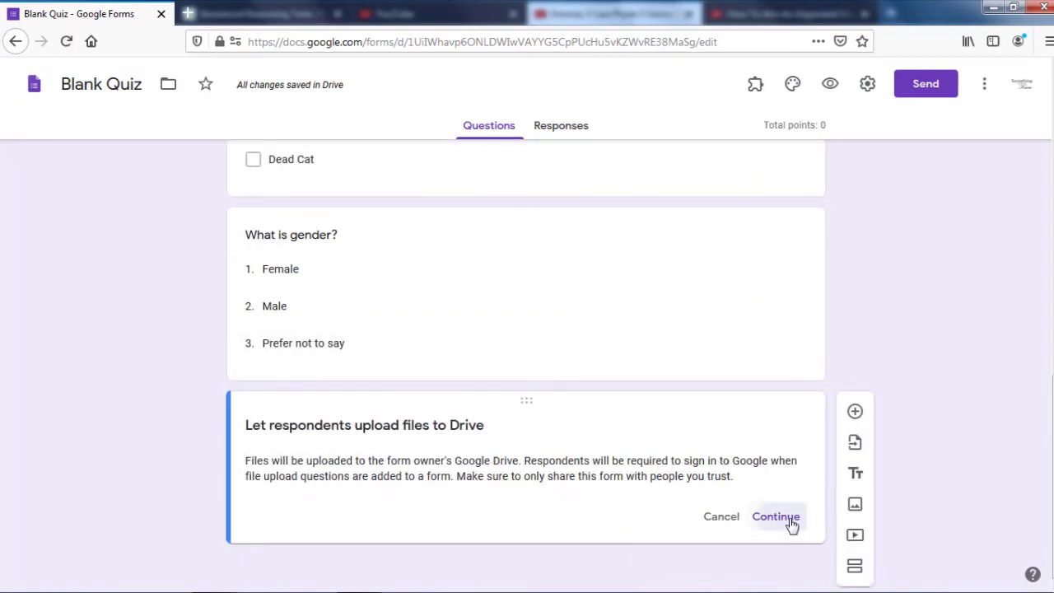
pyautogui.click(788, 519)
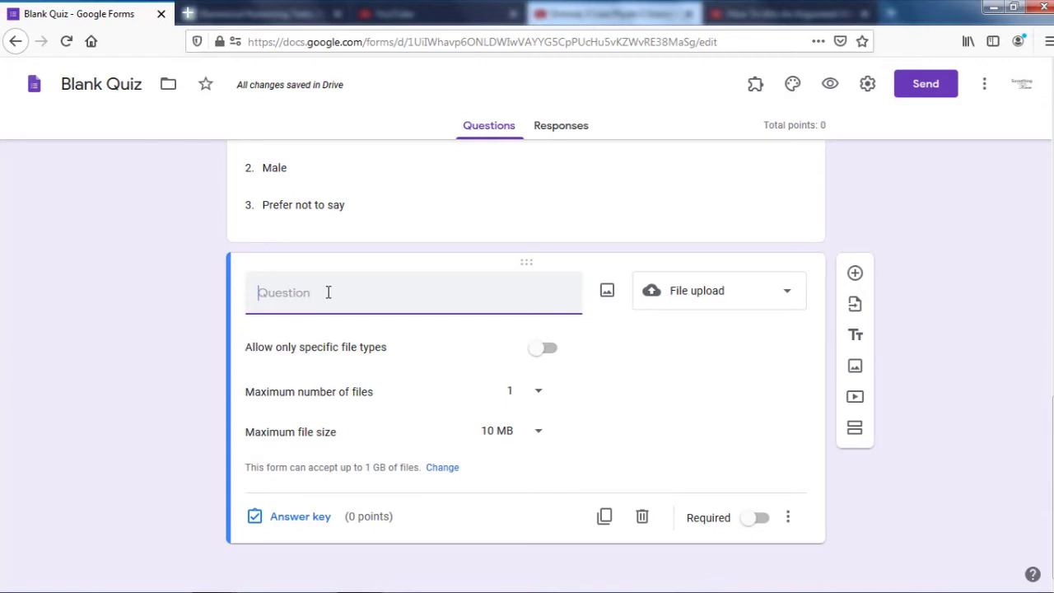
# Step: Enter the file upload question's text as "What is 1/2 of 1/4th of 100. Please workout in a sheet of paper and upload the picture."
pyautogui.write('What is')
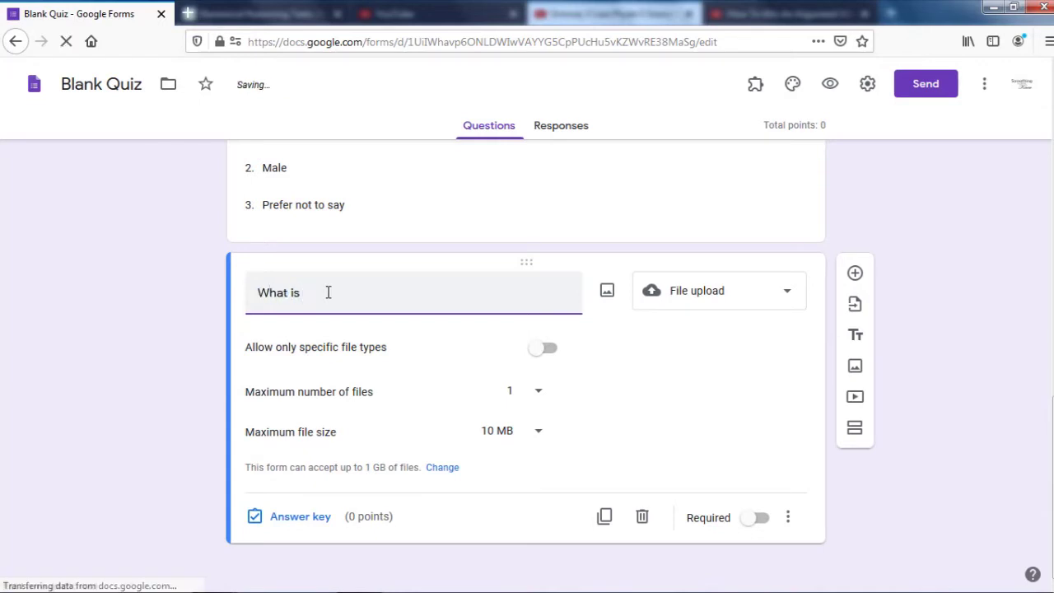
pyautogui.write(' 1/')
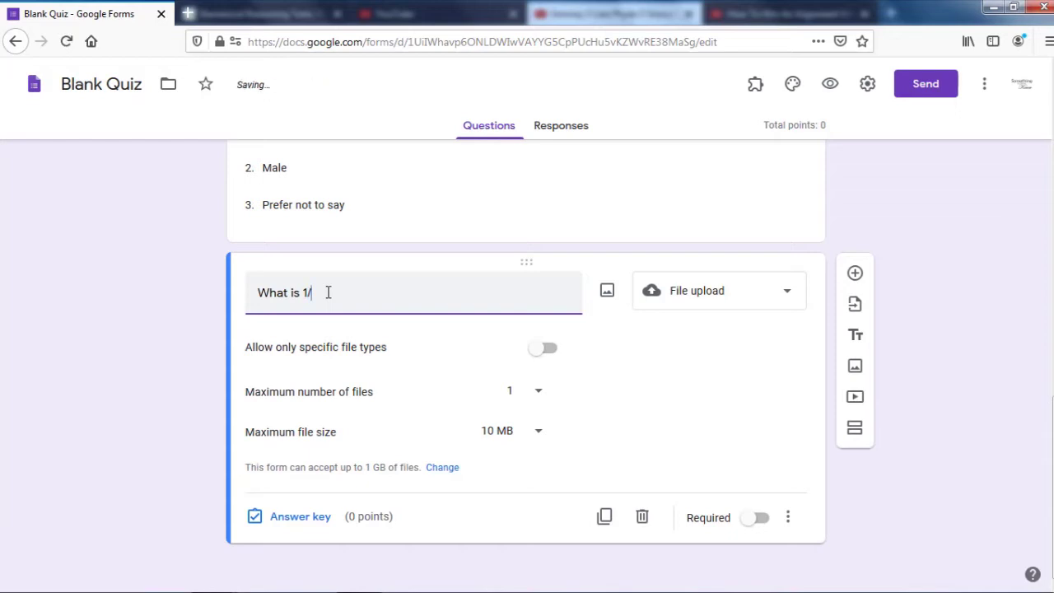
pyautogui.write('2 ')
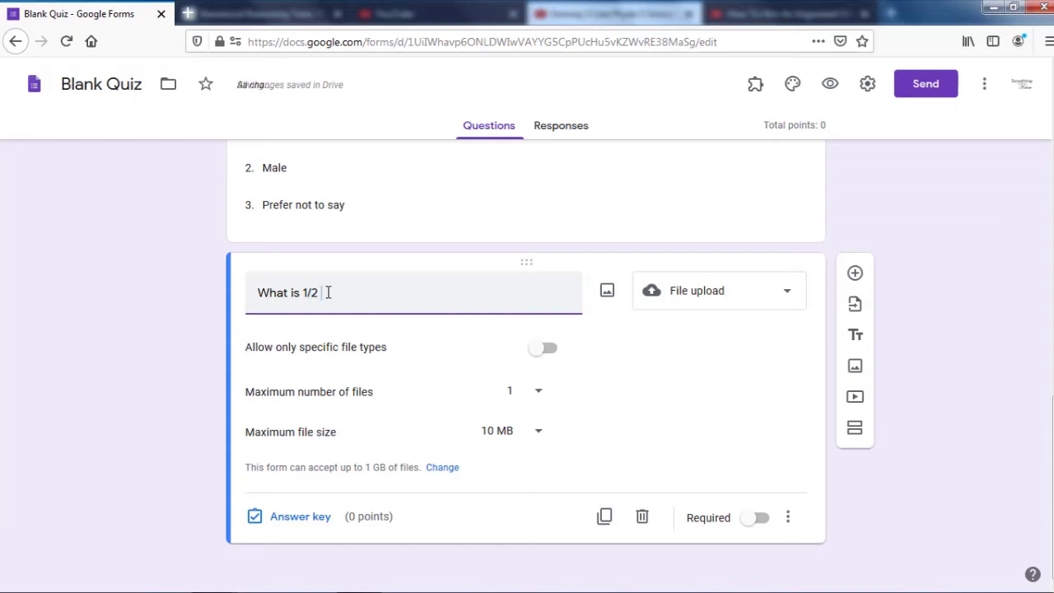
pyautogui.write('of 1/4th of')
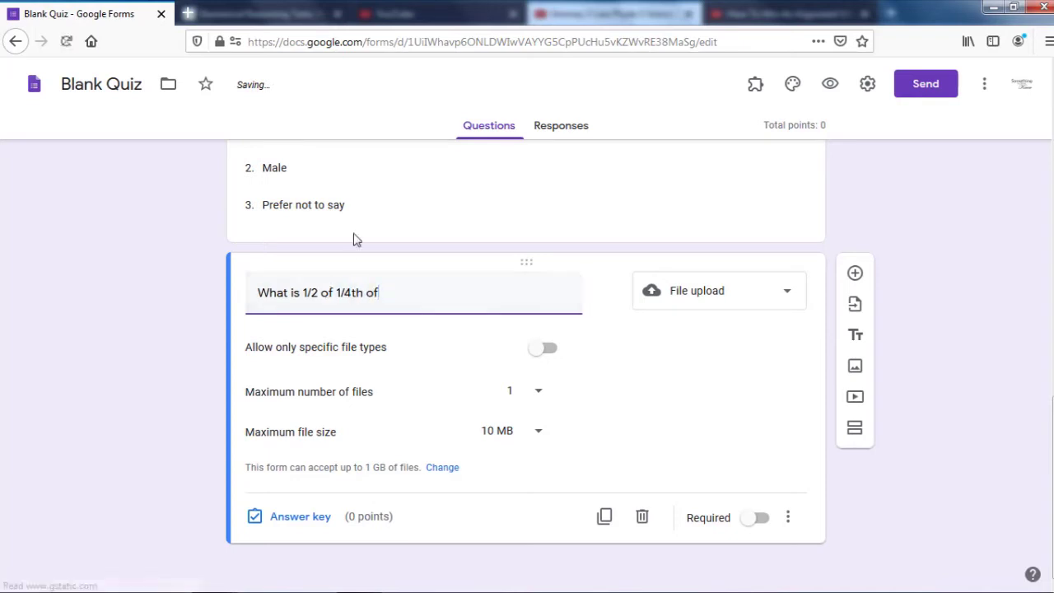
pyautogui.write(' 100')
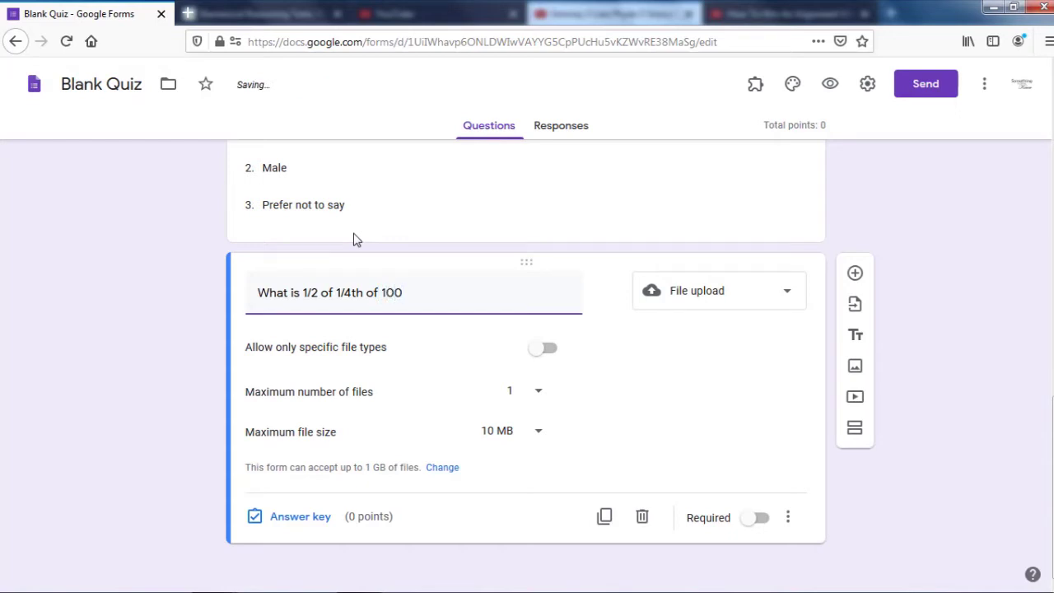
pyautogui.write('. Please workout')
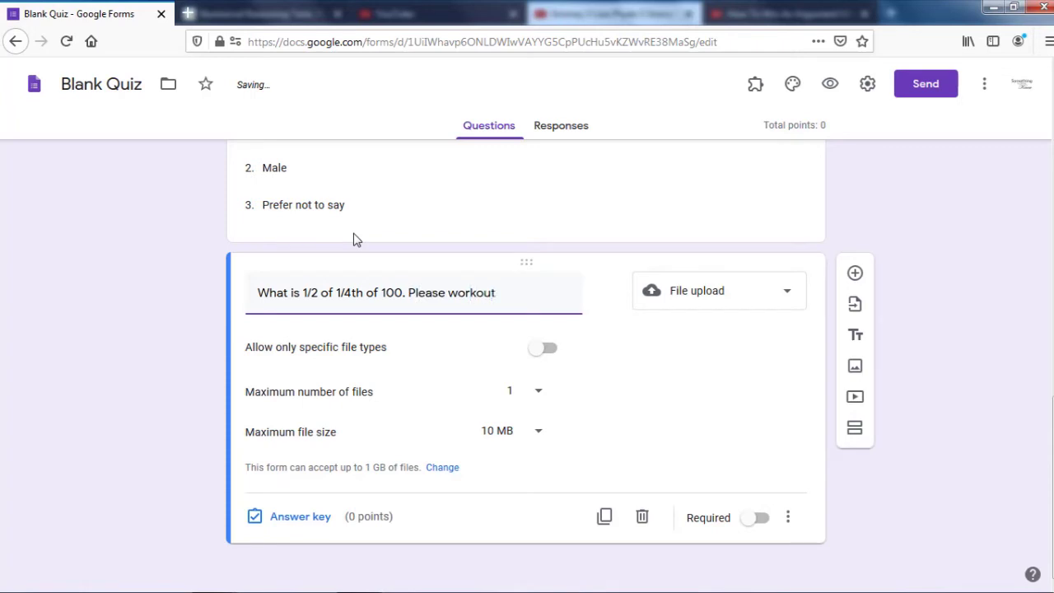
pyautogui.write(' in a')
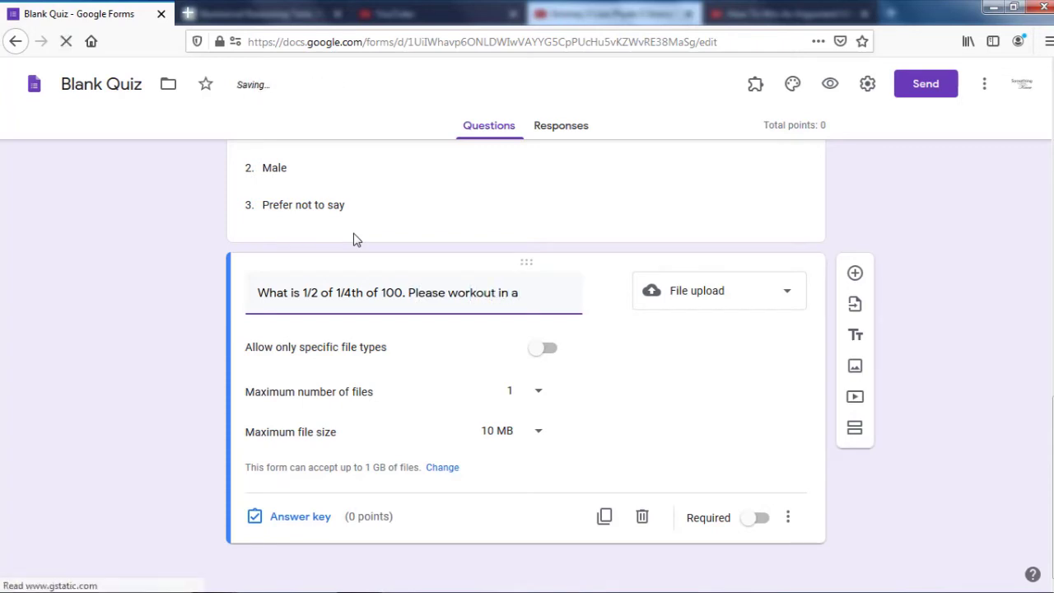
pyautogui.write(' sheet of pape')
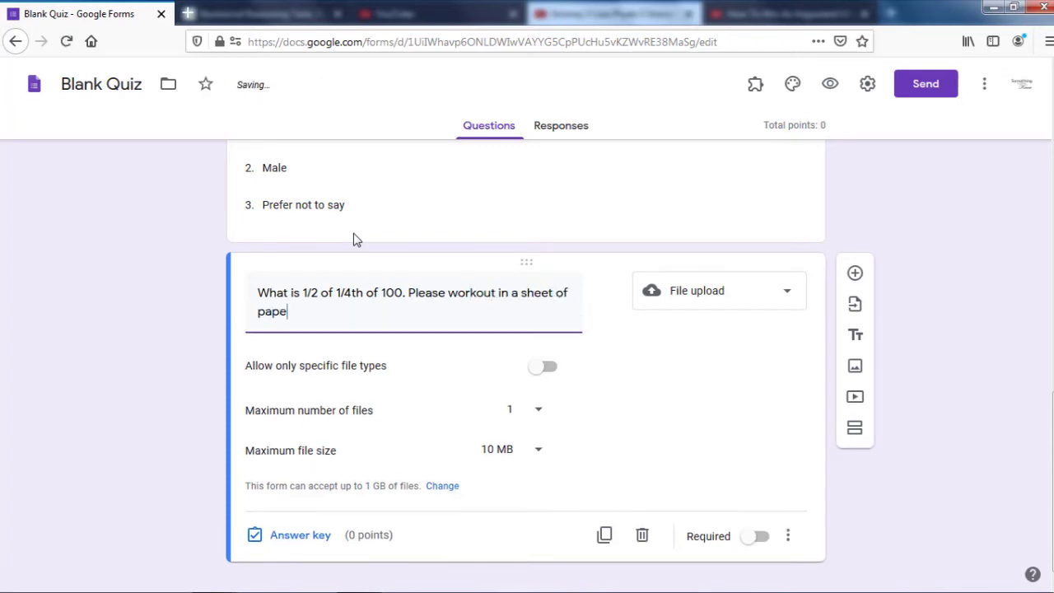
pyautogui.write('r and upload the picture.')
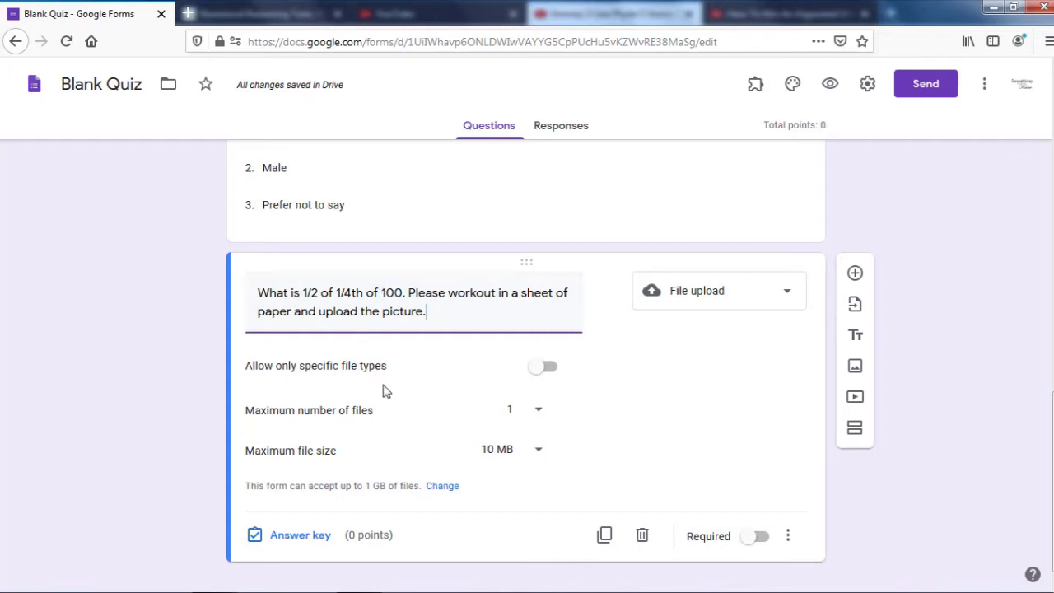
# Step: Restrict the file upload question to image files and choose 10 MB as the maximum file size
pyautogui.scroll(-1, 384, 393)
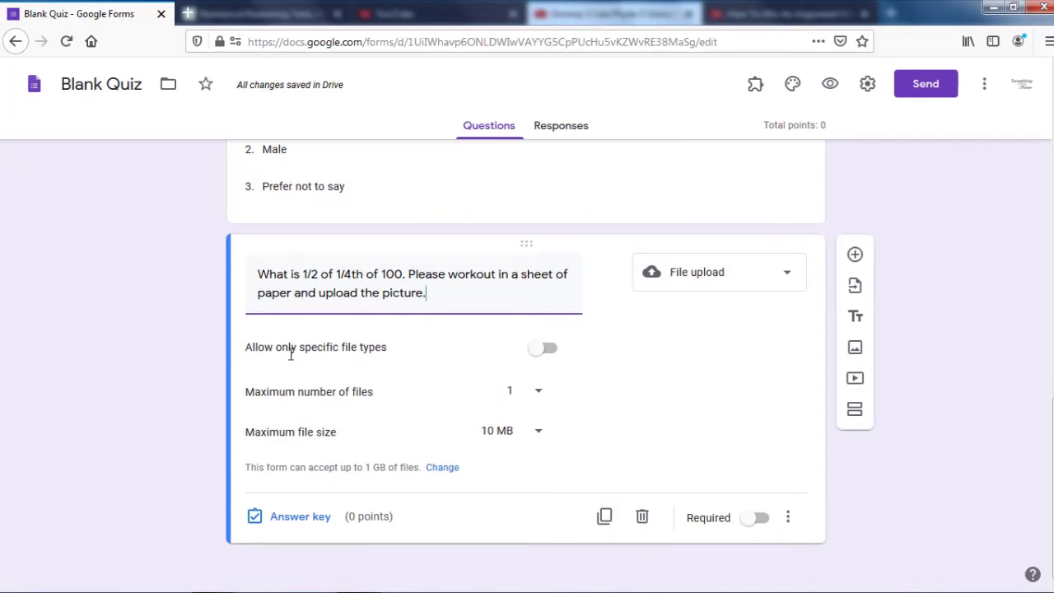
pyautogui.click(535, 349)
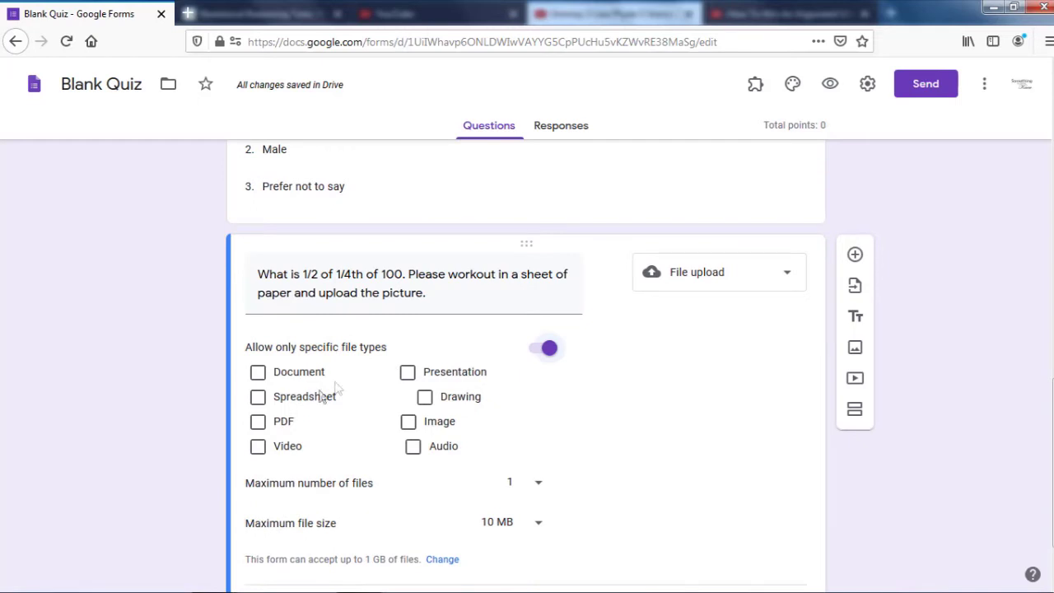
pyautogui.click(409, 423)
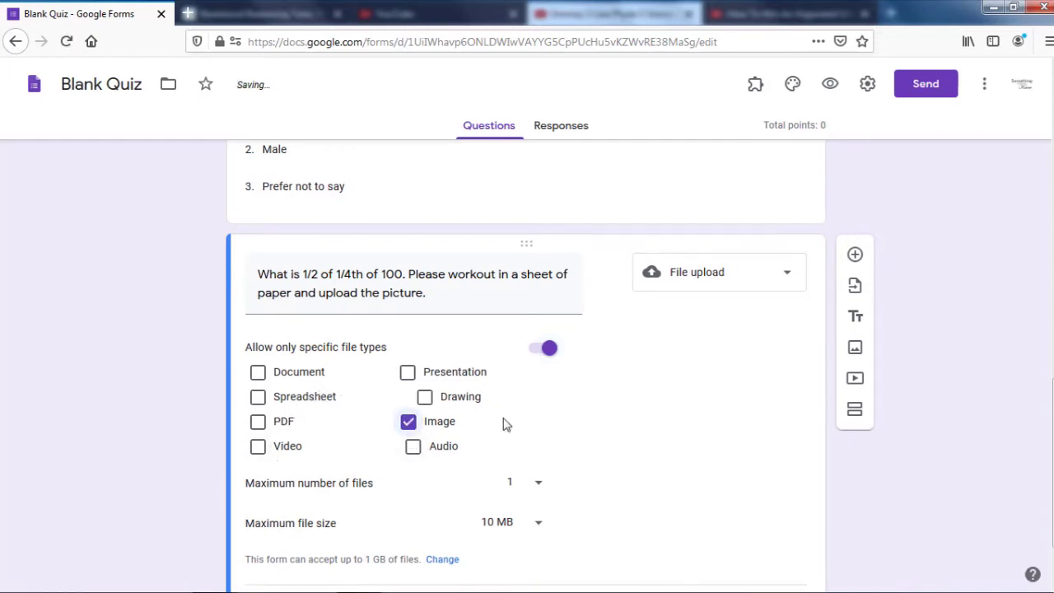
pyautogui.scroll(-2, 235, 432)
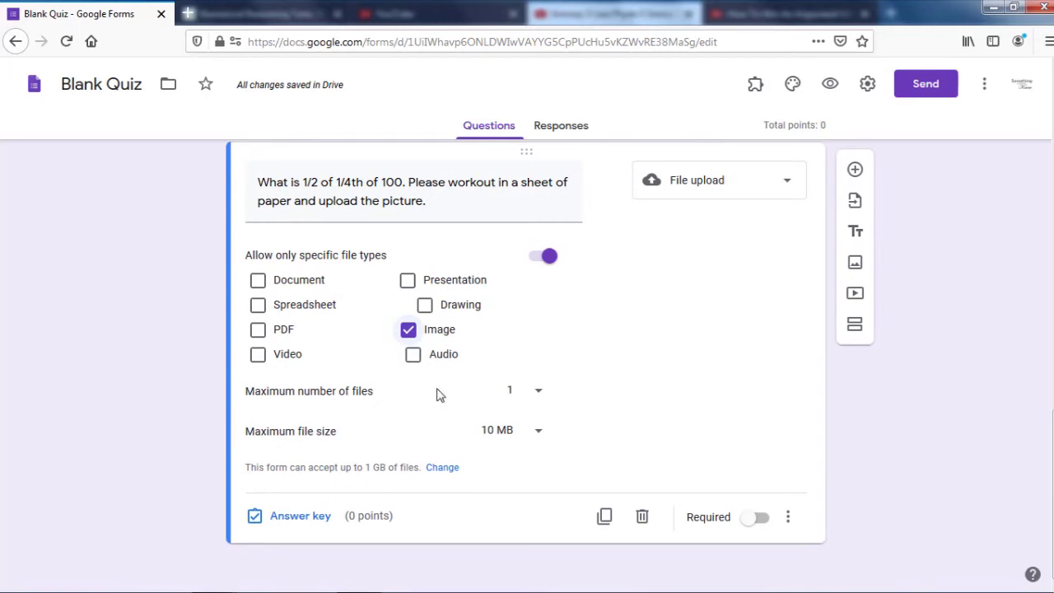
pyautogui.click(539, 435)
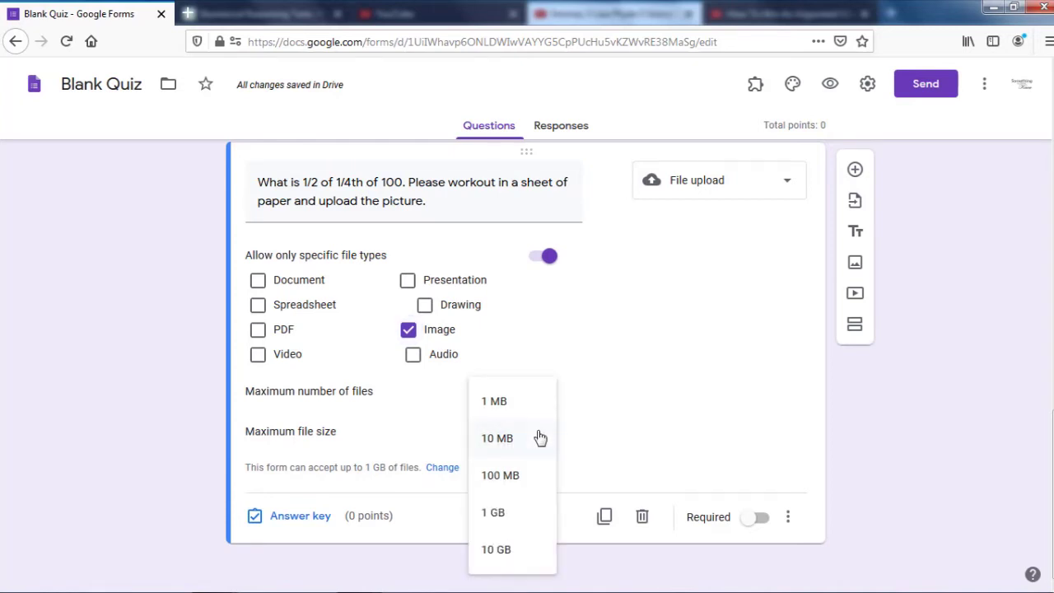
pyautogui.click(504, 440)
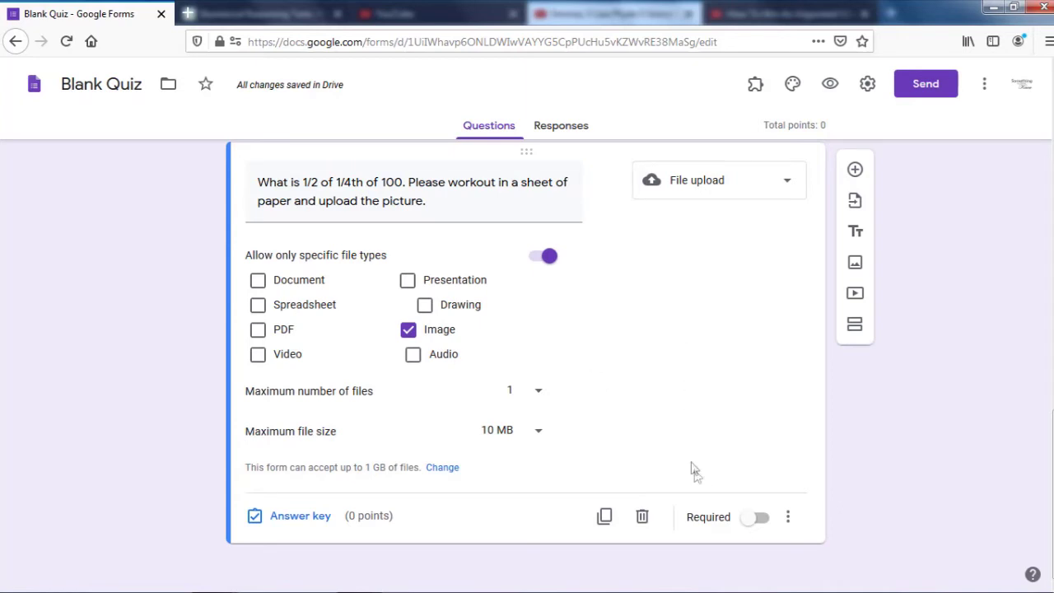
# Step: Add a linear scale question below the file upload question and word it "Please rate the quiz."
pyautogui.click(855, 170)
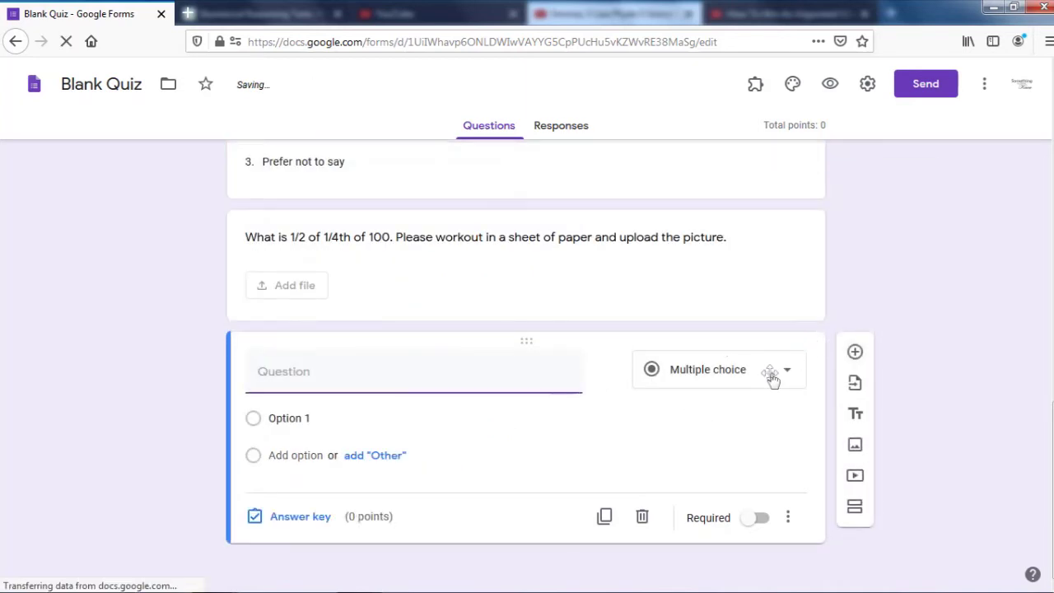
pyautogui.click(773, 376)
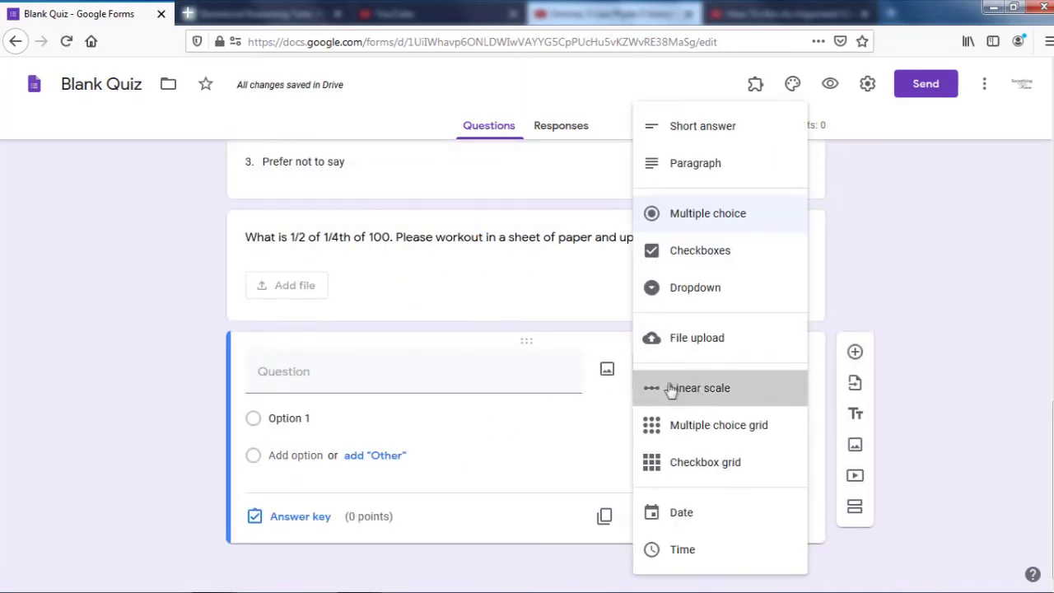
pyautogui.click(671, 390)
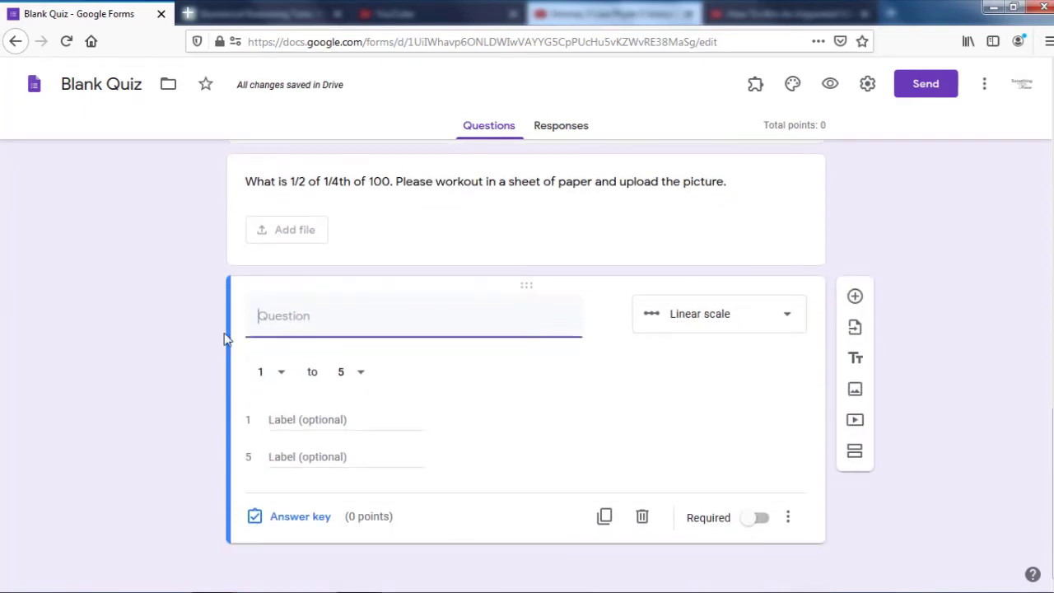
pyautogui.write('Pleaase re')
pyautogui.press('BackSpace')
pyautogui.press('BackSpace')
pyautogui.press('BackSpace')
pyautogui.press('BackSpace')
pyautogui.press('BackSpace')
pyautogui.press('BackSpace')
pyautogui.press('BackSpace')
pyautogui.write('as')
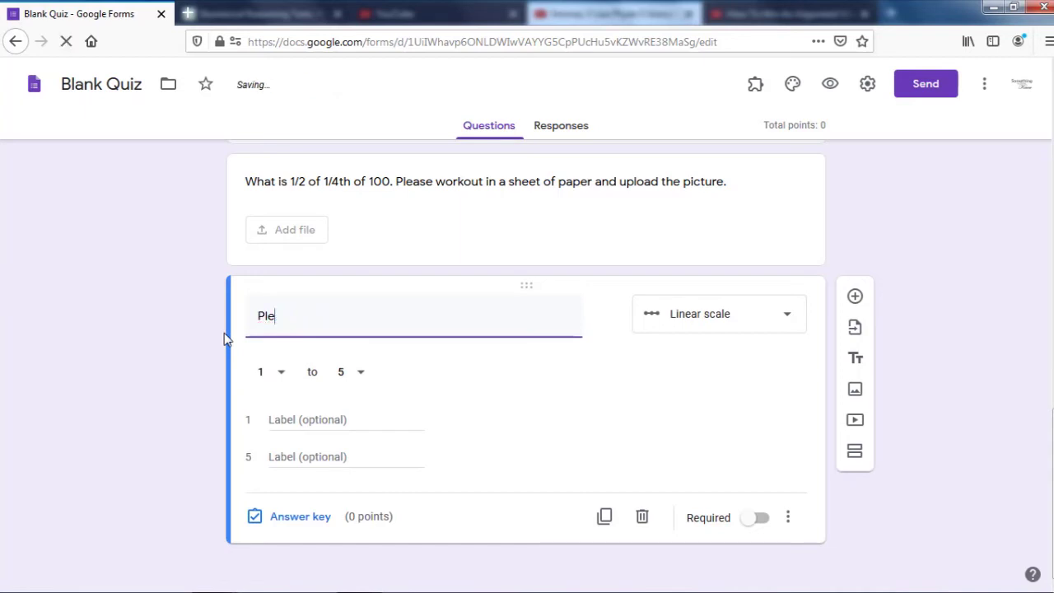
pyautogui.write('e rate the ')
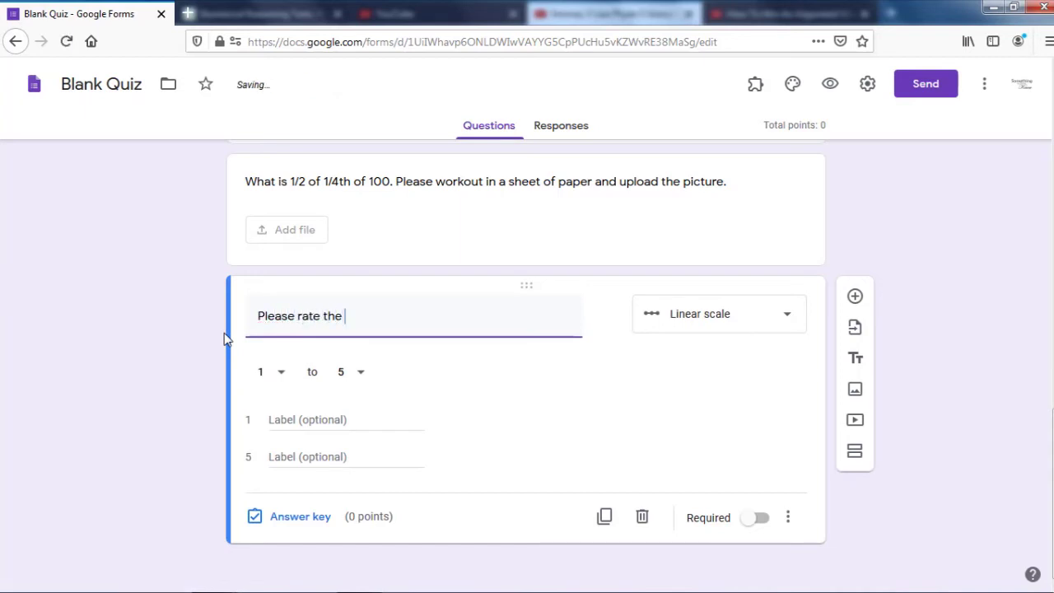
pyautogui.write('quiz/')
pyautogui.press('BackSpace')
pyautogui.write('.')
# Step: Label the linear scale's low end, 1, as "meh!" and its high end, 5, as "Wow!"
pyautogui.click(336, 422)
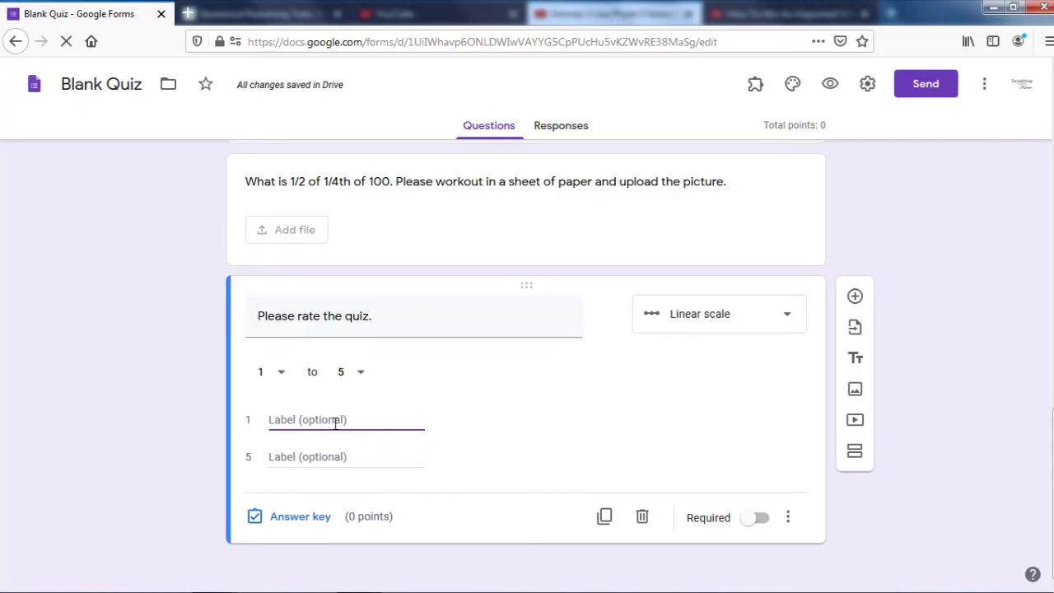
pyautogui.write('meh!')
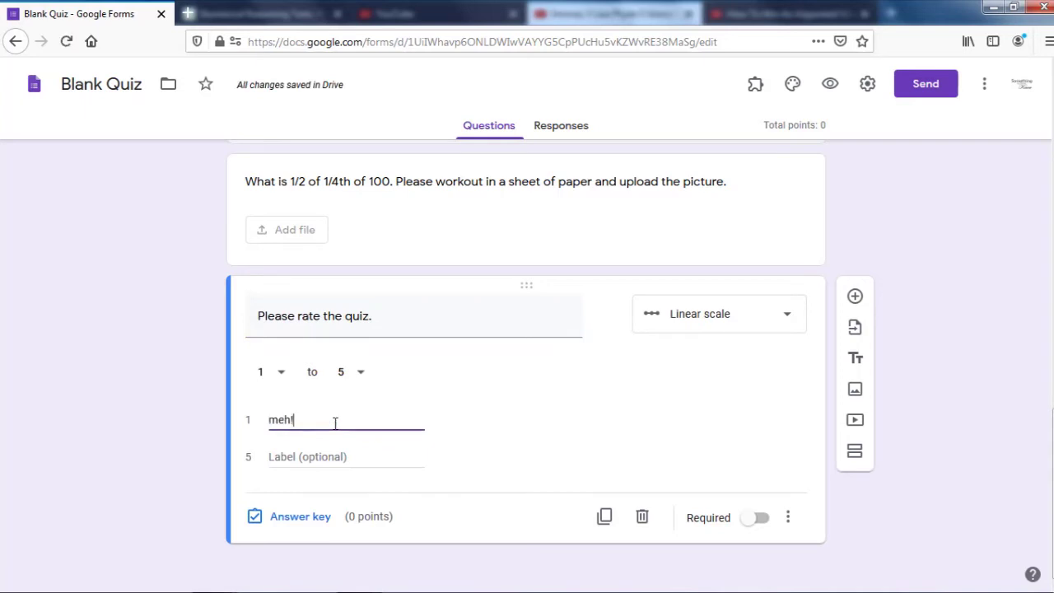
pyautogui.click(337, 458)
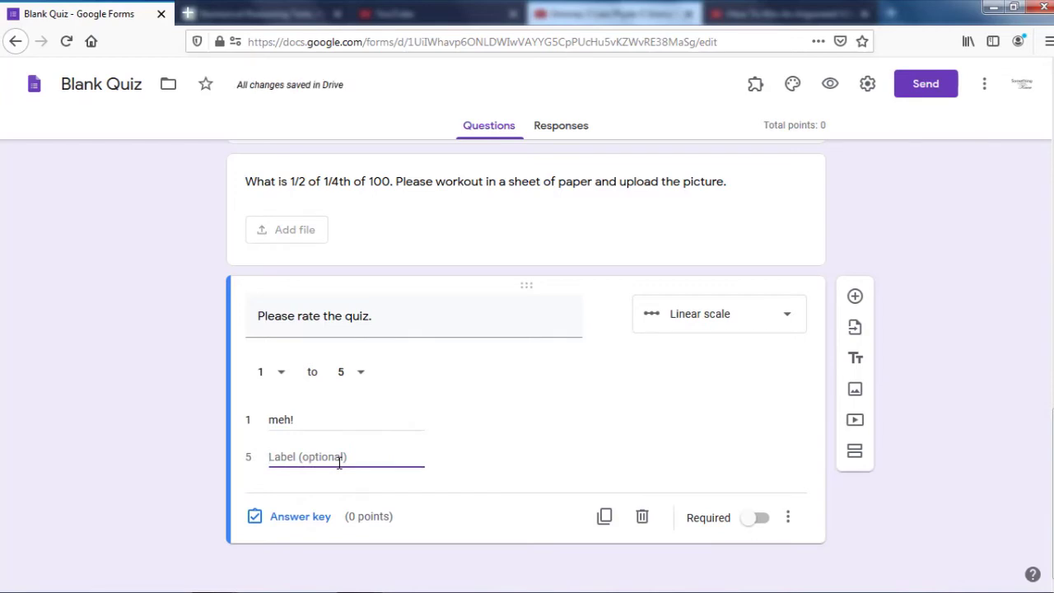
pyautogui.write('Wow!')
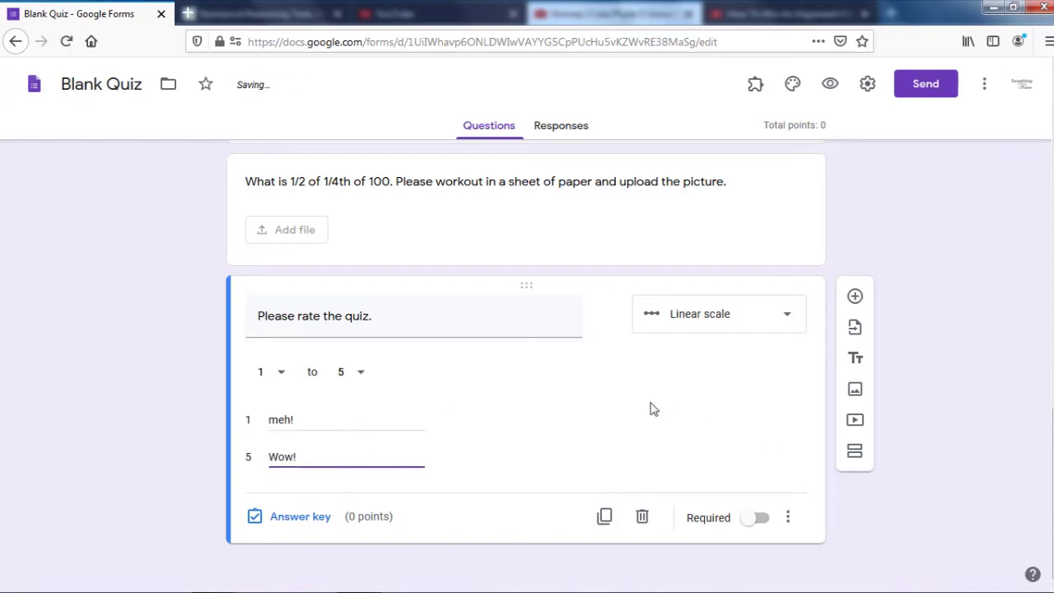
# Step: Add a multiple choice grid question below the quiz rating question
pyautogui.click(856, 298)
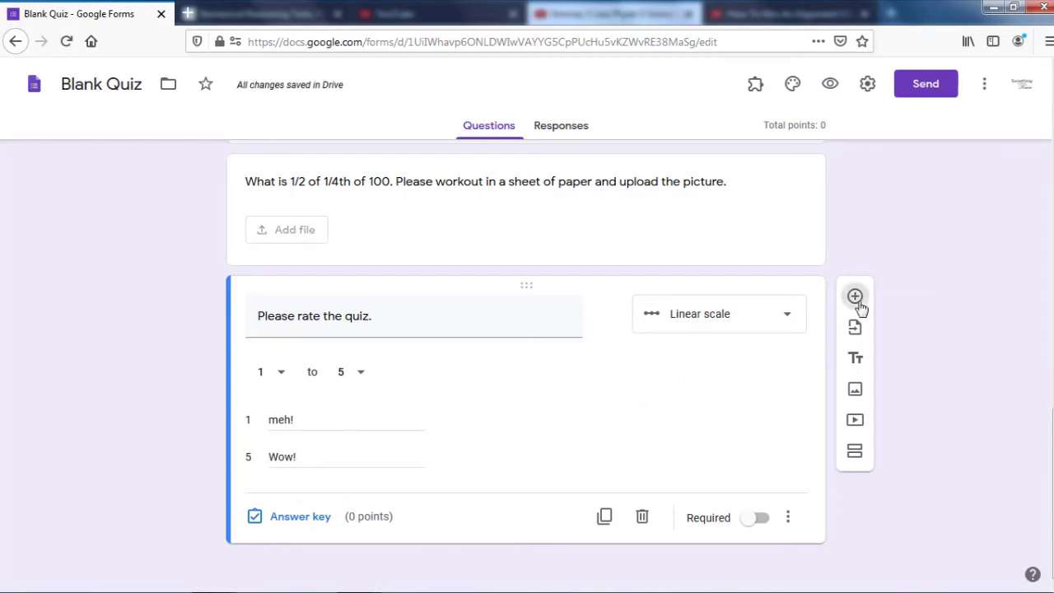
pyautogui.click(743, 376)
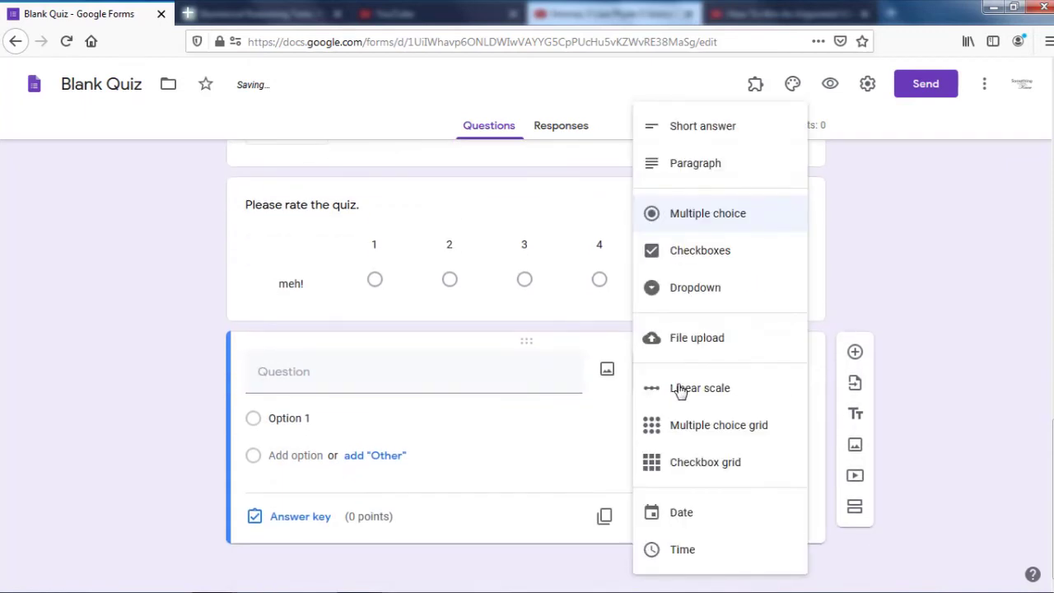
pyautogui.click(716, 428)
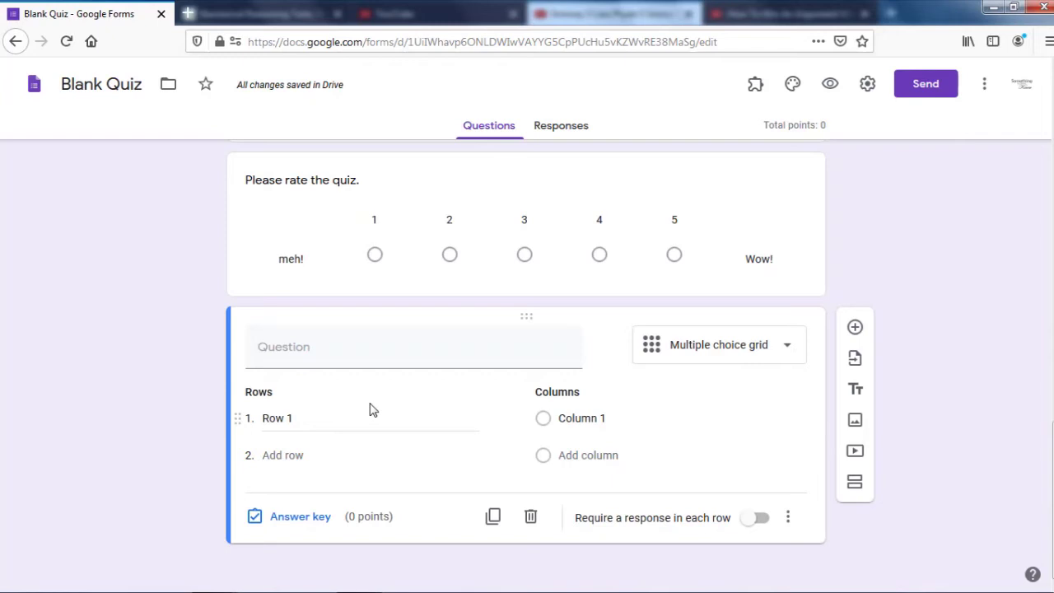
# Step: Enter question "Please select a combination of 4 numbers which has to be the lowest among the numbers selected by the other participants and has to be unique."
pyautogui.click(384, 362)
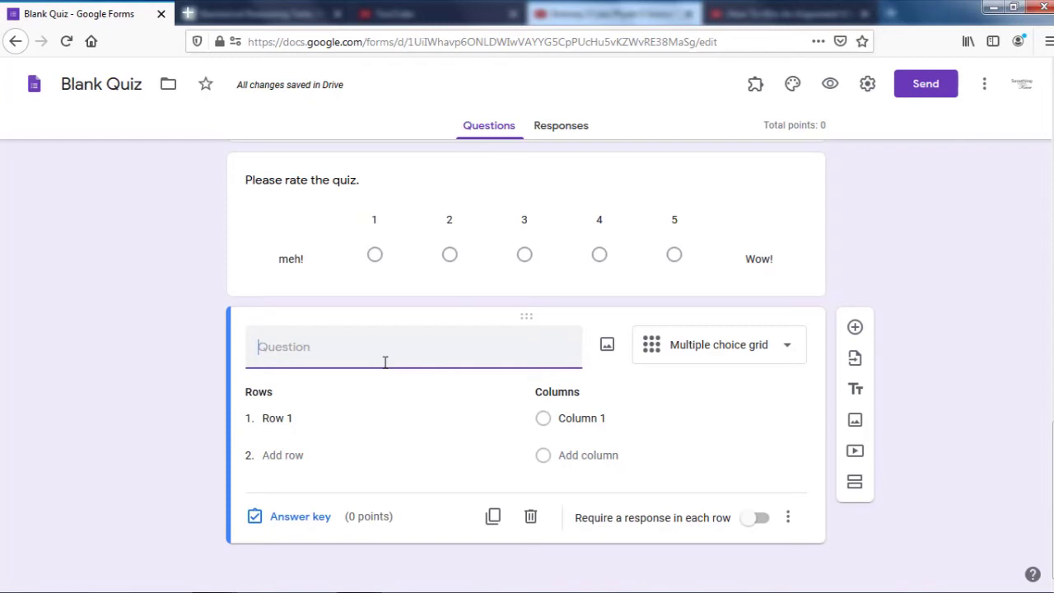
pyautogui.write('Please selec')
pyautogui.write('t a combination of 4 numbers which will be the ')
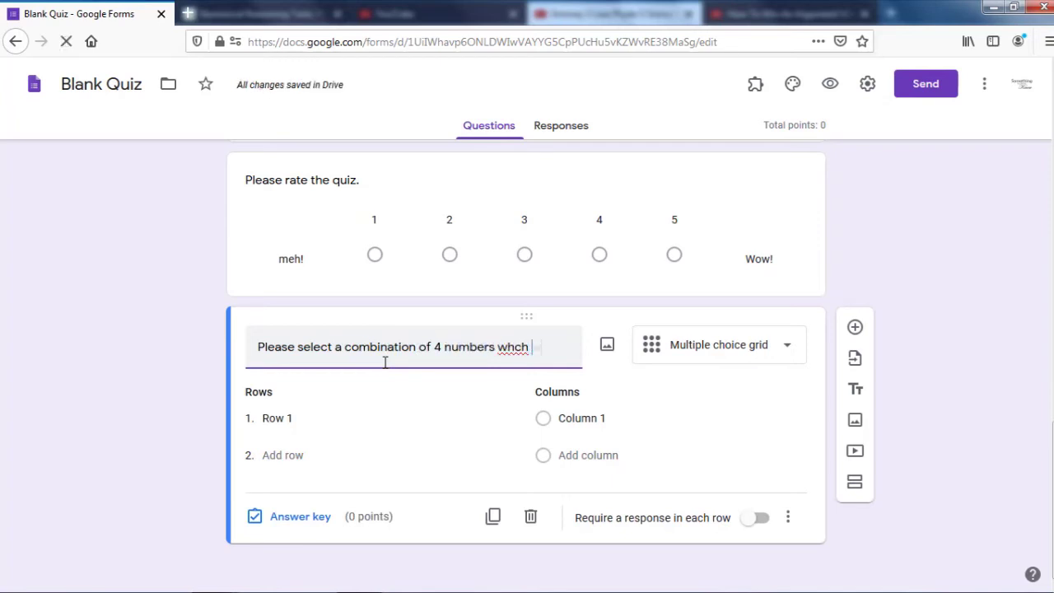
pyautogui.write('lowest')
pyautogui.click(513, 346)
pyautogui.write('i')
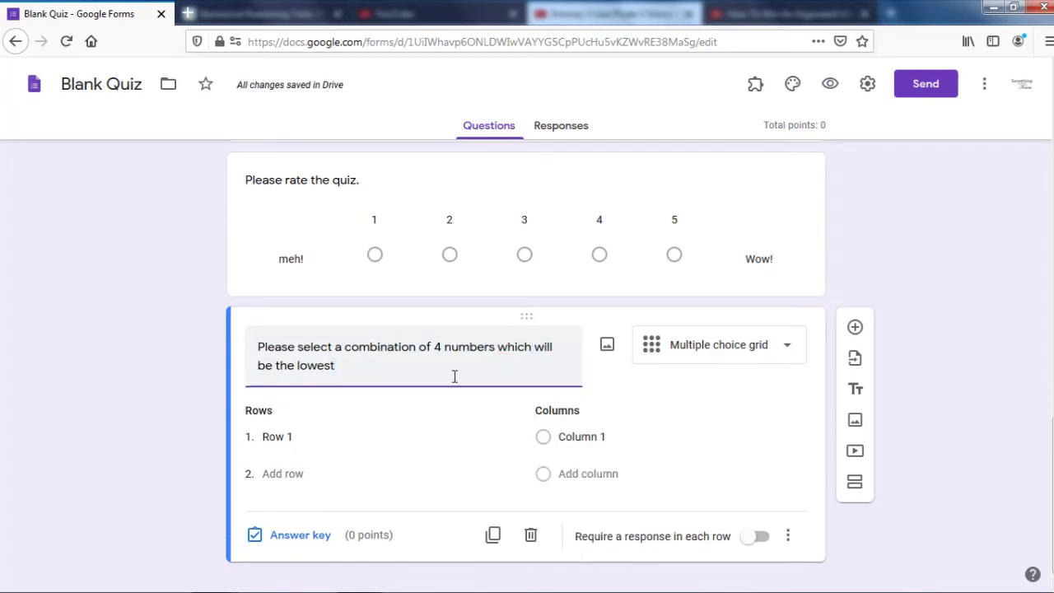
pyautogui.write(' by all the')
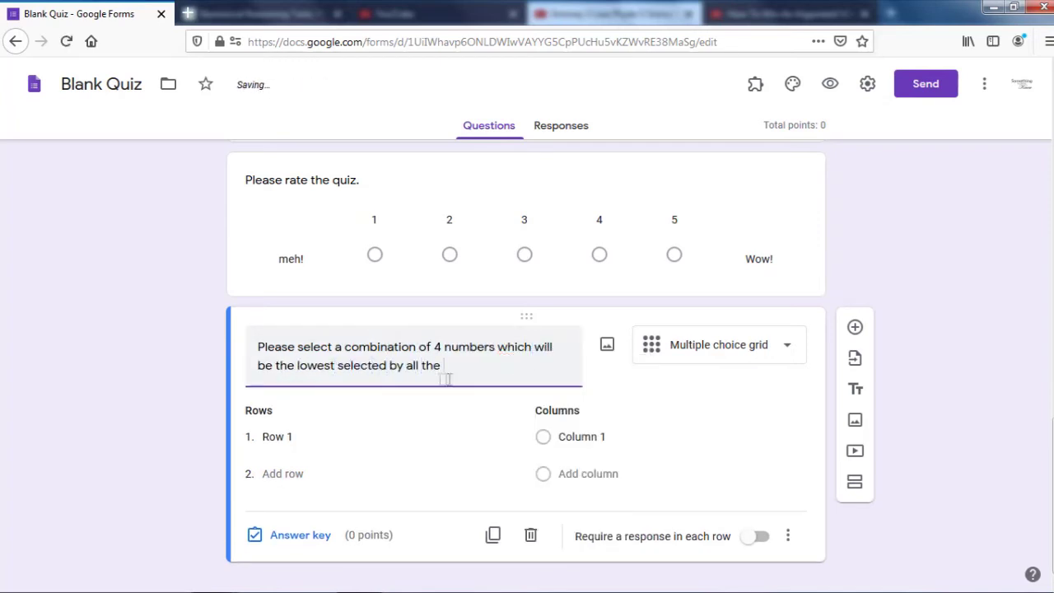
pyautogui.click(337, 363)
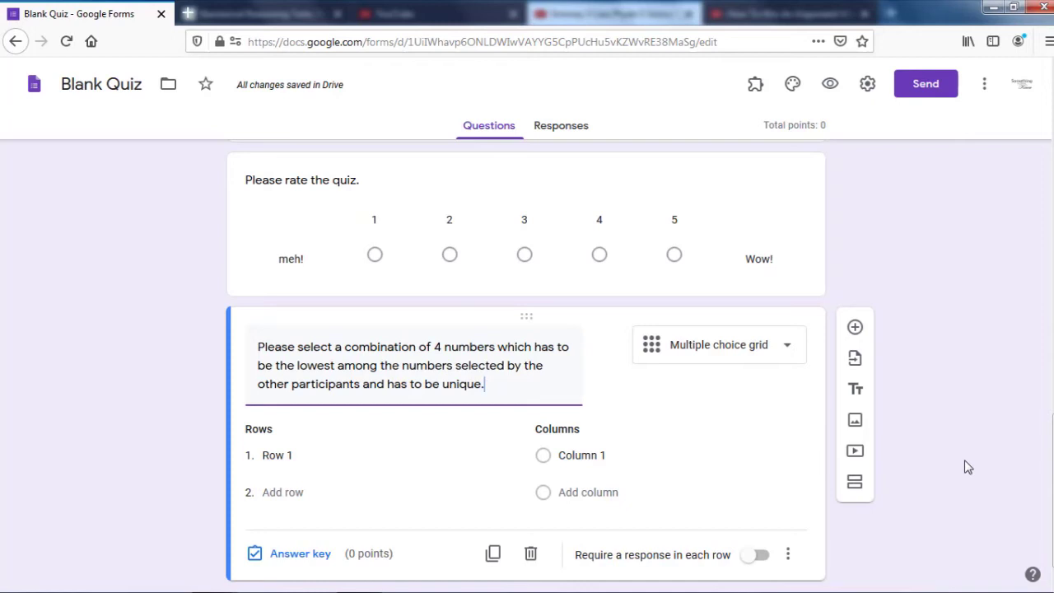
# Step: Name the multiple choice grid's four rows Number 1, Number 2, Number 3 and Number 4
pyautogui.click(280, 455)
pyautogui.write('Number 1')
pyautogui.click(295, 452)
pyautogui.write('Number')
pyautogui.click(295, 492)
pyautogui.write('Number 4')
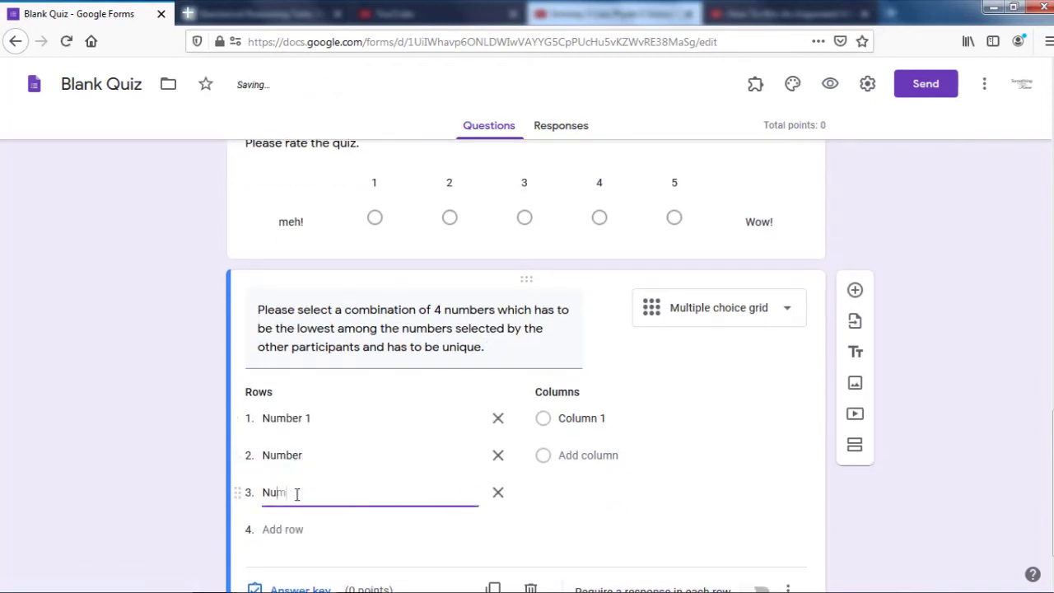
pyautogui.click(295, 530)
pyautogui.write('Number')
pyautogui.click(329, 494)
pyautogui.press('Tab')
pyautogui.click(329, 525)
pyautogui.click(330, 450)
pyautogui.write('Number 2')
pyautogui.click(332, 494)
pyautogui.write('Number 3')
pyautogui.click(353, 531)
pyautogui.write('Number 4')
# Step: Give the multiple choice grid four columns named 1, 2, 3 and 4
pyautogui.click(609, 417)
pyautogui.write('1')
pyautogui.click(620, 455)
pyautogui.write('2')
pyautogui.click(607, 492)
pyautogui.write('3')
pyautogui.click(600, 529)
pyautogui.write('4')
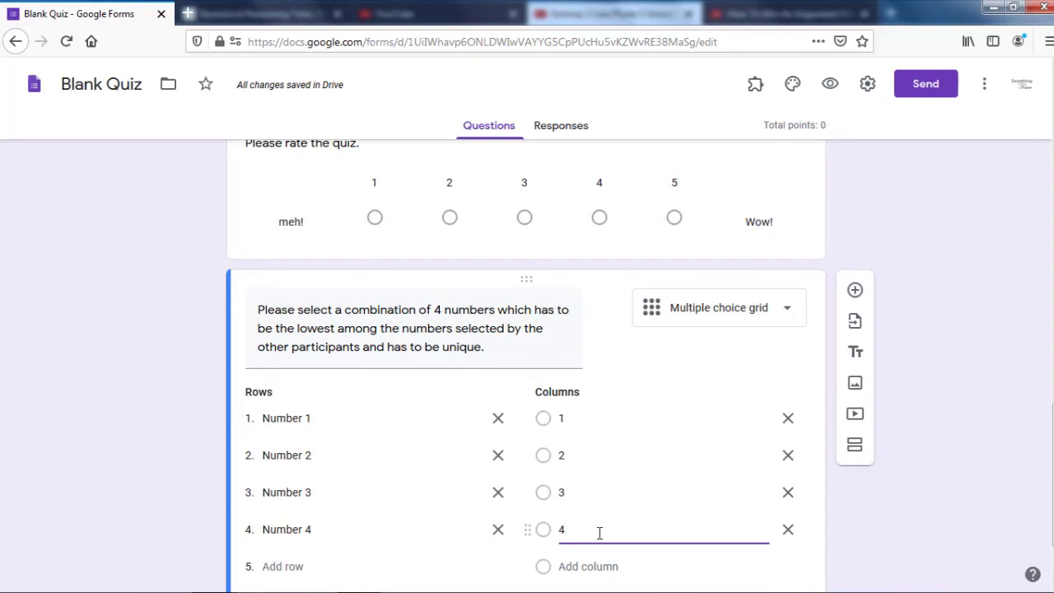
# Step: Add a checkbox grid question below the number grid and word it "Select the brand of cars owned by the below actors."
pyautogui.scroll(-3, 595, 532)
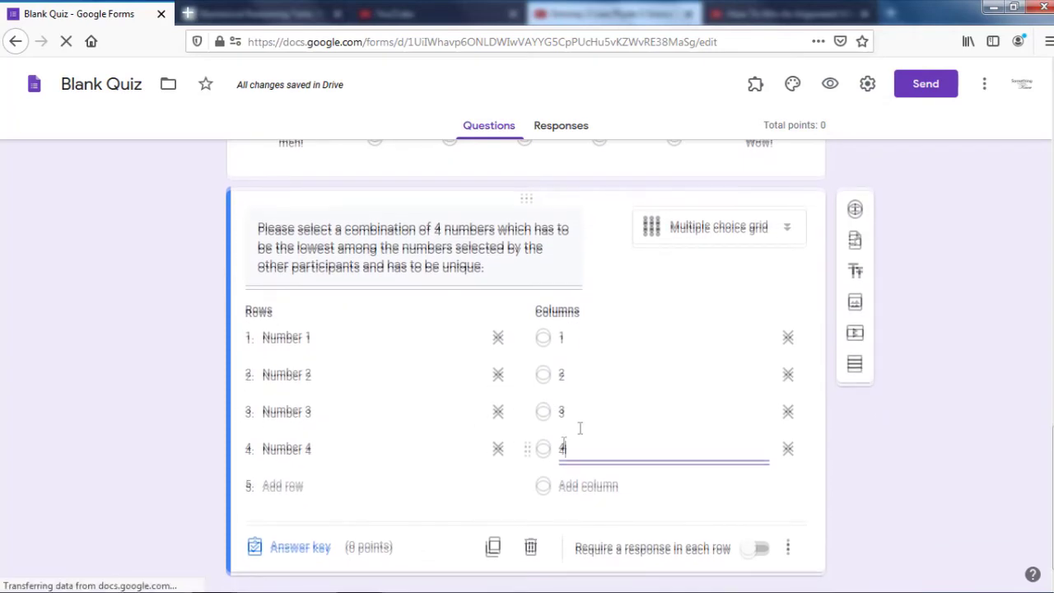
pyautogui.click(857, 178)
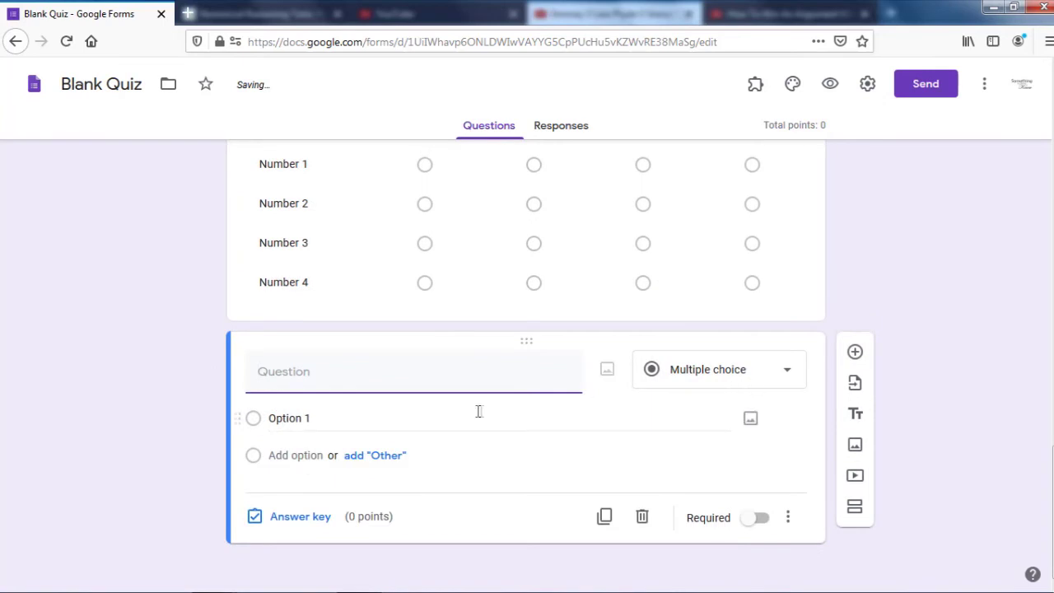
pyautogui.click(788, 380)
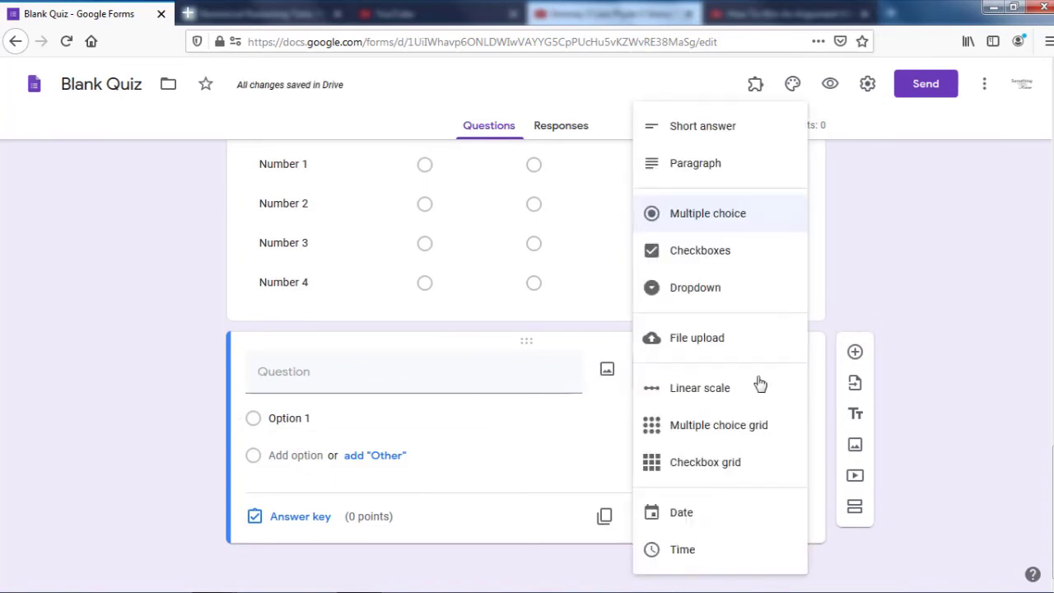
pyautogui.click(716, 465)
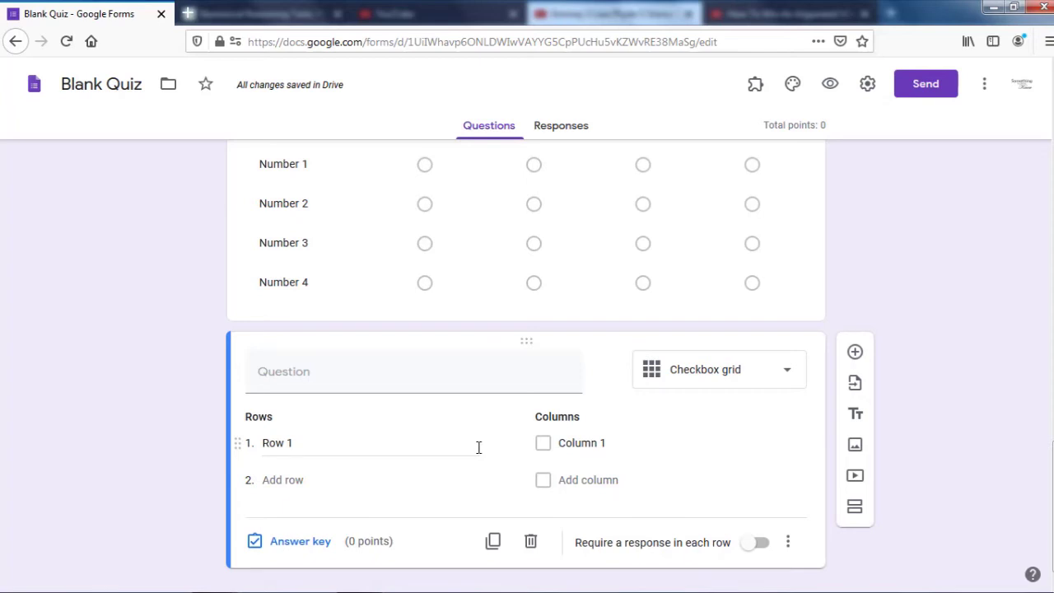
pyautogui.click(409, 388)
pyautogui.write('Select the brand of c')
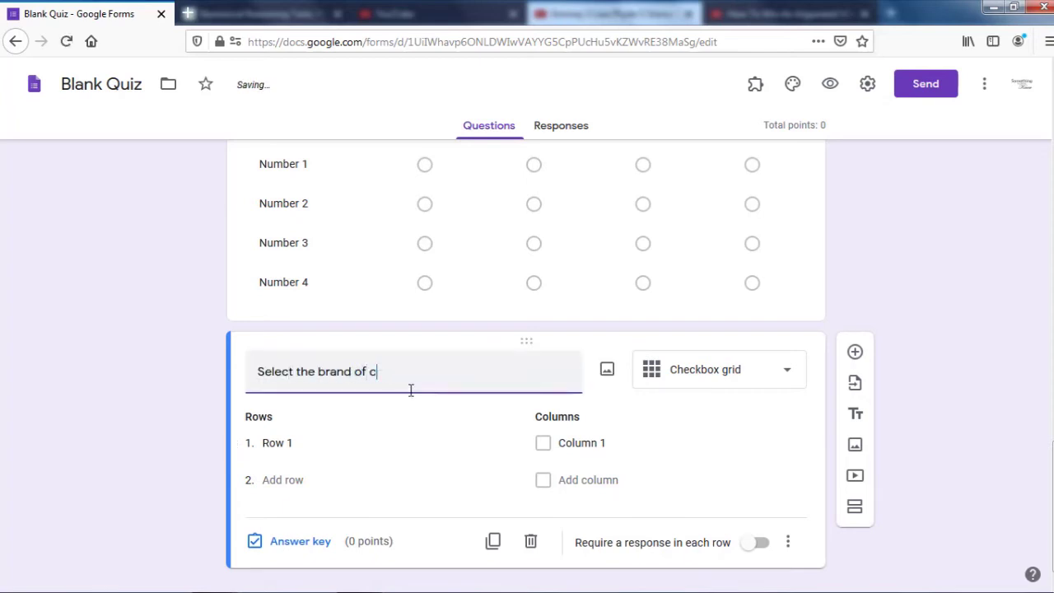
pyautogui.write('ars owned by the below actors?')
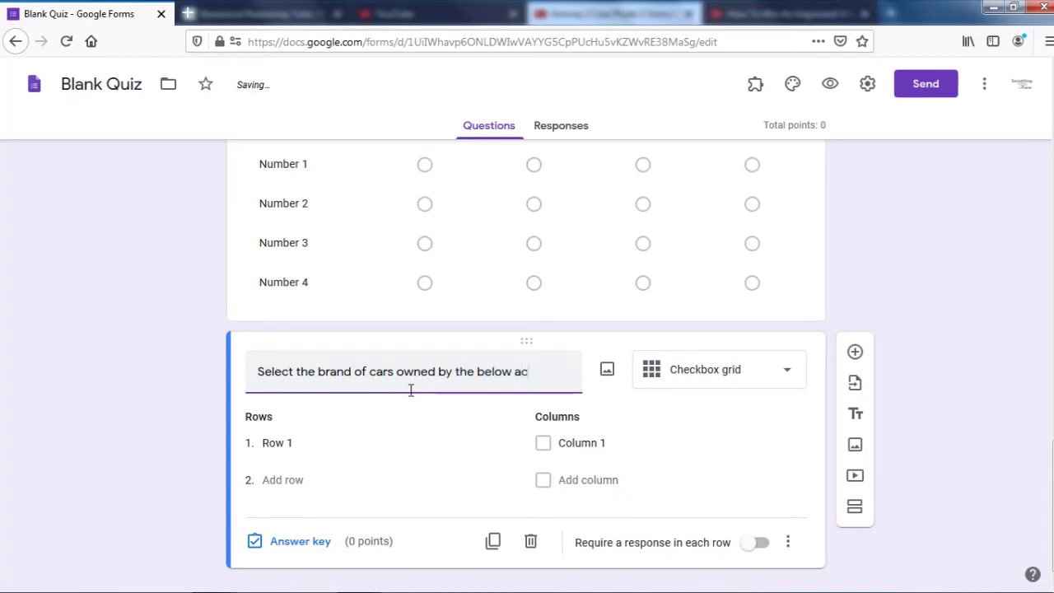
# Step: Name the checkbox grid's rows Tom Cruise, Shahrukh Khan, Tom Hanks and Anil Kapoor
pyautogui.click(306, 442)
pyautogui.write('Tom Cruise')
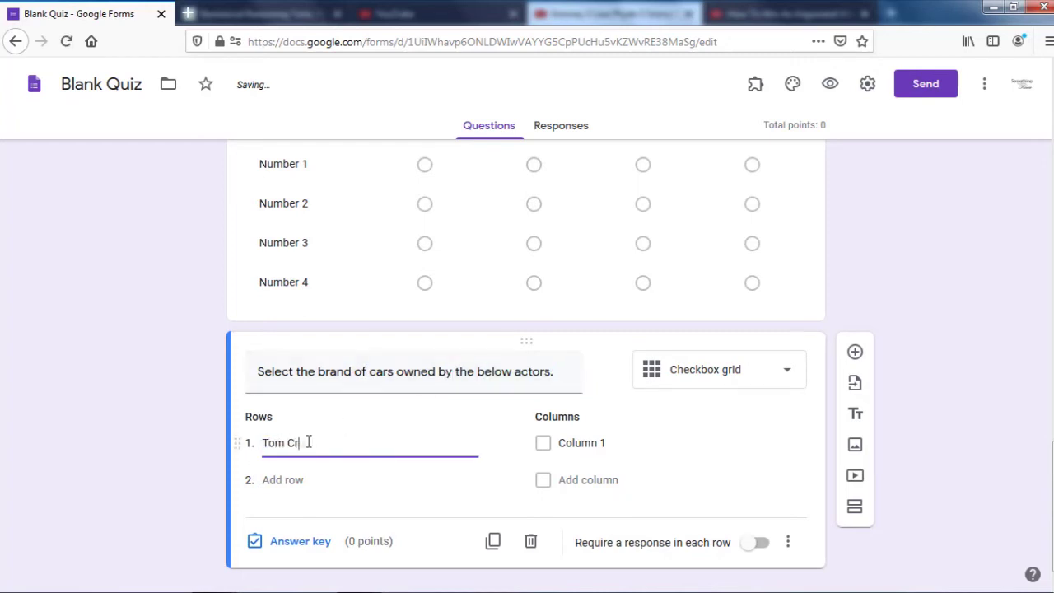
pyautogui.click(300, 480)
pyautogui.write('Shahrukh Khan')
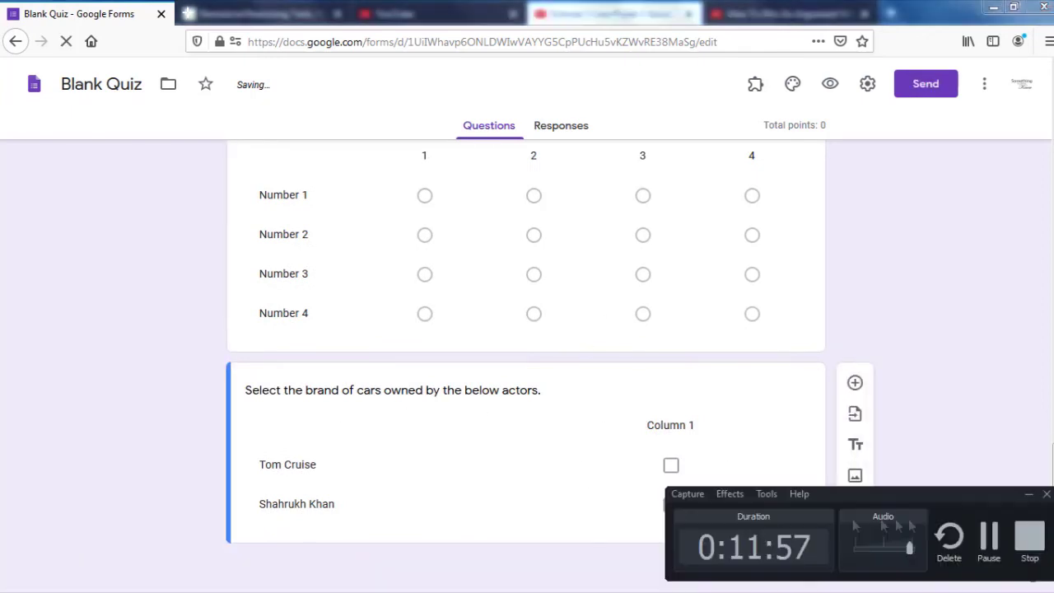
pyautogui.click(294, 535)
pyautogui.click(280, 546)
pyautogui.write('Tom Hanks')
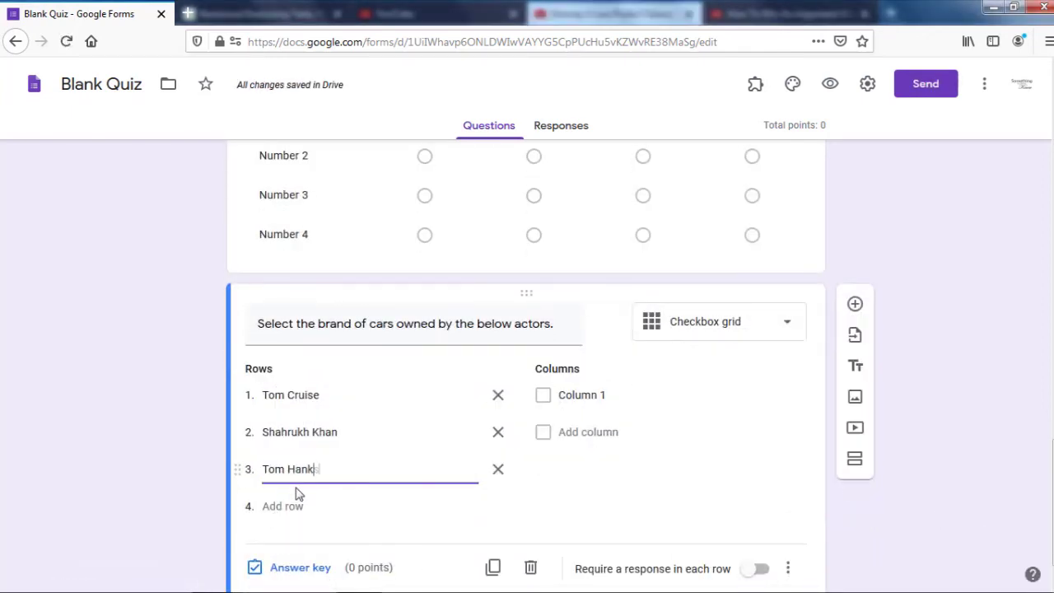
pyautogui.click(298, 506)
pyautogui.write('Anil Lapoor')
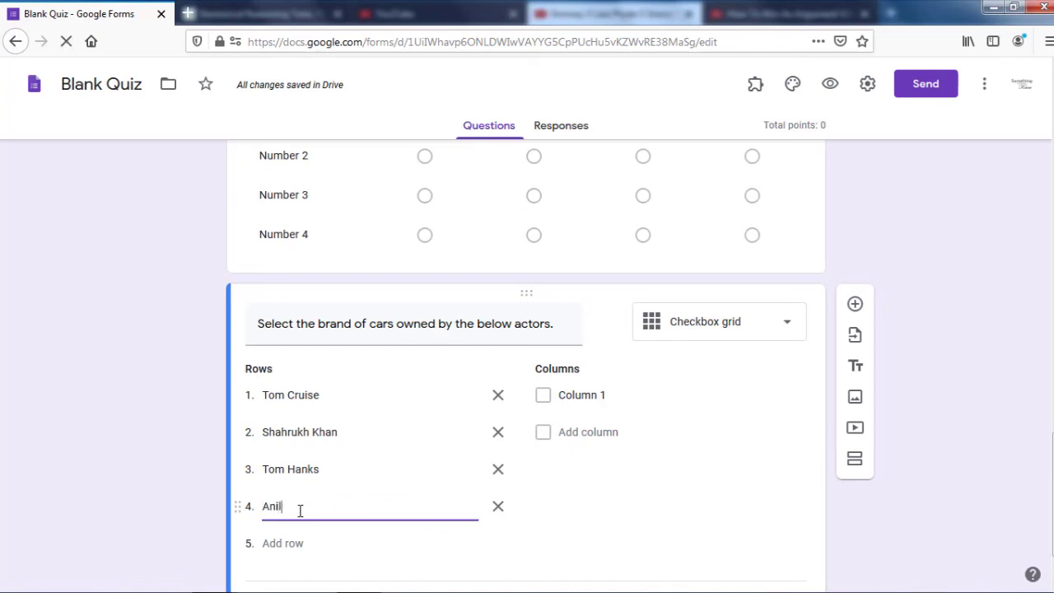
pyautogui.click(294, 507)
pyautogui.press('BackSpace')
pyautogui.write('K')
# Step: Name the checkbox grid's columns BMW, Audi, Bentley, Ferrari, Alpha Romeo and Rolls Royce
pyautogui.click(581, 394)
pyautogui.write('BMW')
pyautogui.press('Return')
pyautogui.write('Audi')
pyautogui.press('Return')
pyautogui.write('Bentley')
pyautogui.click(597, 506)
pyautogui.write('Ferrari')
pyautogui.press('Return')
pyautogui.write('Alpha Romeo')
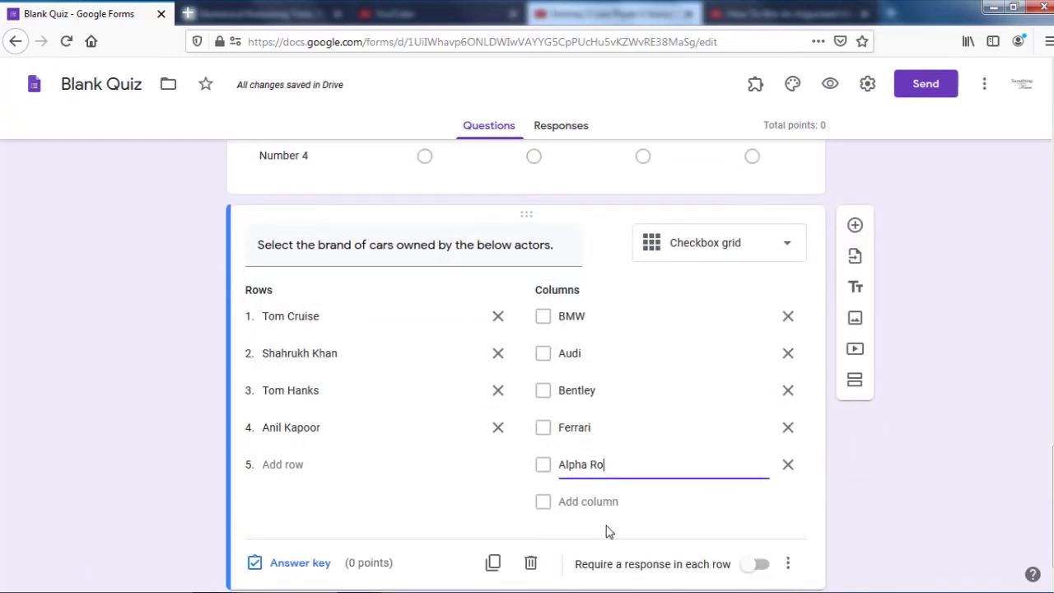
pyautogui.click(597, 500)
pyautogui.write('Rolls Royce')
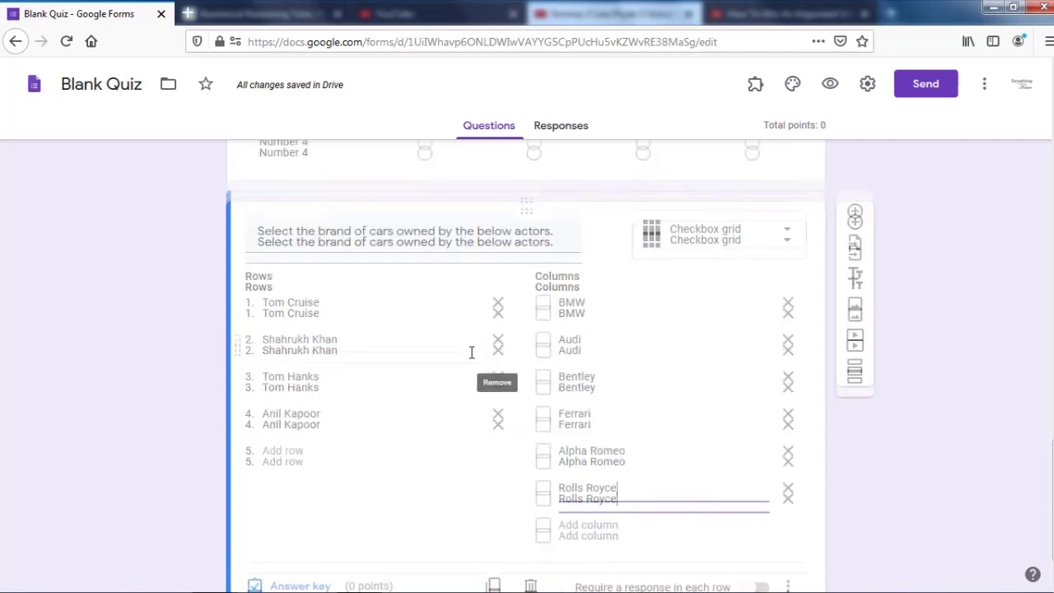
# Step: Add a new question of the Date type below the car brands grid
pyautogui.scroll(-2, 466, 356)
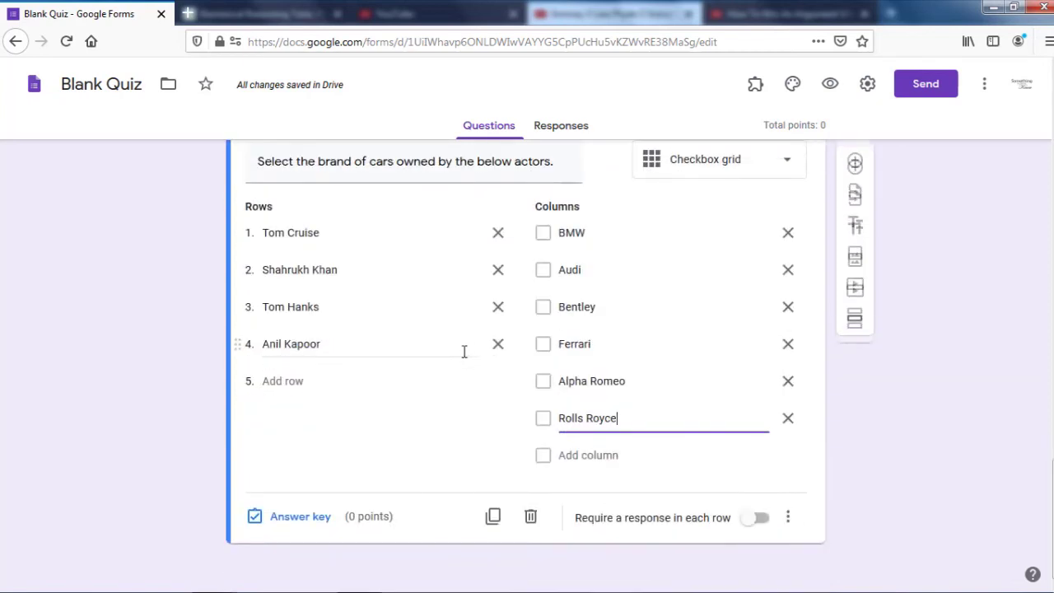
pyautogui.click(854, 169)
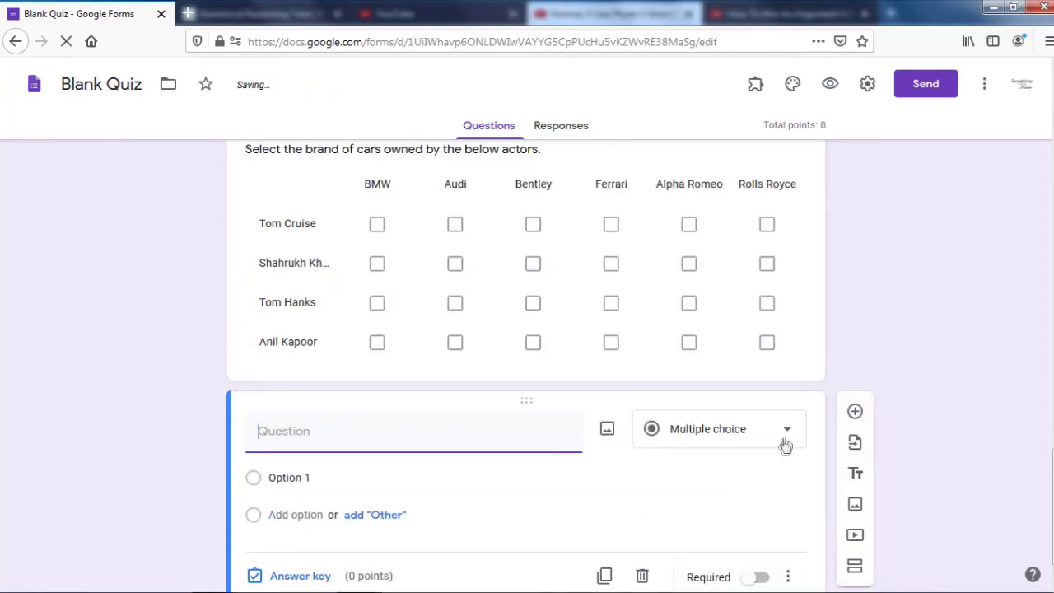
pyautogui.click(753, 438)
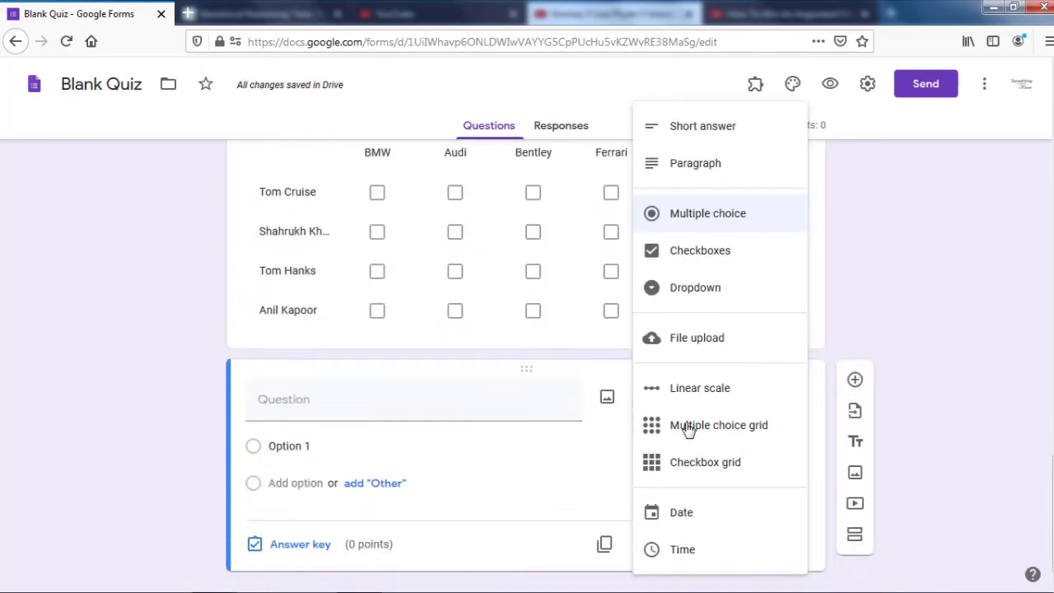
pyautogui.click(694, 517)
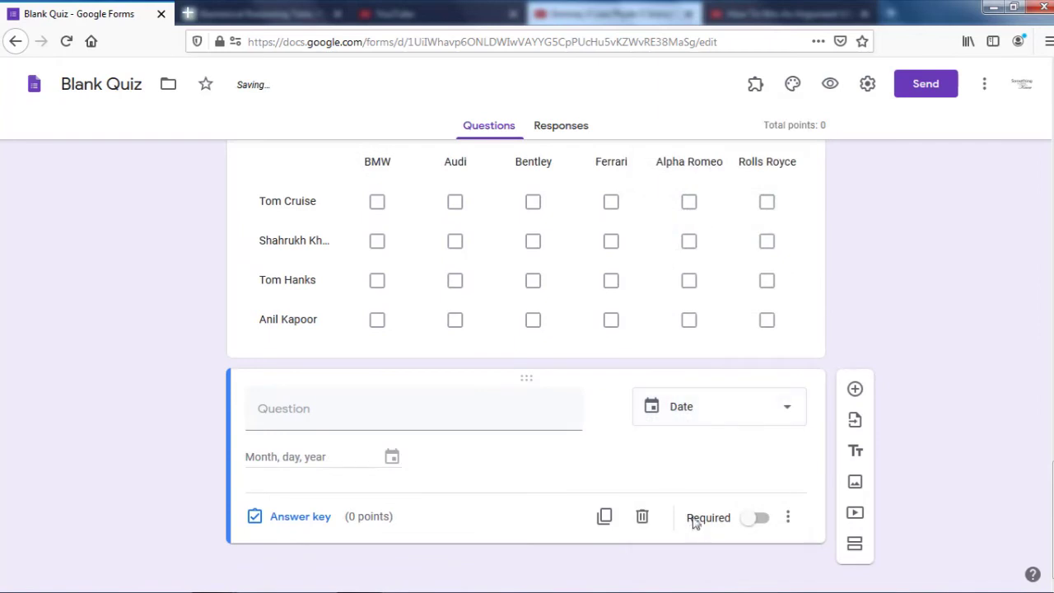
# Step: Title the new date question "Date"
pyautogui.click(383, 423)
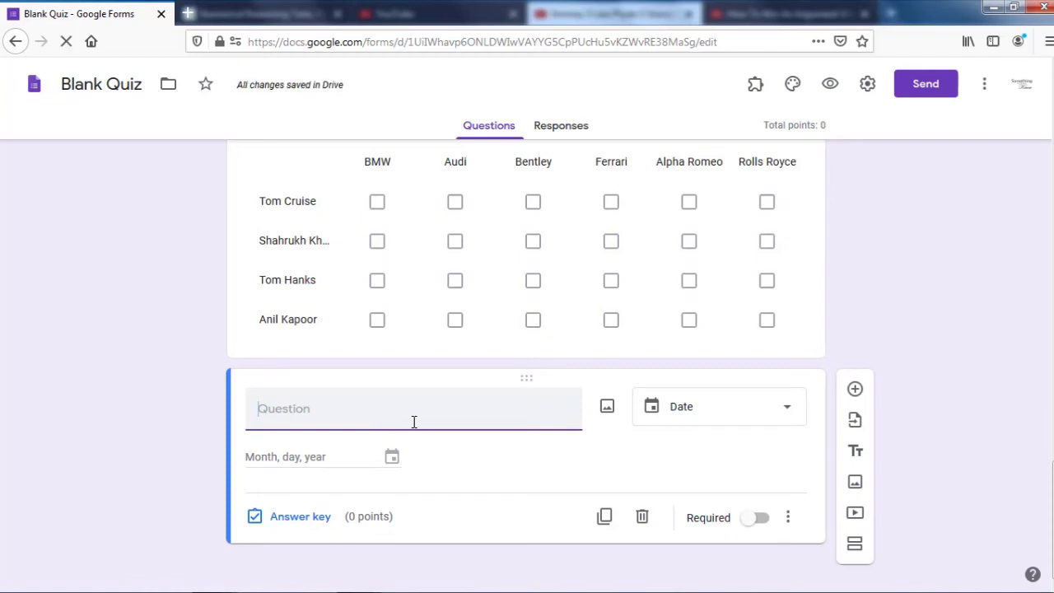
pyautogui.write('DAt')
pyautogui.press('BackSpace')
pyautogui.press('BackSpace')
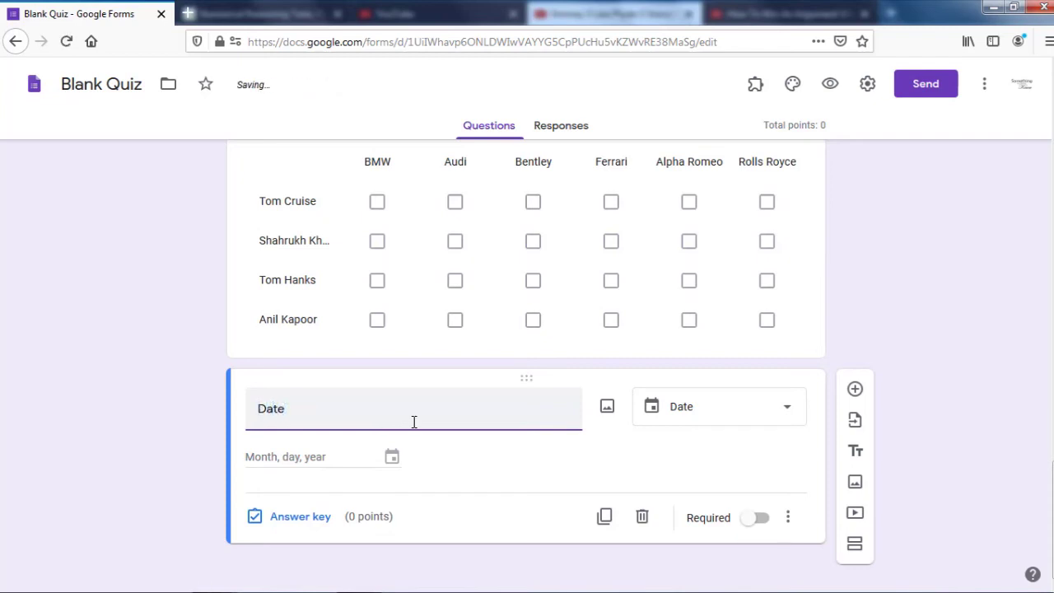
# Step: Add a question of the Time type below the date question and word it "Time when you started the quiz?"
pyautogui.click(856, 389)
pyautogui.click(722, 443)
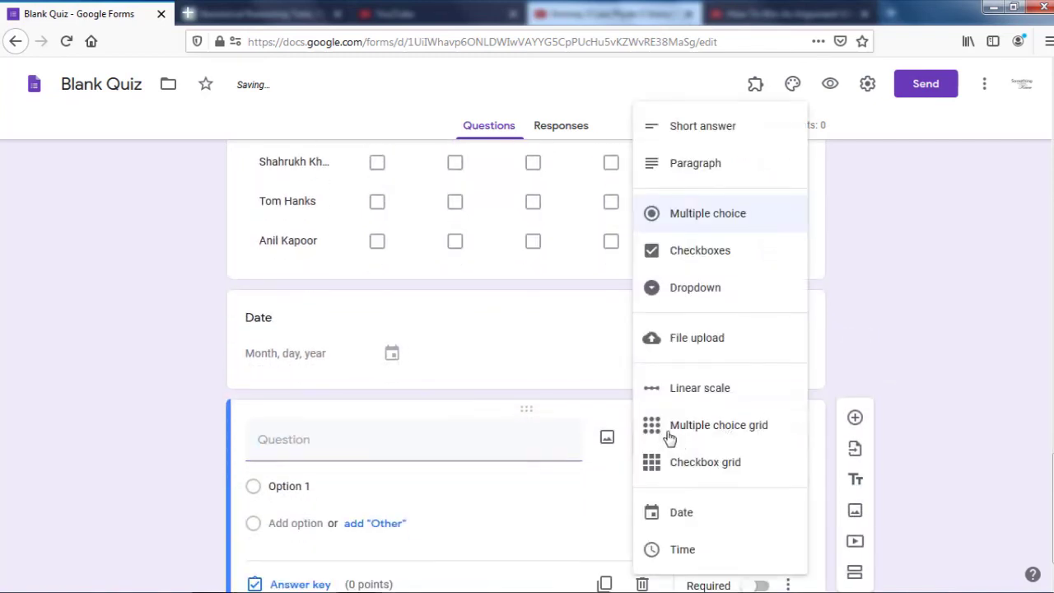
pyautogui.click(696, 550)
pyautogui.click(289, 410)
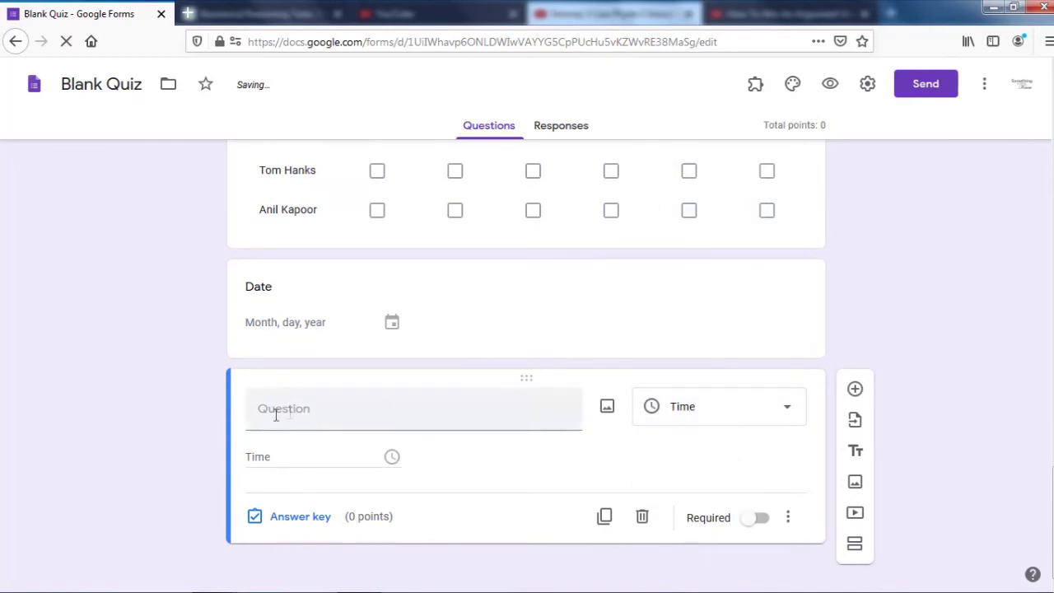
pyautogui.click(402, 419)
pyautogui.write('Time when you')
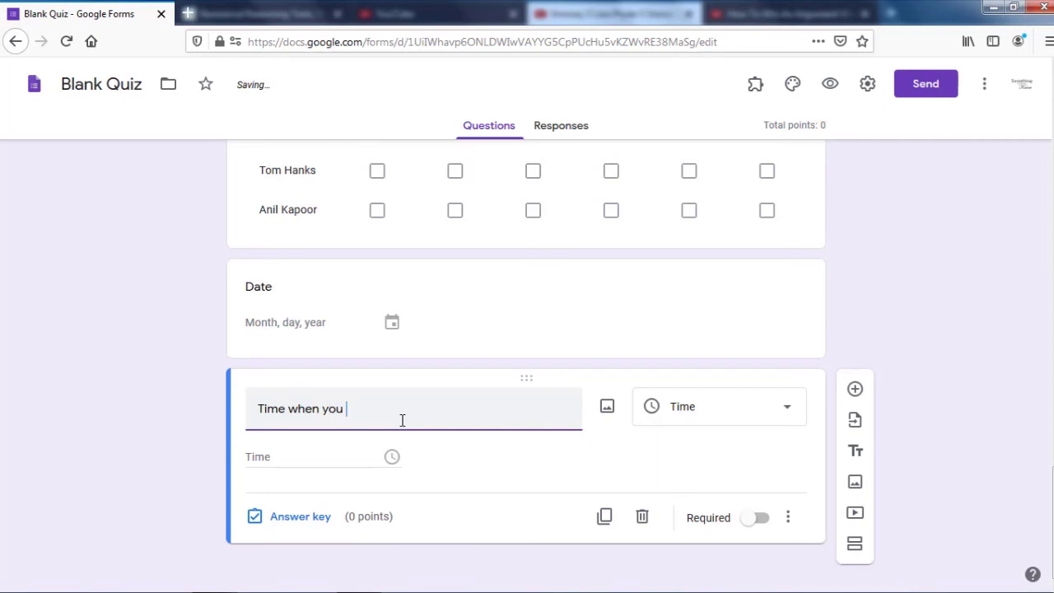
pyautogui.write('ted the quiz?')
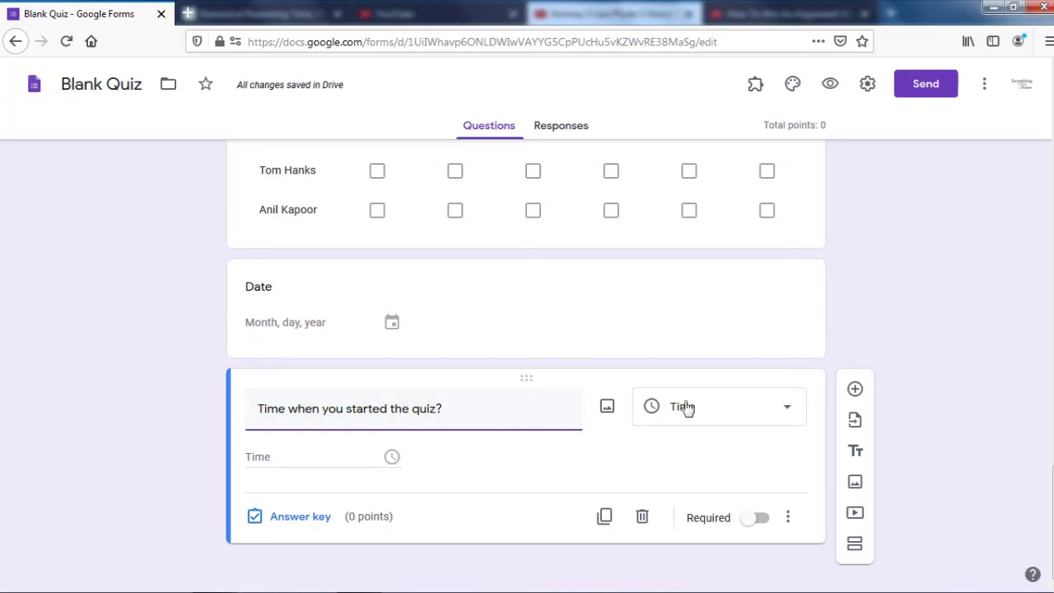
# Step: Review all the questions of the form, from Full Name to the time question, checking their types and order
pyautogui.scroll(20, 737, 424)
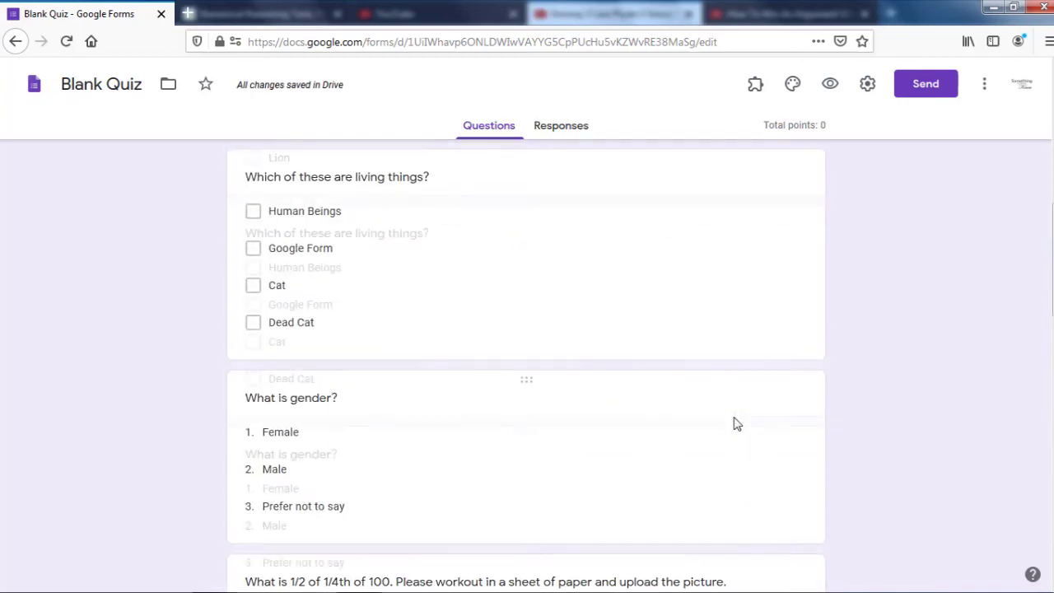
pyautogui.scroll(-3, 379, 297)
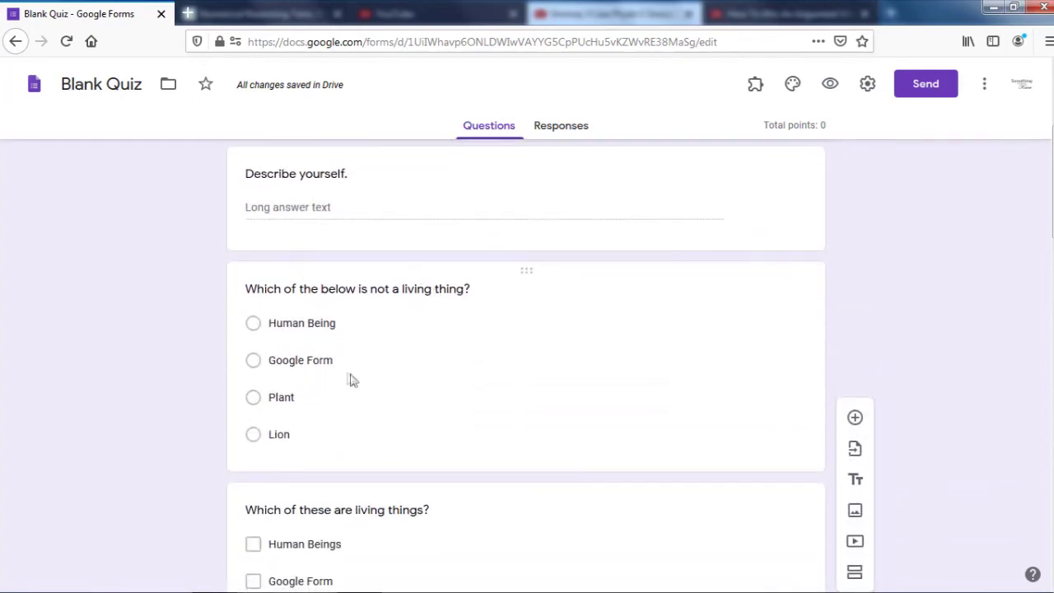
pyautogui.scroll(-4, 252, 355)
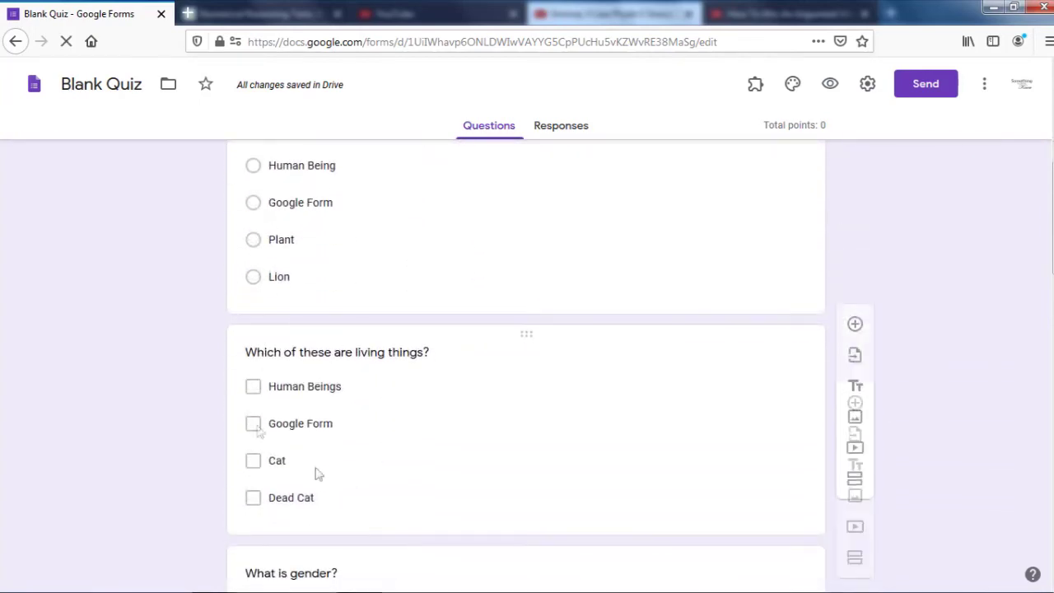
pyautogui.scroll(-2, 387, 379)
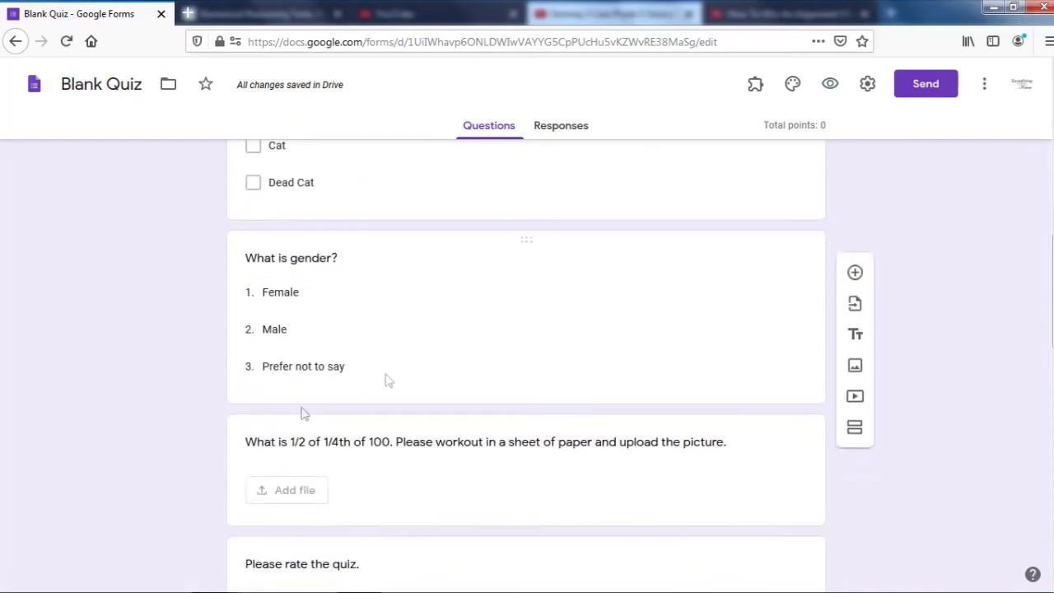
pyautogui.click(440, 327)
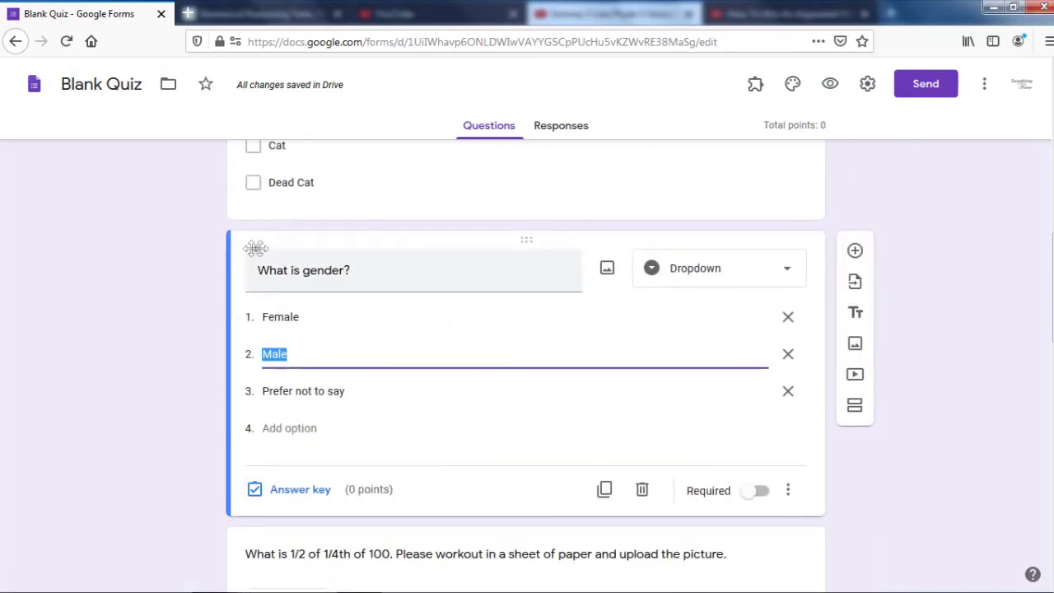
pyautogui.scroll(-2, 258, 447)
pyautogui.scroll(-1, 402, 420)
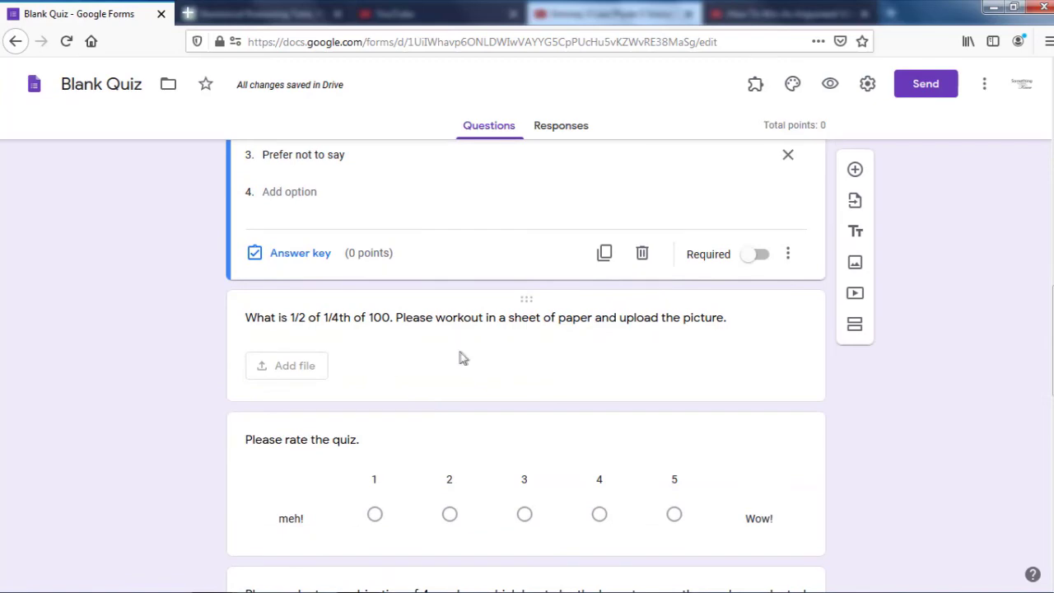
pyautogui.scroll(-2, 461, 358)
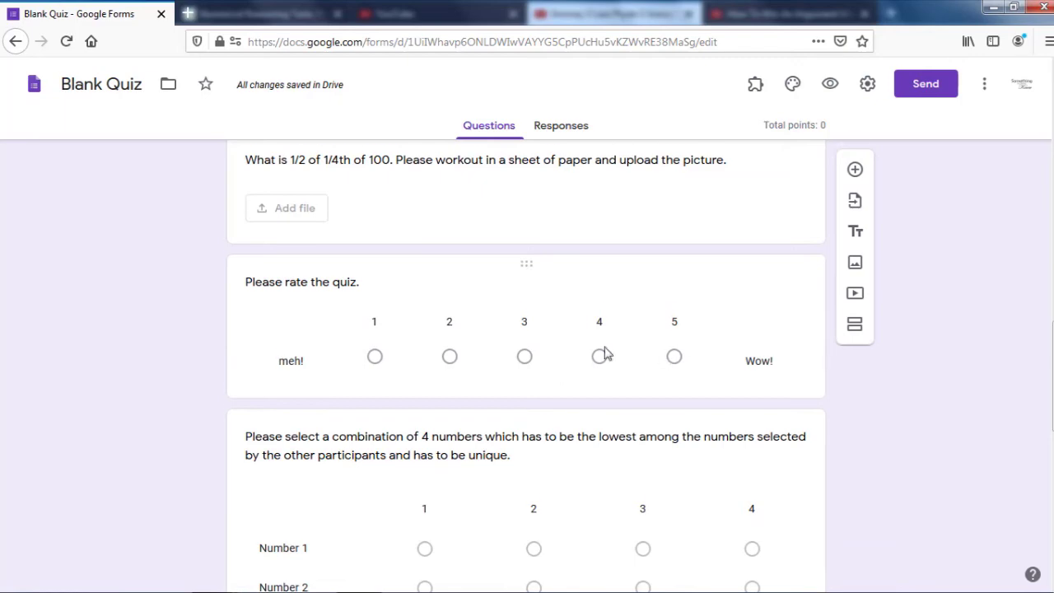
pyautogui.scroll(-3, 384, 360)
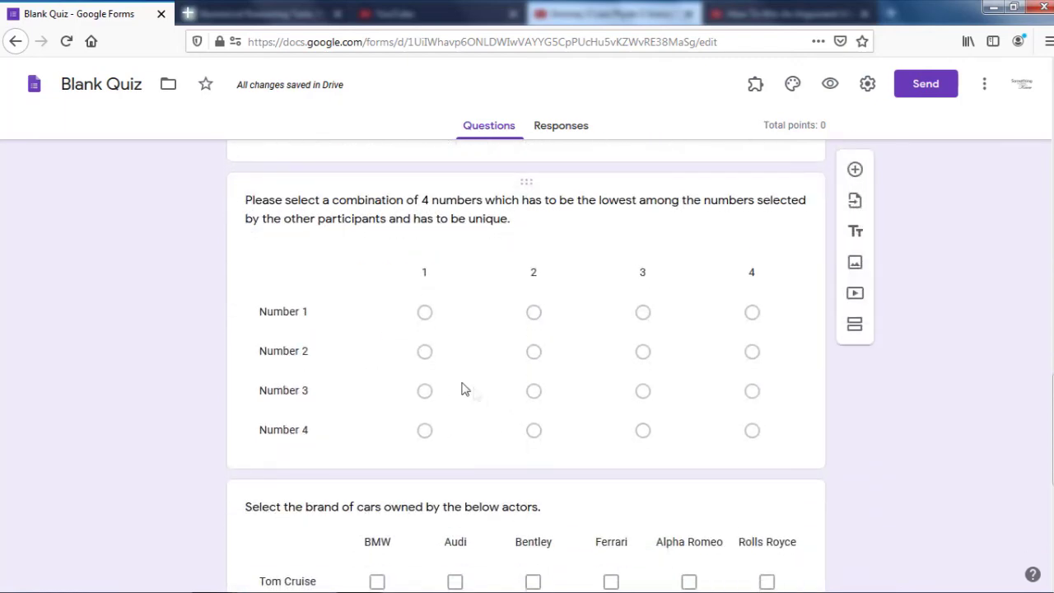
pyautogui.scroll(-3, 449, 387)
pyautogui.scroll(-2, 393, 378)
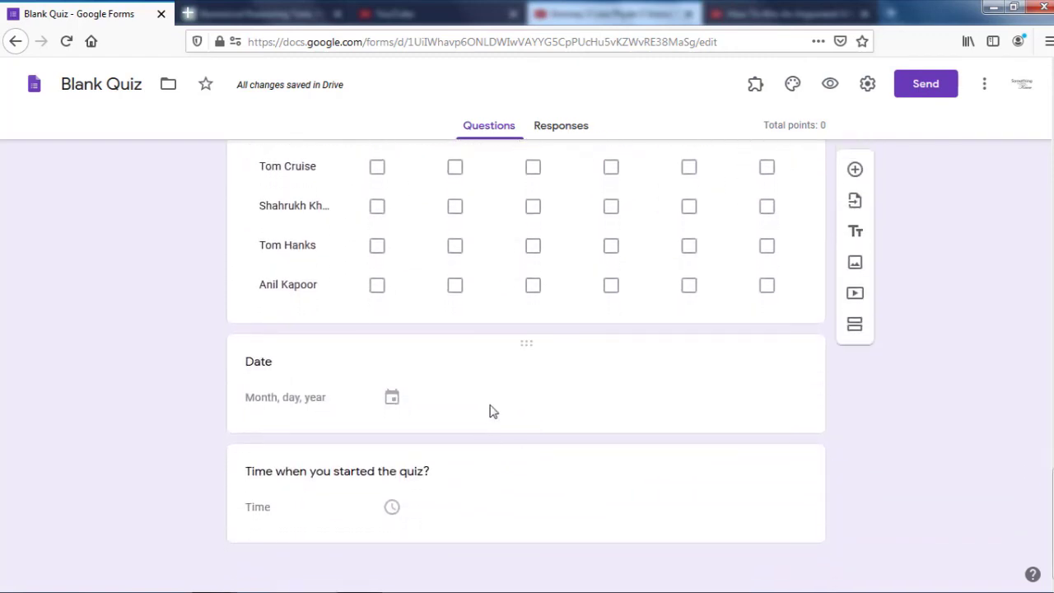
pyautogui.scroll(10, 491, 403)
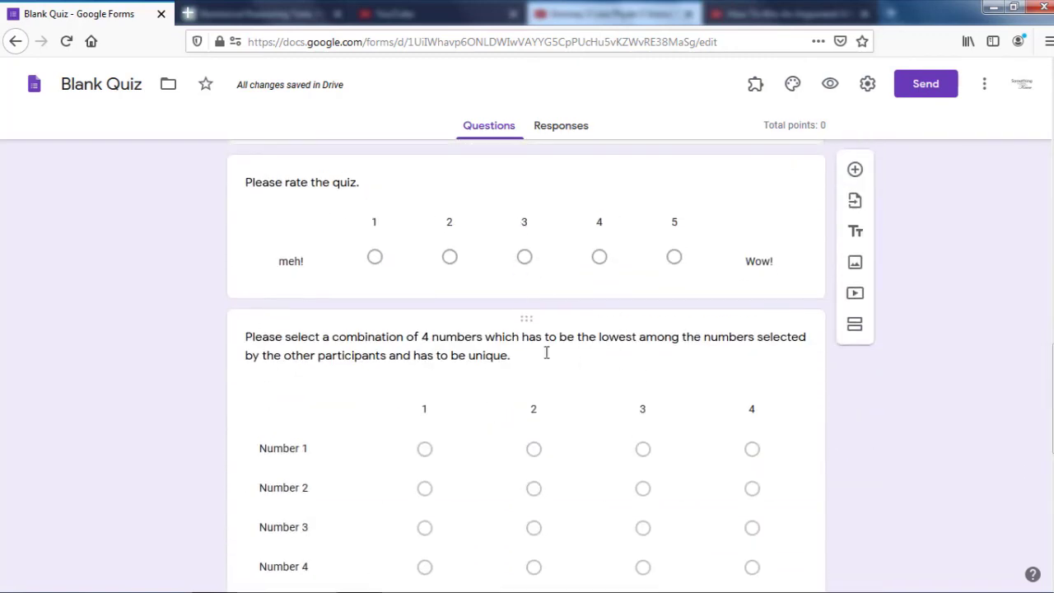
pyautogui.scroll(15, 634, 361)
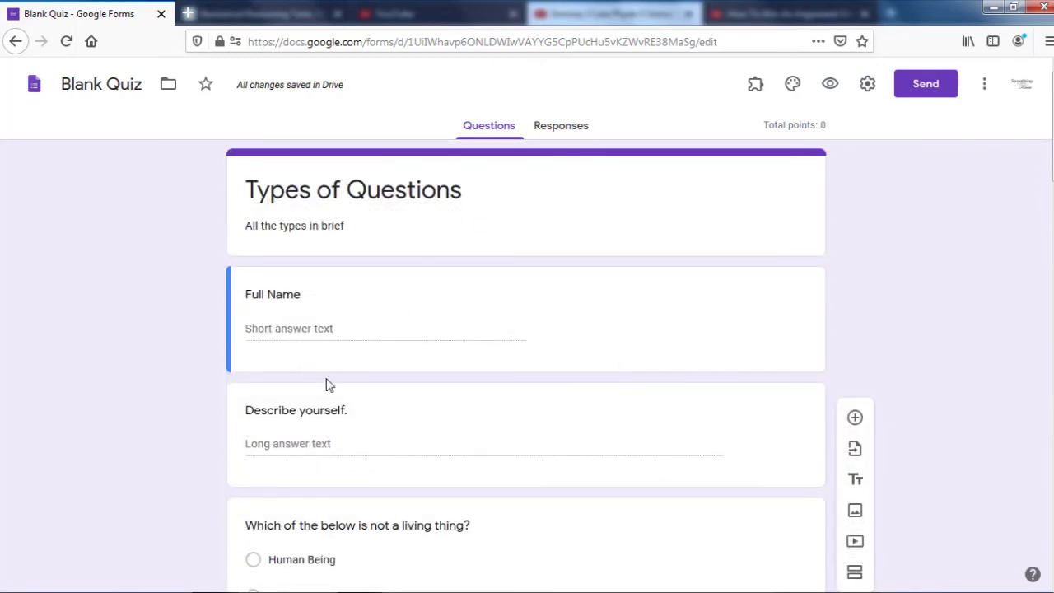
pyautogui.scroll(-3, 346, 379)
pyautogui.scroll(2, 305, 313)
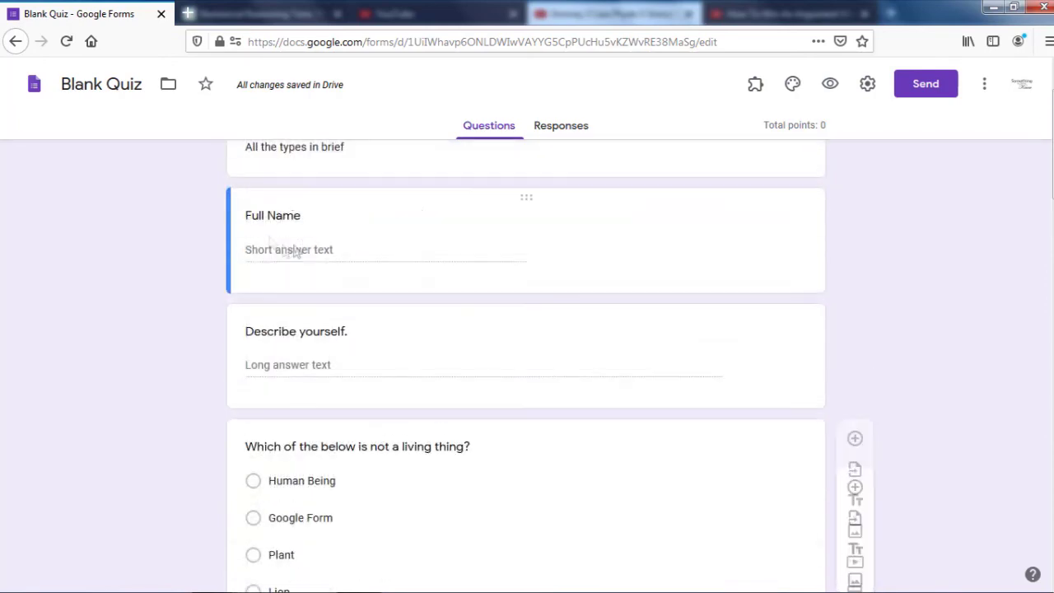
# Step: Move the gender question directly below Full Name and reword it as "What is your gender?"
pyautogui.scroll(-8, 313, 330)
pyautogui.click(342, 347)
pyautogui.moveTo(526, 240); pyautogui.dragTo(516, 92)
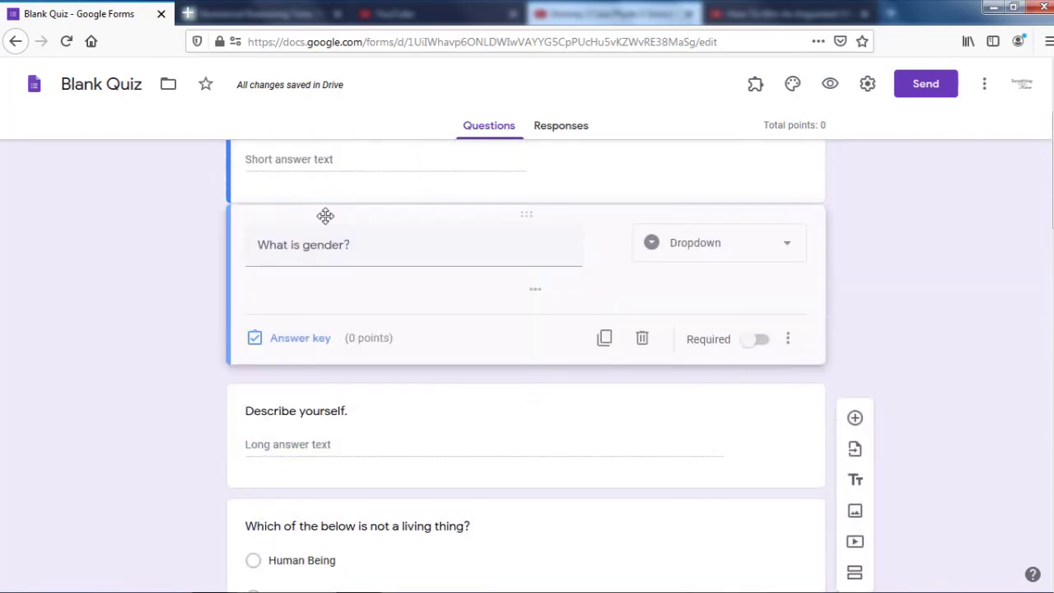
pyautogui.scroll(2, 412, 330)
pyautogui.click(305, 410)
pyautogui.write('your')
# Step: Move the quiz rating question to the end of the form and the date and time questions above Full Name
pyautogui.scroll(-13, 294, 412)
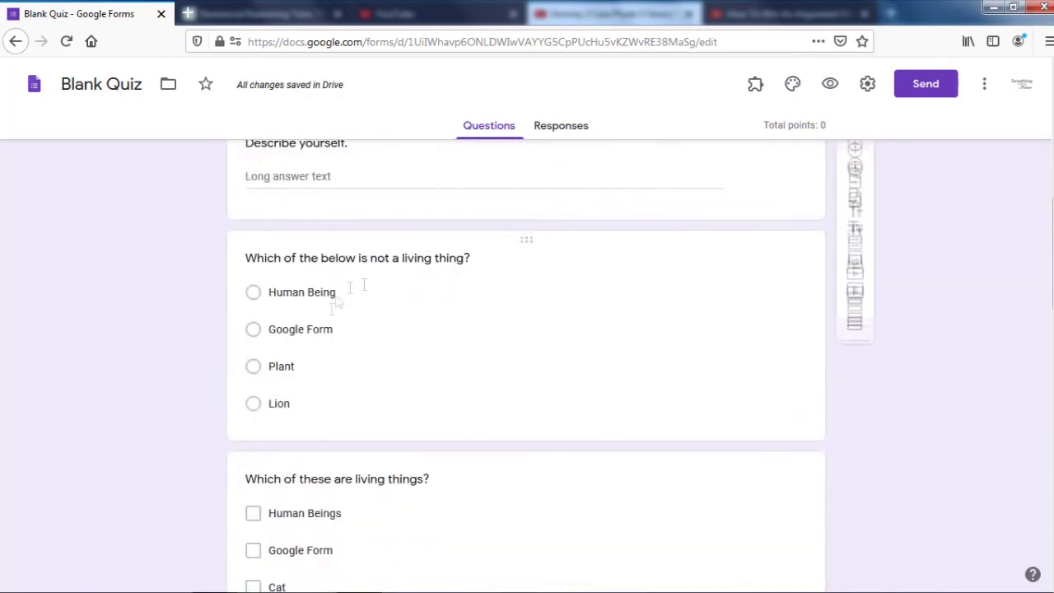
pyautogui.moveTo(526, 252); pyautogui.dragTo(694, 336)
pyautogui.click(413, 455)
pyautogui.click(529, 318)
pyautogui.scroll(2, 530, 360)
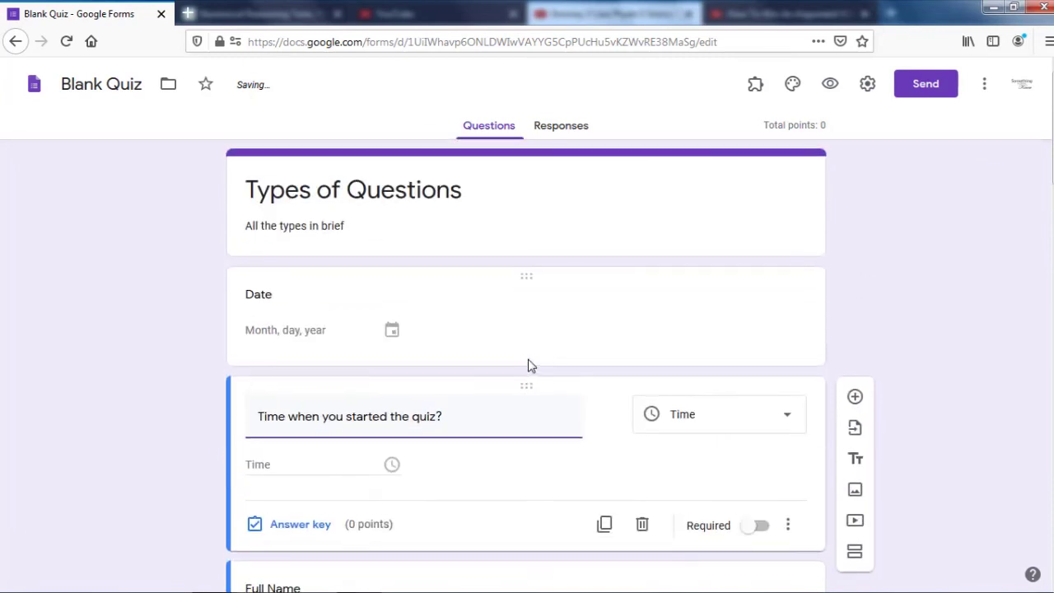
# Step: Check the new question order and open the preview of the quiz
pyautogui.scroll(-1, 363, 281)
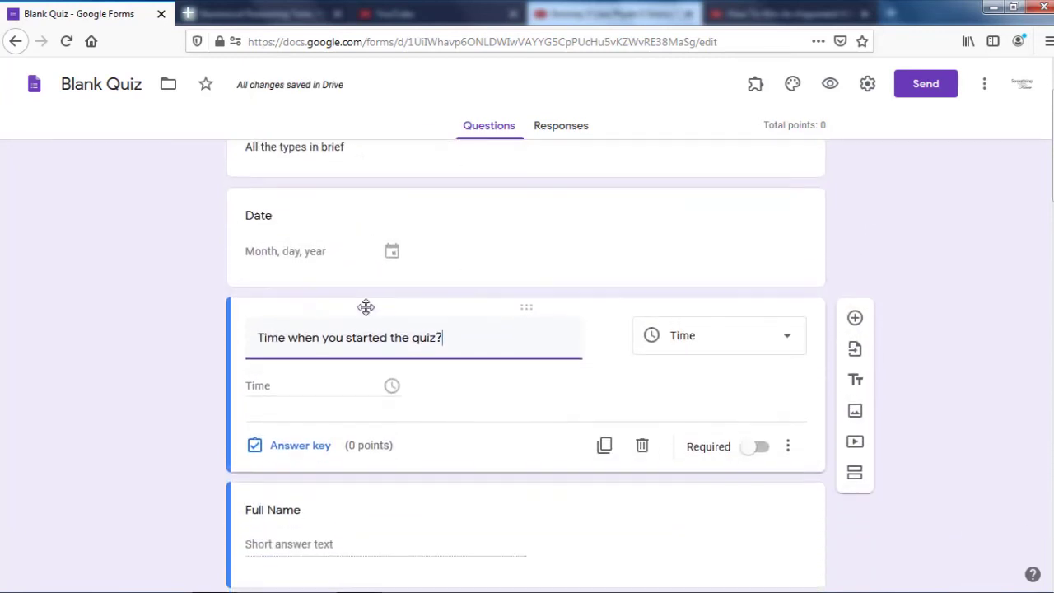
pyautogui.scroll(-2, 419, 343)
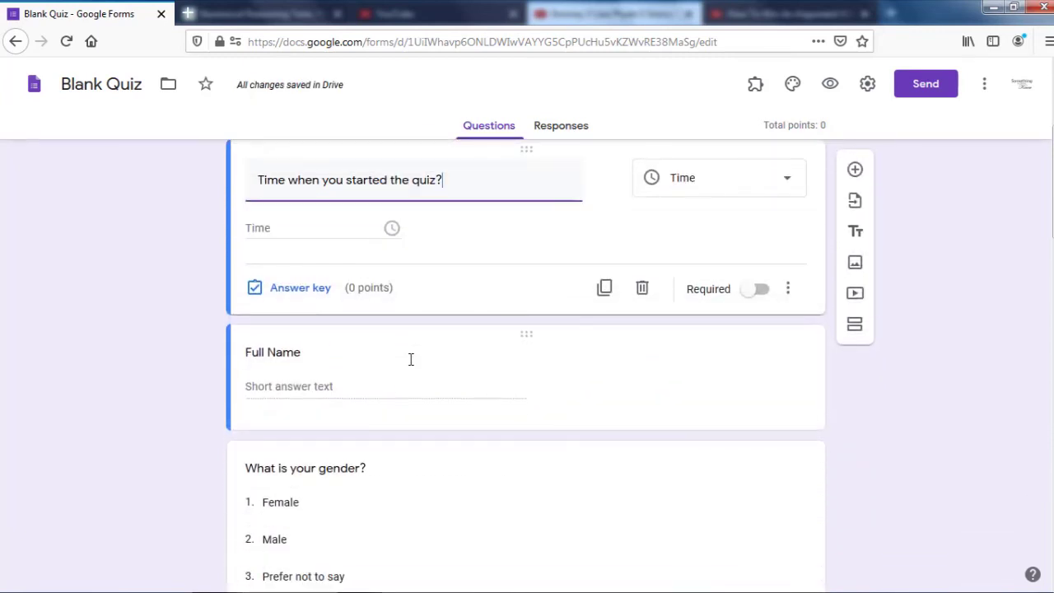
pyautogui.scroll(-3, 378, 350)
pyautogui.scroll(-15, 371, 340)
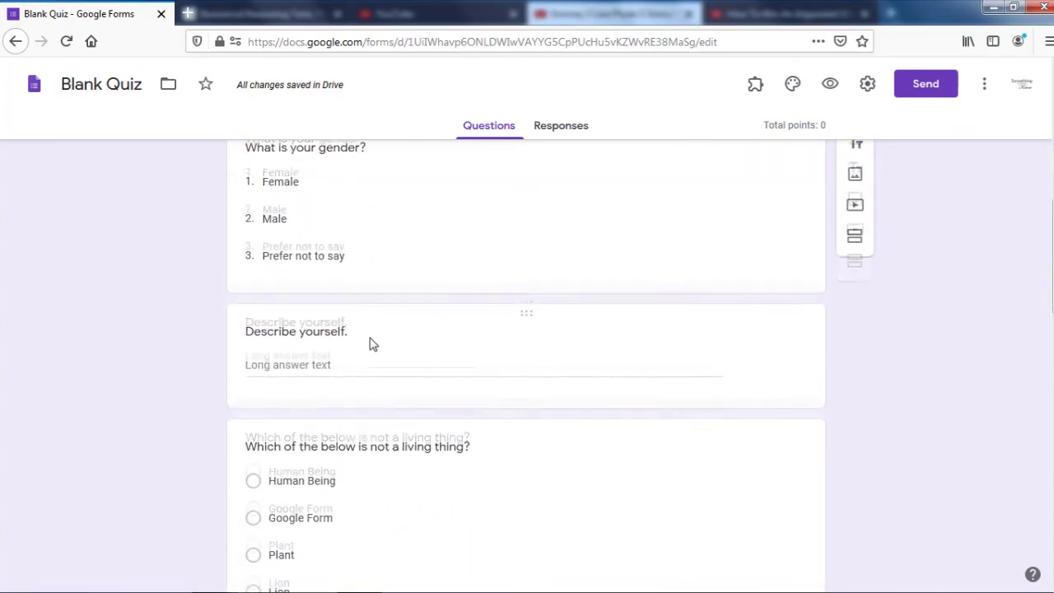
pyautogui.scroll(-6, 370, 339)
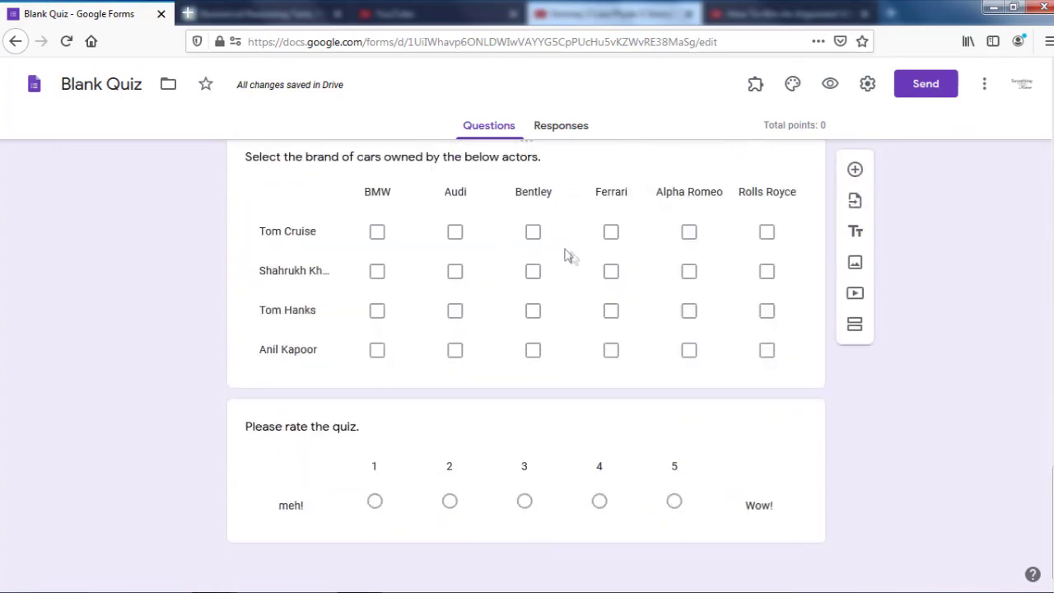
pyautogui.click(830, 84)
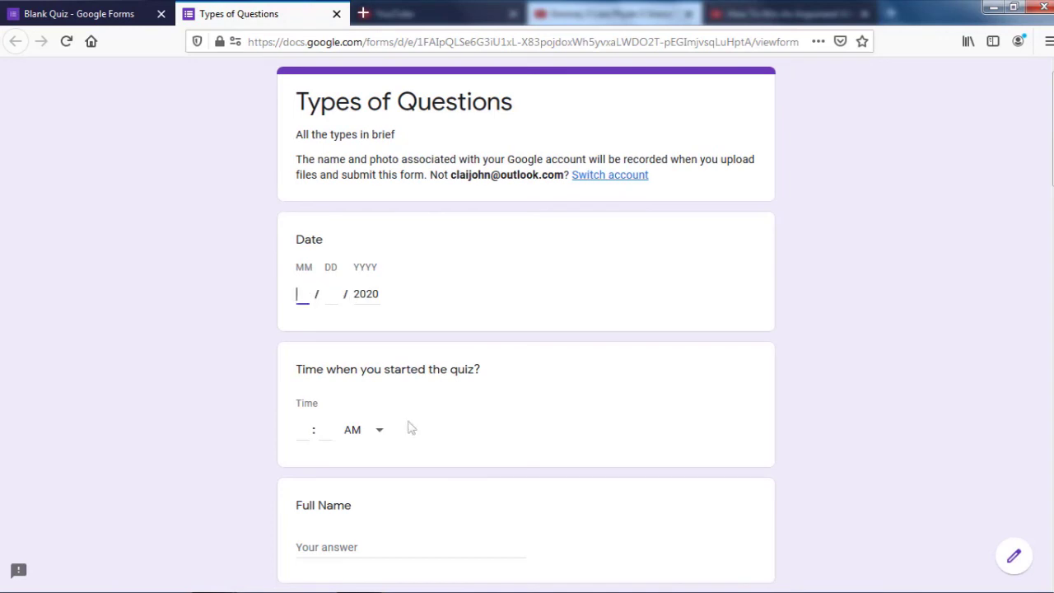
# Step: Answer the Date question in the preview with month 5 and day 22
pyautogui.write('22')
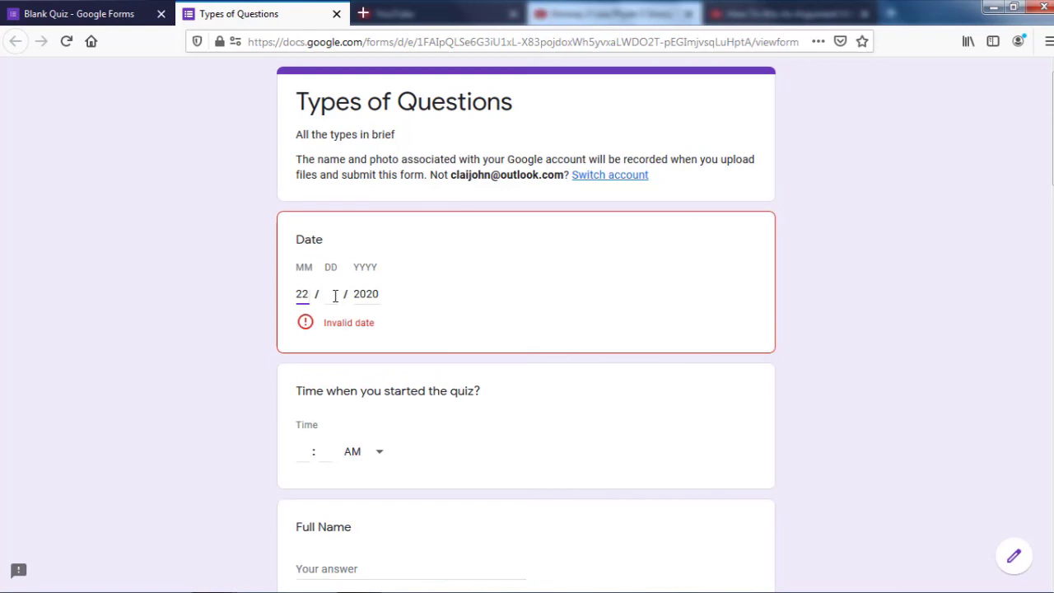
pyautogui.press('BackSpace')
pyautogui.press('BackSpace')
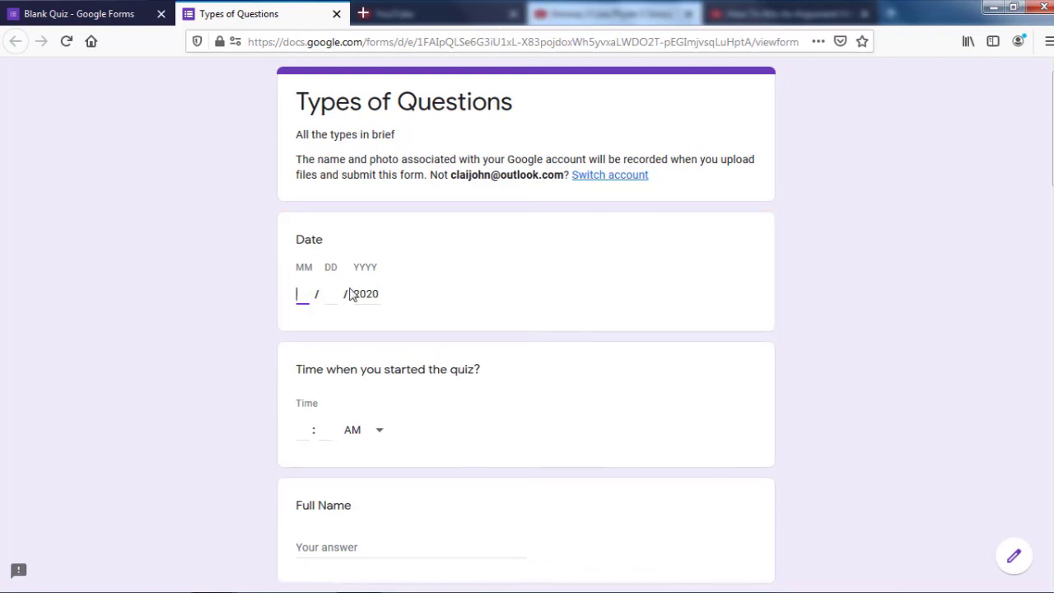
pyautogui.write('05')
pyautogui.press('BackSpace')
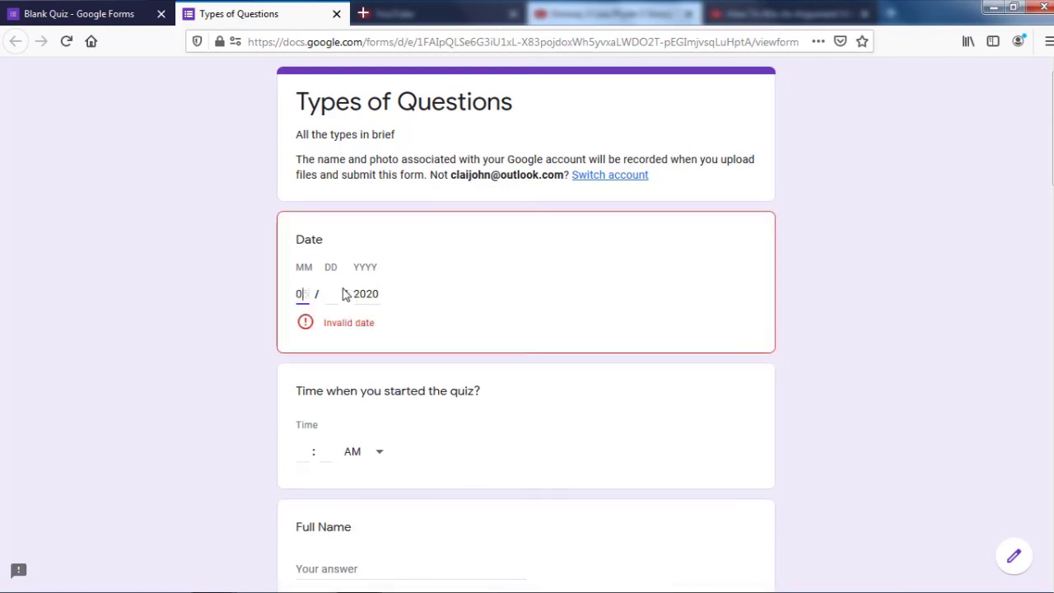
pyautogui.write('22')
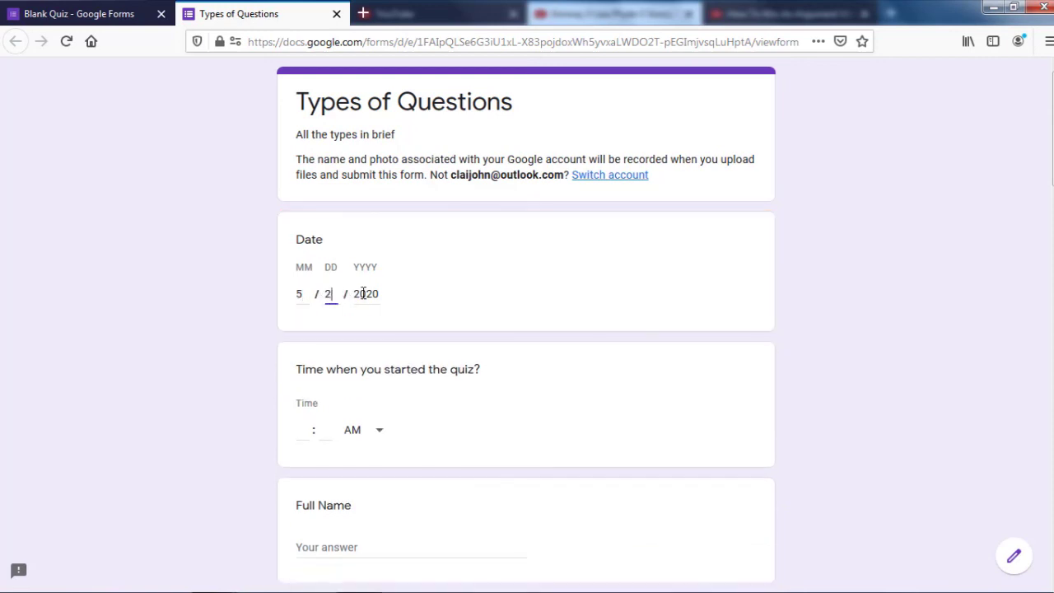
# Step: Answer the quiz start time question with 12:00 PM
pyautogui.click(305, 433)
pyautogui.write('12')
pyautogui.click(326, 431)
pyautogui.write('00')
pyautogui.click(377, 435)
pyautogui.click(368, 471)
# Step: Enter the respondent's name in the Full Name question
pyautogui.scroll(-2, 231, 427)
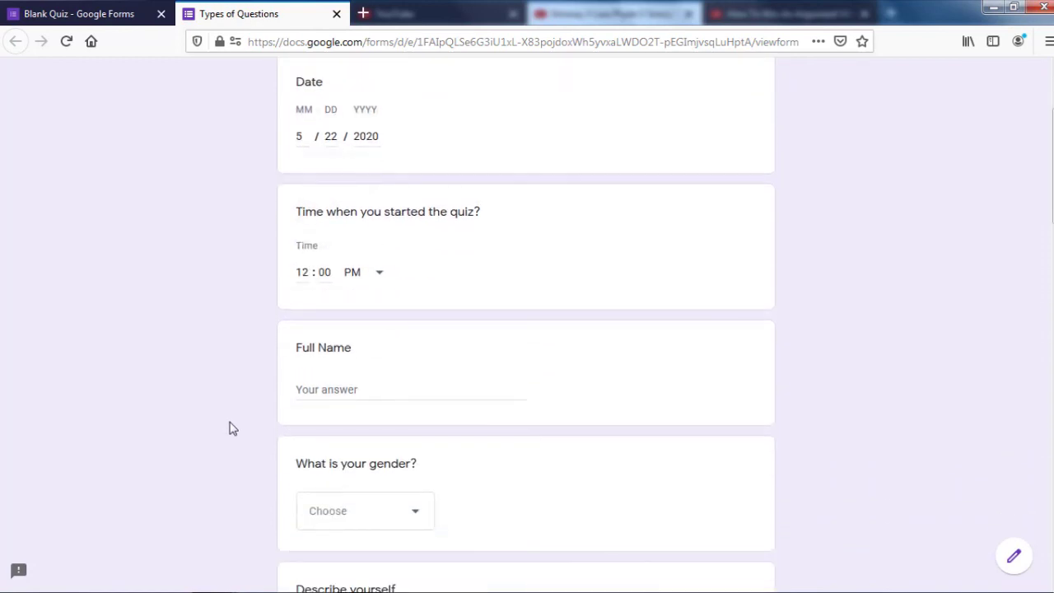
pyautogui.scroll(-1, 323, 372)
pyautogui.click(336, 310)
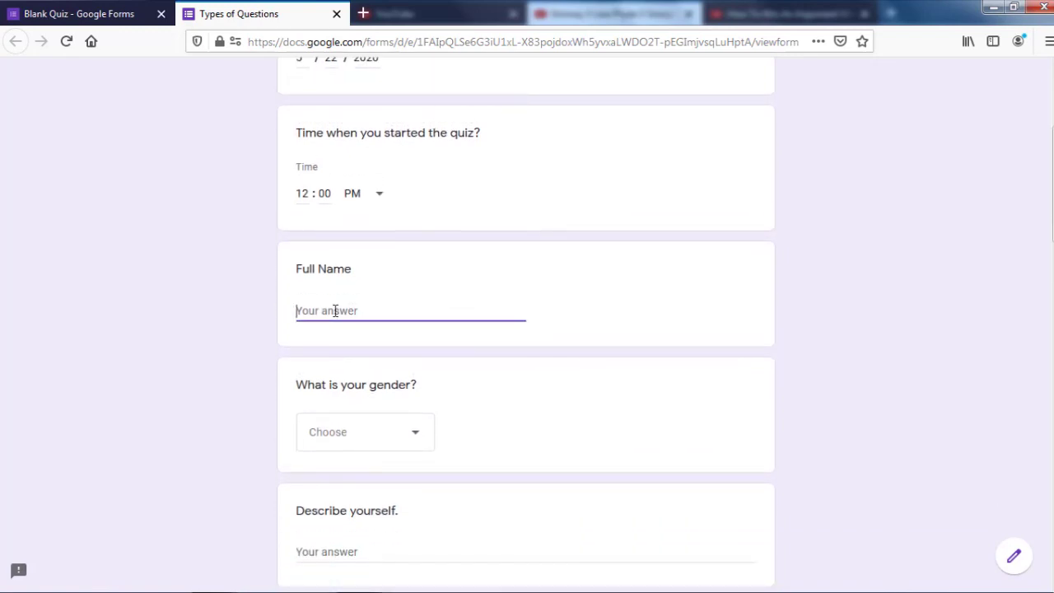
pyautogui.write('Claijohn')
# Step: Answer the gender question with Male and review its other answer choices without changing the selection
pyautogui.scroll(-1, 393, 346)
pyautogui.click(390, 359)
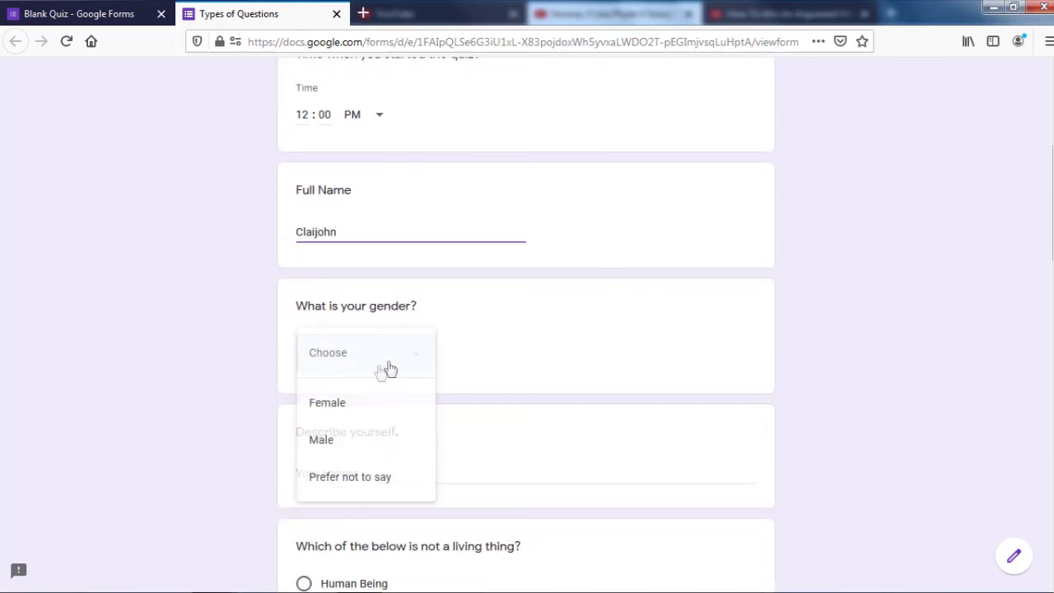
pyautogui.click(417, 443)
pyautogui.scroll(-2, 338, 387)
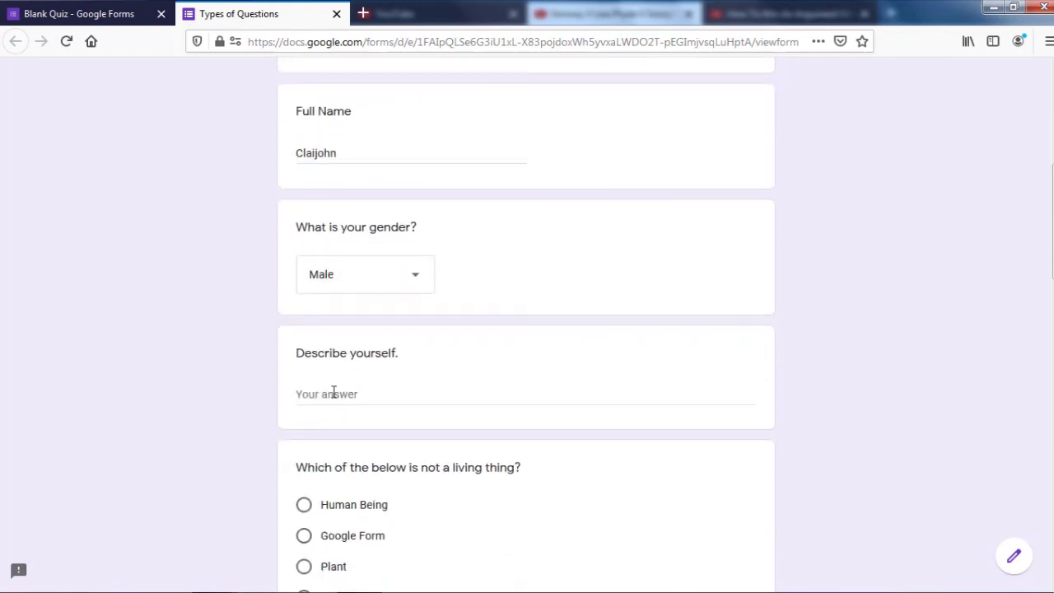
pyautogui.click(414, 200)
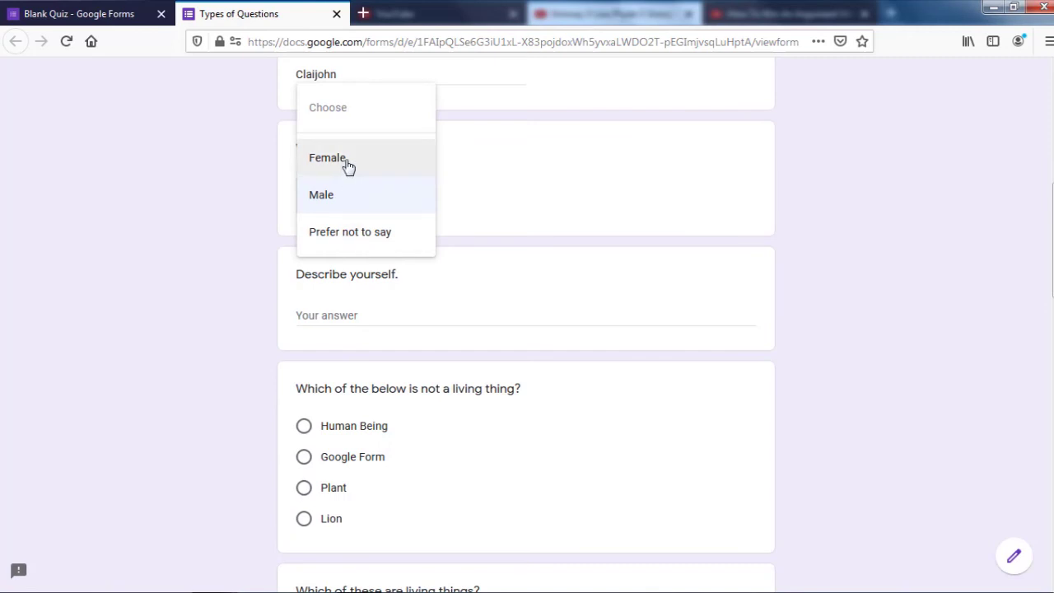
pyautogui.click(247, 278)
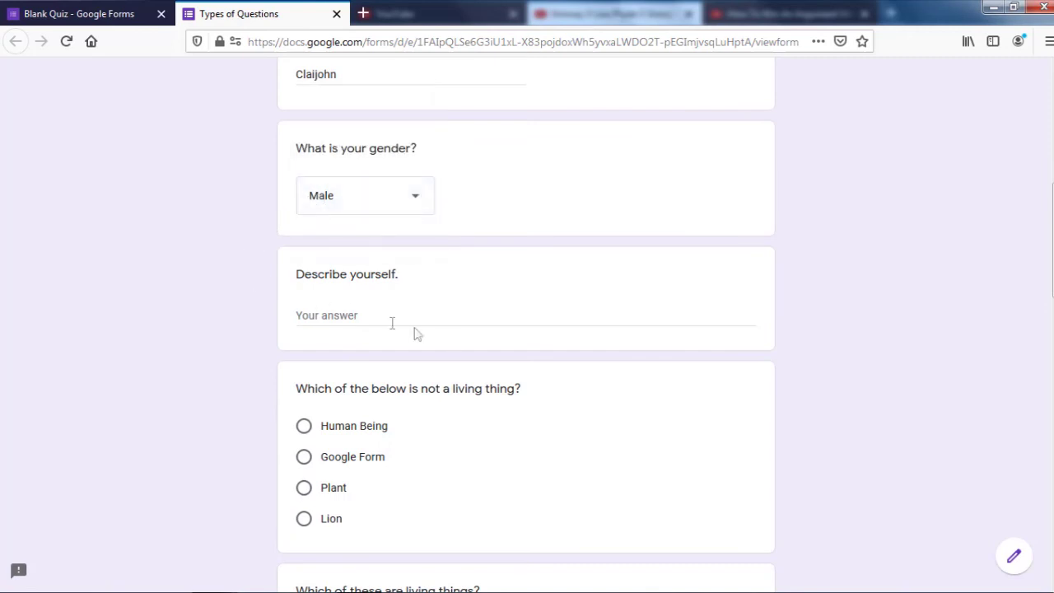
# Step: Answer "Describe yourself." with "blah blah blah...." and choose Google Form as the one that is not a living thing
pyautogui.click(405, 314)
pyautogui.write('blah blah blah....')
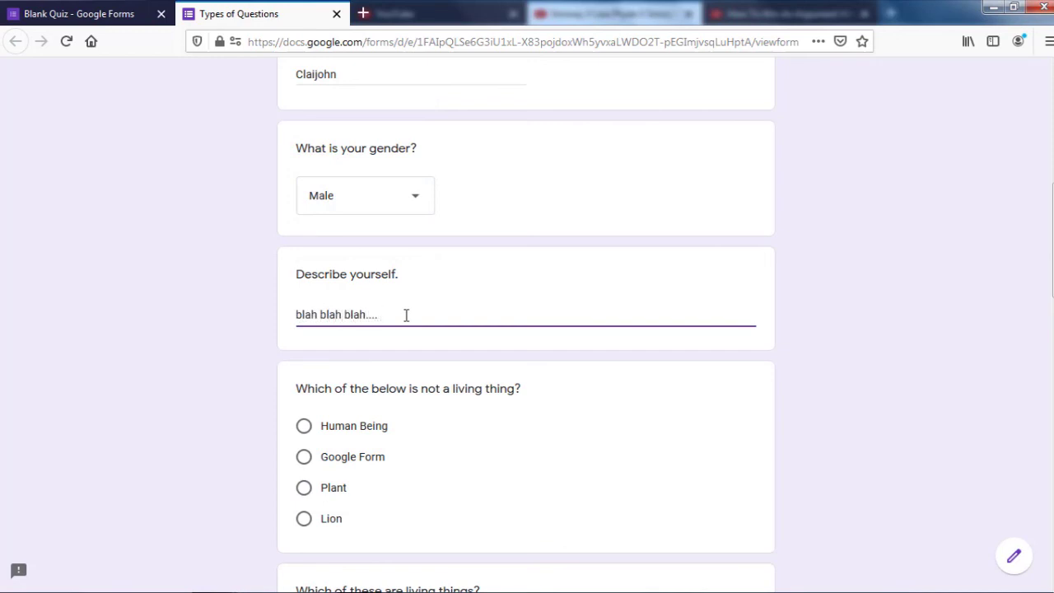
pyautogui.scroll(-5, 411, 317)
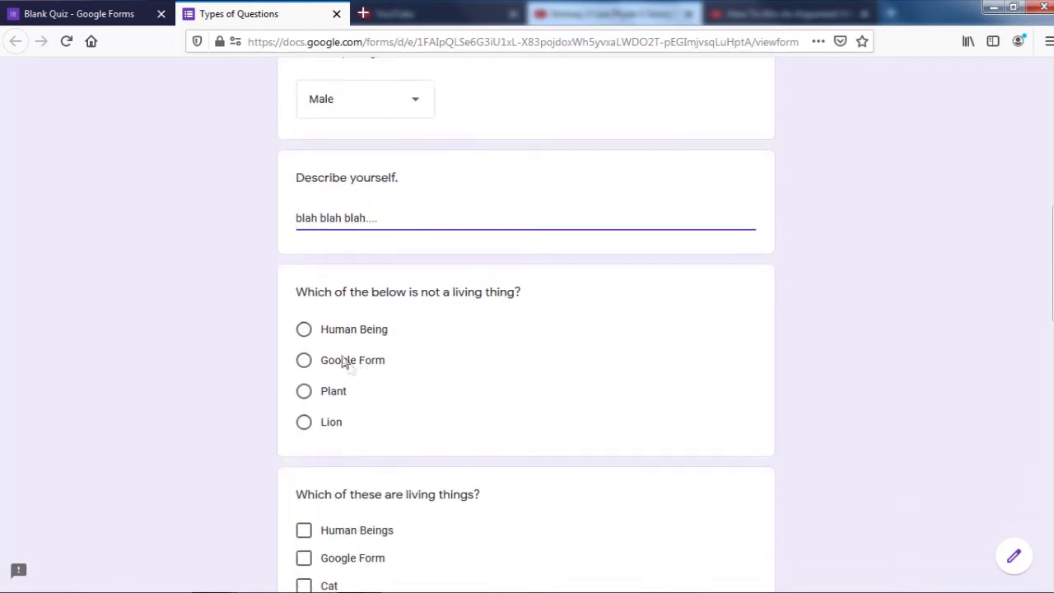
pyautogui.click(304, 223)
# Step: Select Human Beings and Google Form as answers to the question about which of these are living things
pyautogui.scroll(-2, 325, 371)
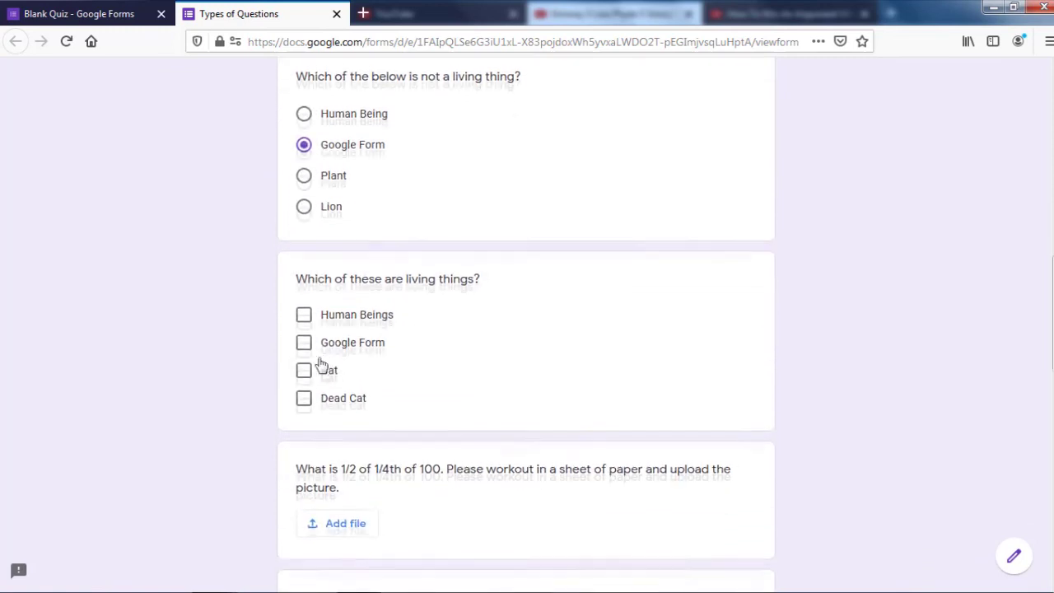
pyautogui.click(304, 313)
pyautogui.click(304, 340)
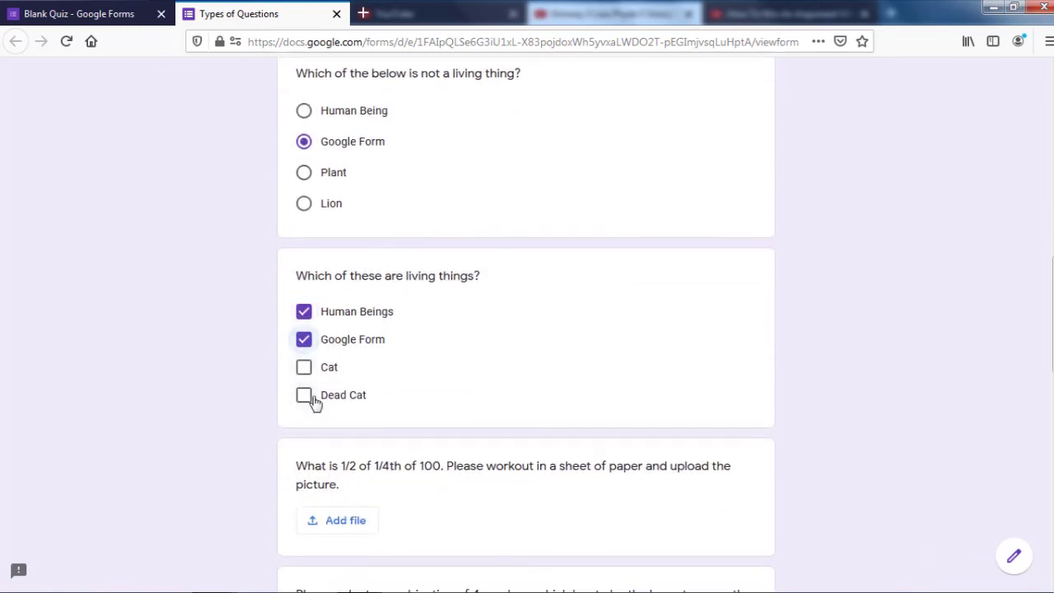
# Step: View the file upload dialog of the "1/2 of 1/4th of 100" question and close it without adding a file
pyautogui.scroll(-1, 312, 412)
pyautogui.scroll(-4, 336, 407)
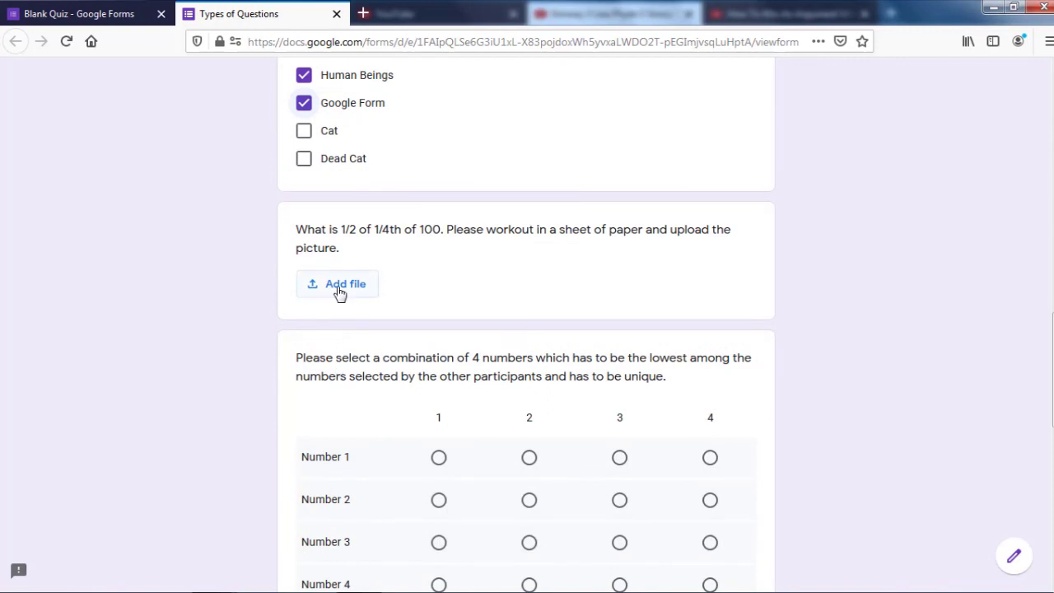
pyautogui.click(341, 293)
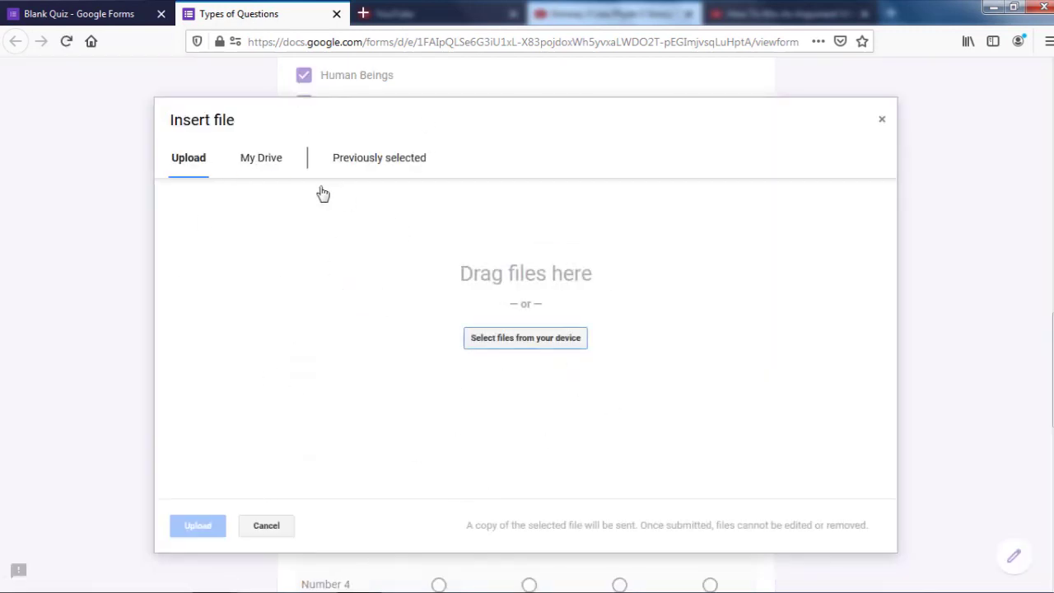
pyautogui.click(882, 120)
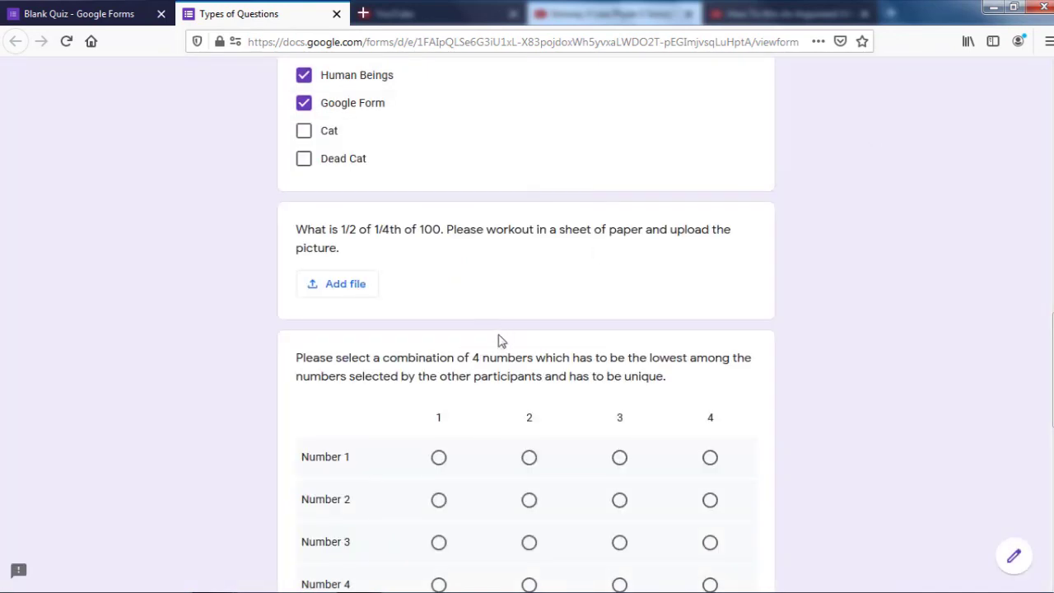
# Step: Fill in the four-number combination grid with 1 for Number 1, 2 for Number 2, and 1 for Numbers 3 and 4
pyautogui.scroll(-2, 499, 334)
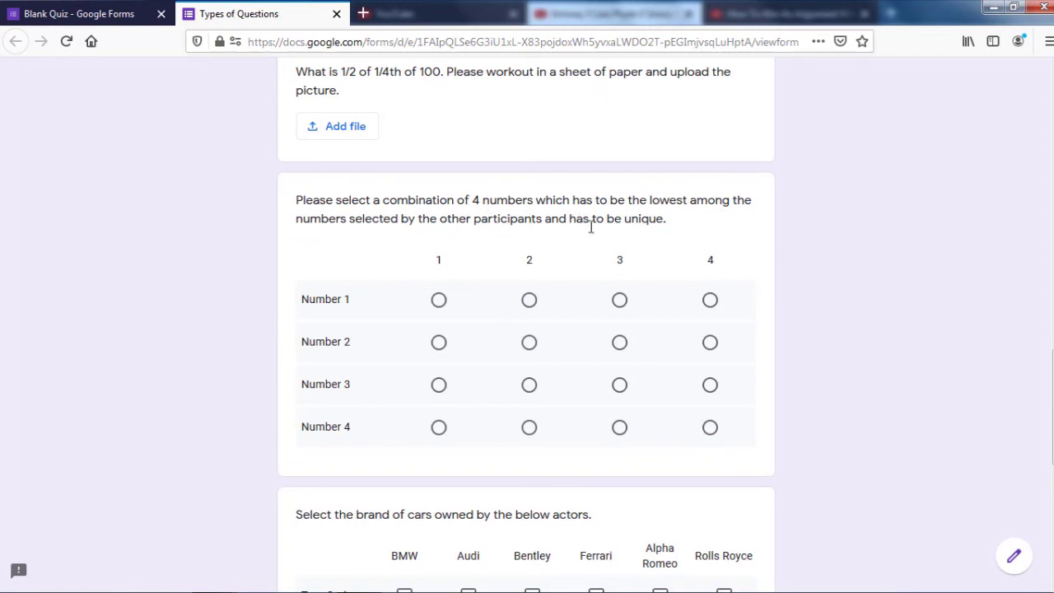
pyautogui.click(439, 301)
pyautogui.click(528, 343)
pyautogui.click(441, 391)
pyautogui.click(440, 426)
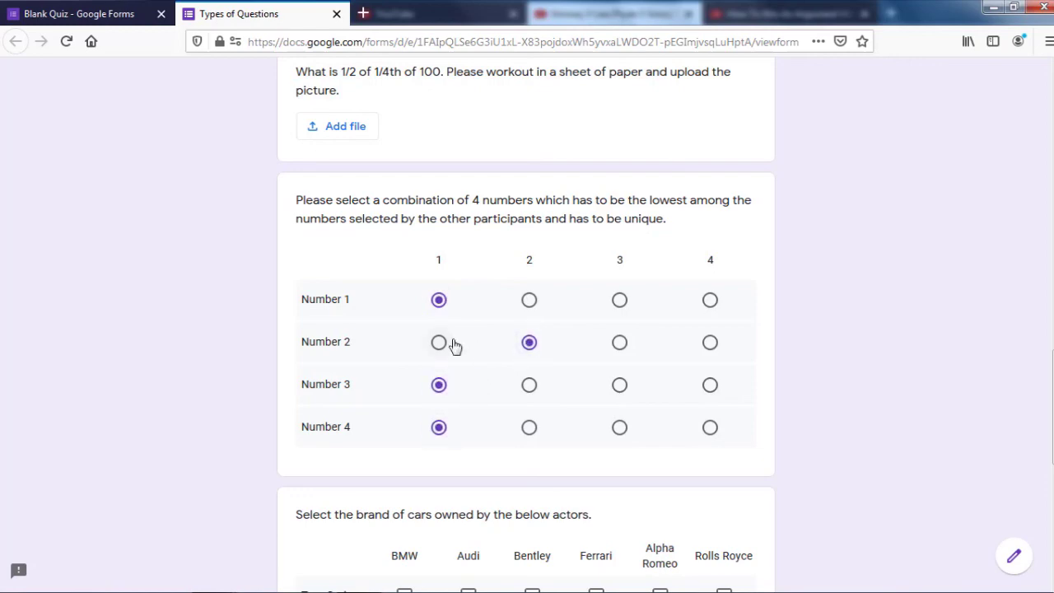
# Step: In the car brands grid, select Bentley and Rolls Royce for Tom Cruise, and BMW and Rolls Royce for Shahrukh Khan
pyautogui.scroll(-3, 454, 344)
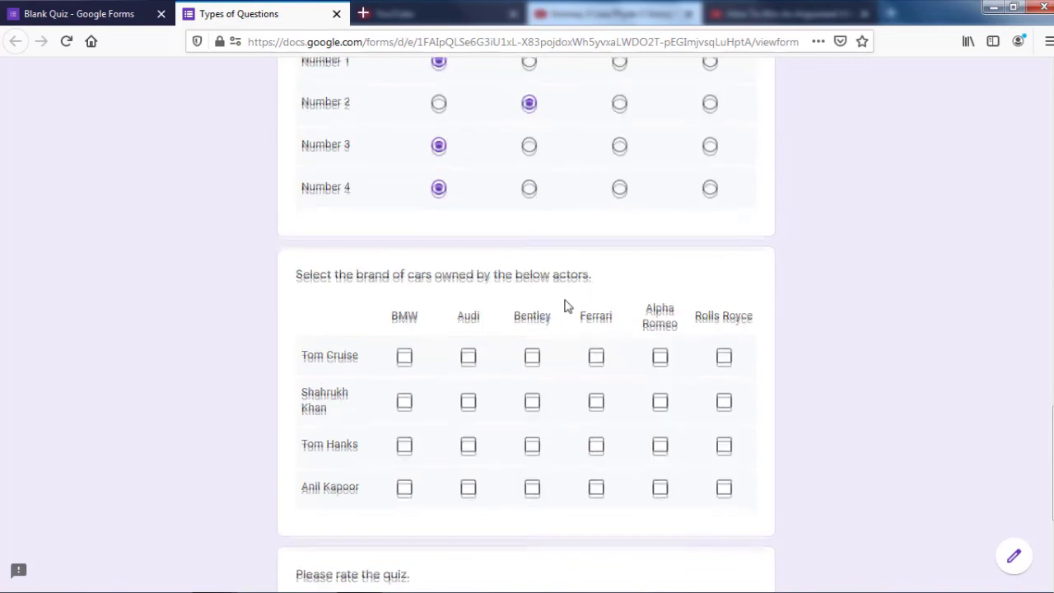
pyautogui.scroll(-1, 565, 306)
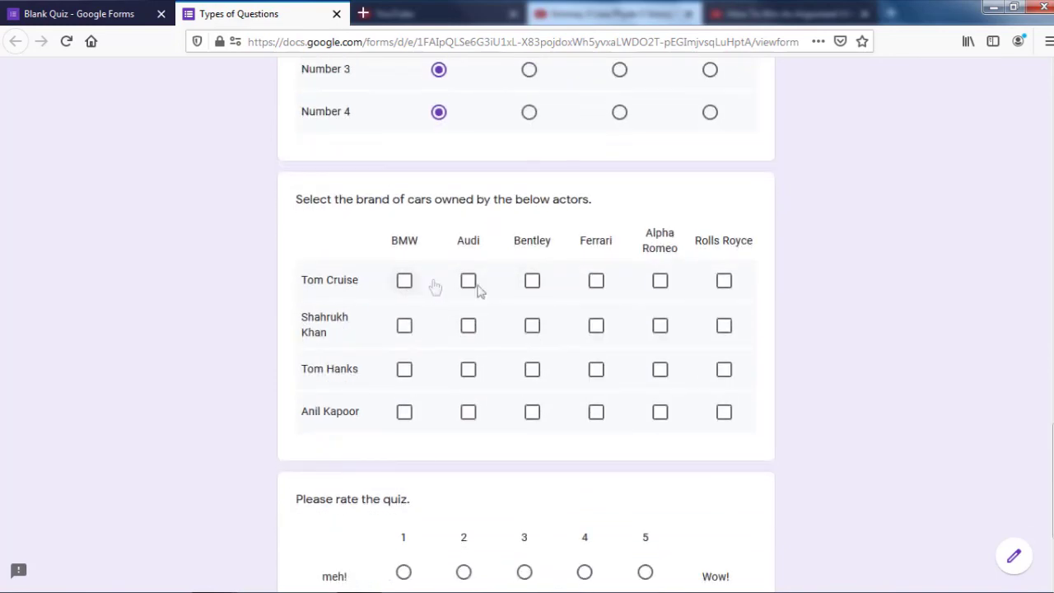
pyautogui.click(530, 287)
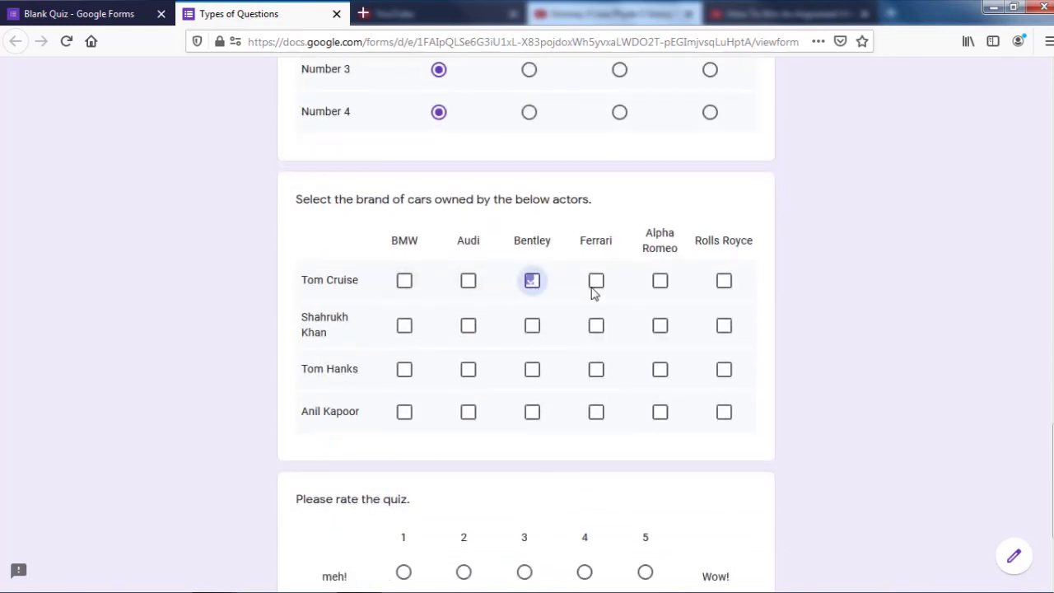
pyautogui.click(724, 282)
pyautogui.click(720, 329)
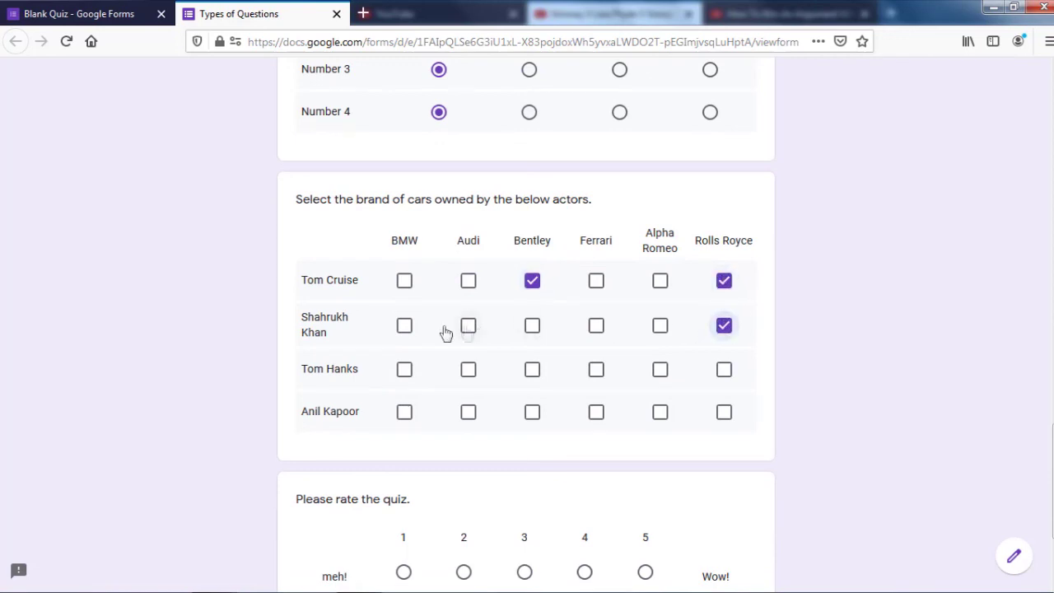
pyautogui.click(404, 329)
# Step: In the car brands grid, select Audi and Ferrari for Tom Hanks, and Audi and Alpha Romeo for Anil Kapoor
pyautogui.click(469, 371)
pyautogui.click(595, 373)
pyautogui.click(659, 413)
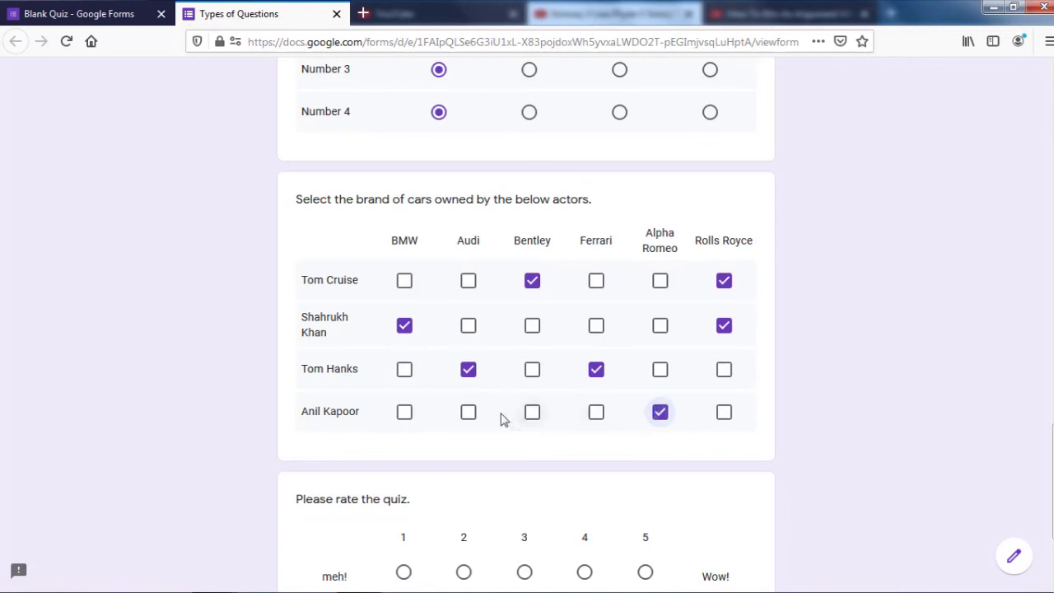
pyautogui.click(468, 412)
# Step: Rate the quiz 5 on the meh-to-Wow scale and submit the form
pyautogui.scroll(-3, 400, 365)
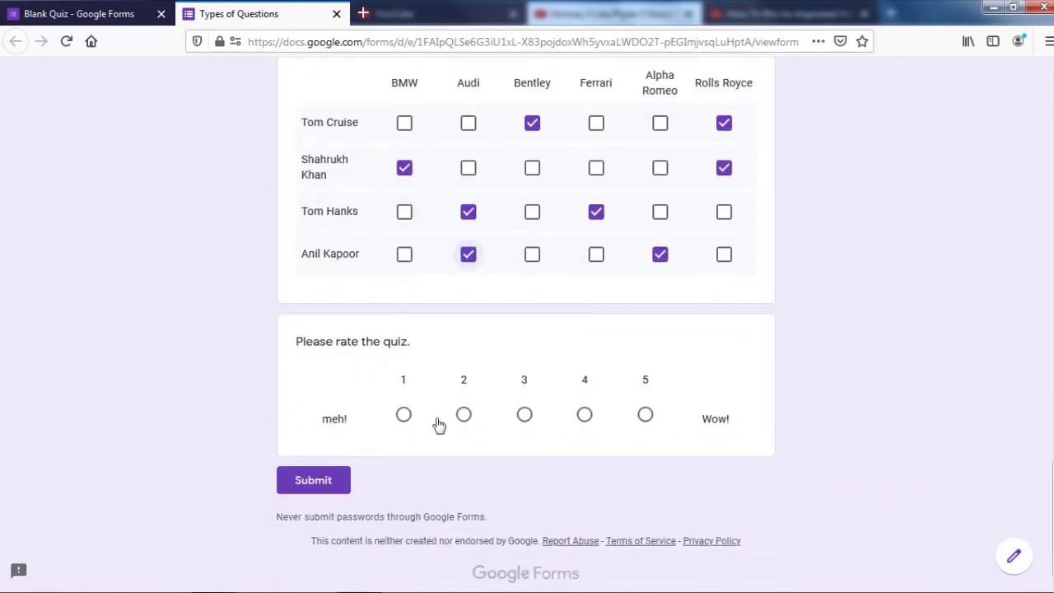
pyautogui.click(645, 415)
pyautogui.click(338, 486)
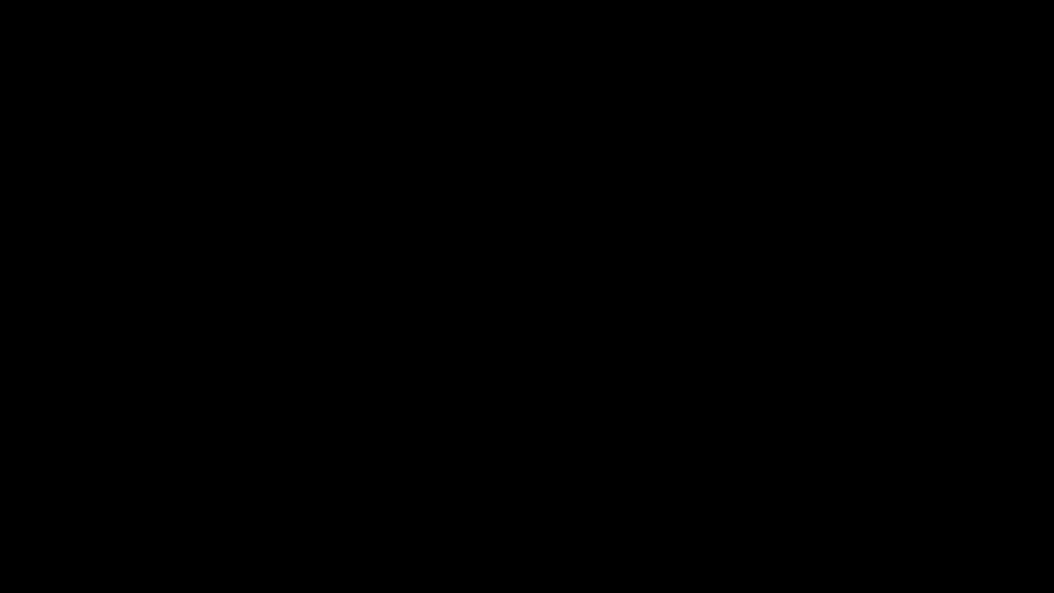